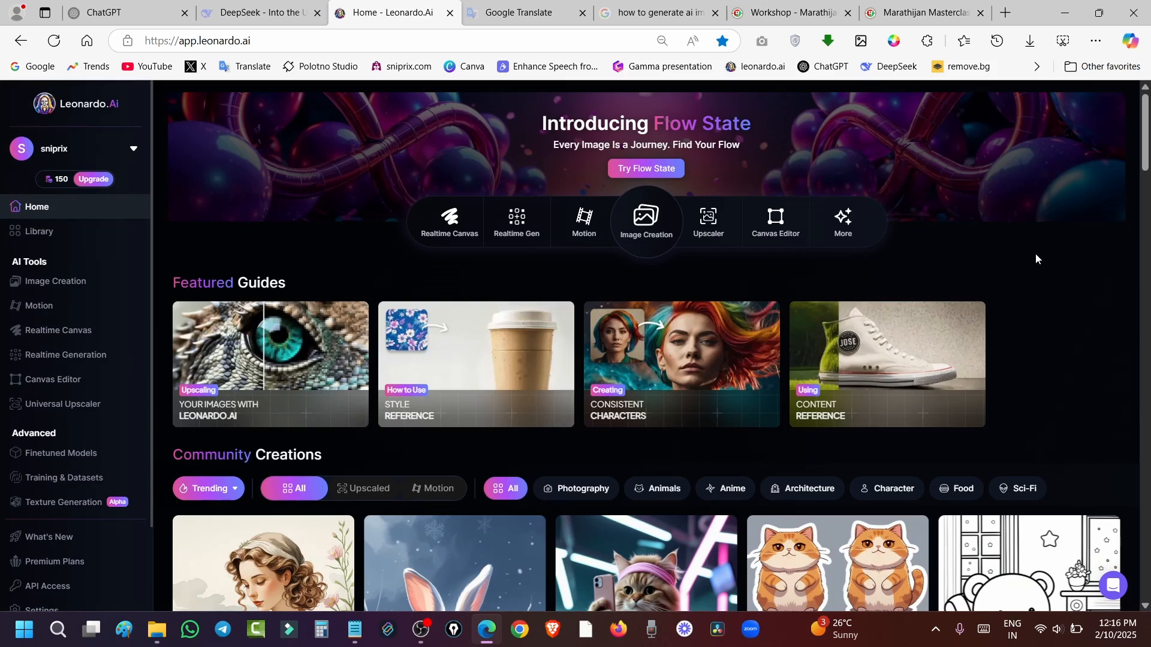
# Circle the app.leonardo.ai web address with the screen annotation pen, and clear the drawing
pyautogui.hotkey('ctrl', 'alt', 'g')
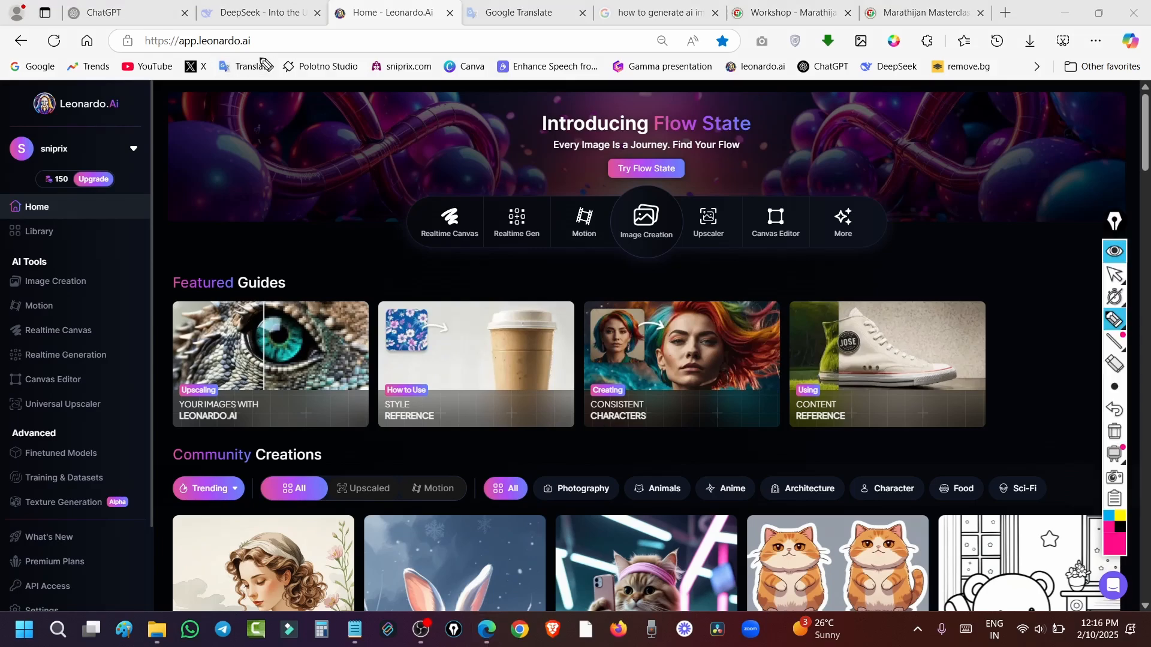
pyautogui.moveTo(198, 25)
pyautogui.mouseDown()
pyautogui.moveTo(133, 48)
pyautogui.moveTo(321, 110)
pyautogui.moveTo(304, 46)
pyautogui.moveTo(186, 29)
pyautogui.mouseUp()
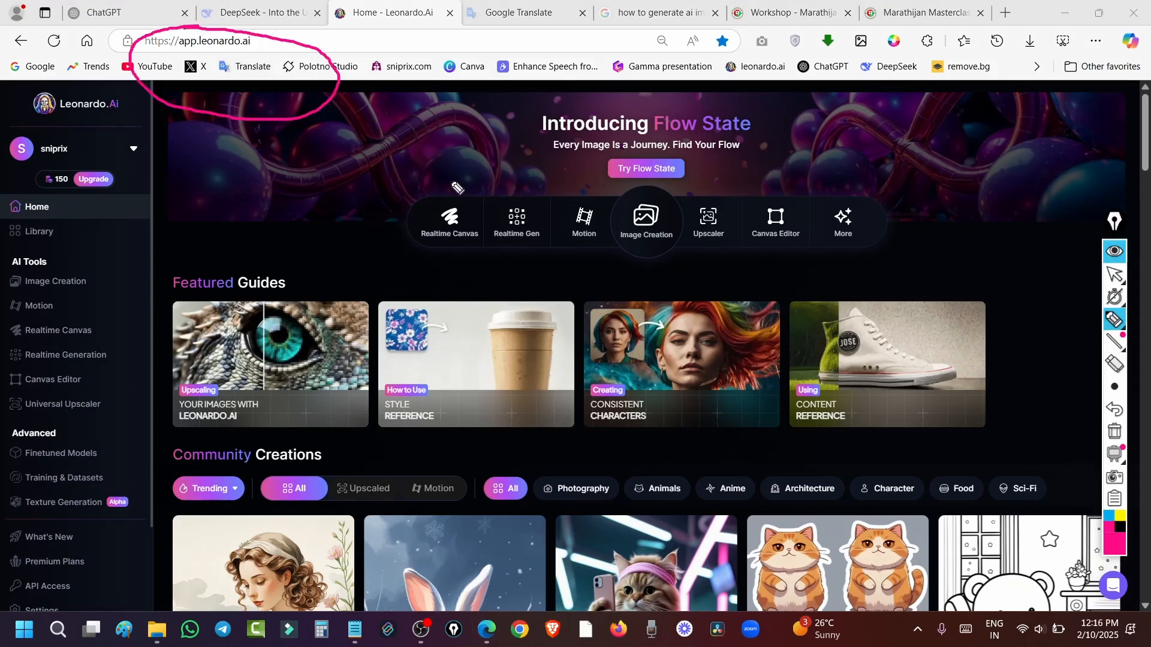
pyautogui.click(1115, 275)
pyautogui.moveTo(1119, 322)
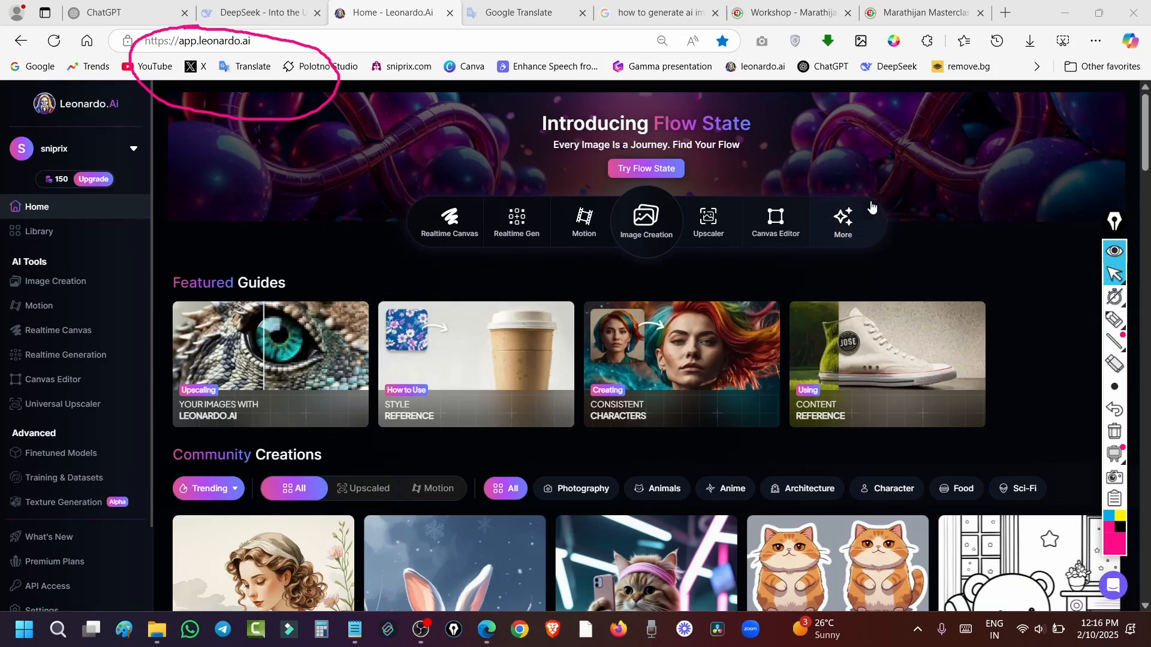
pyautogui.moveTo(1116, 275)
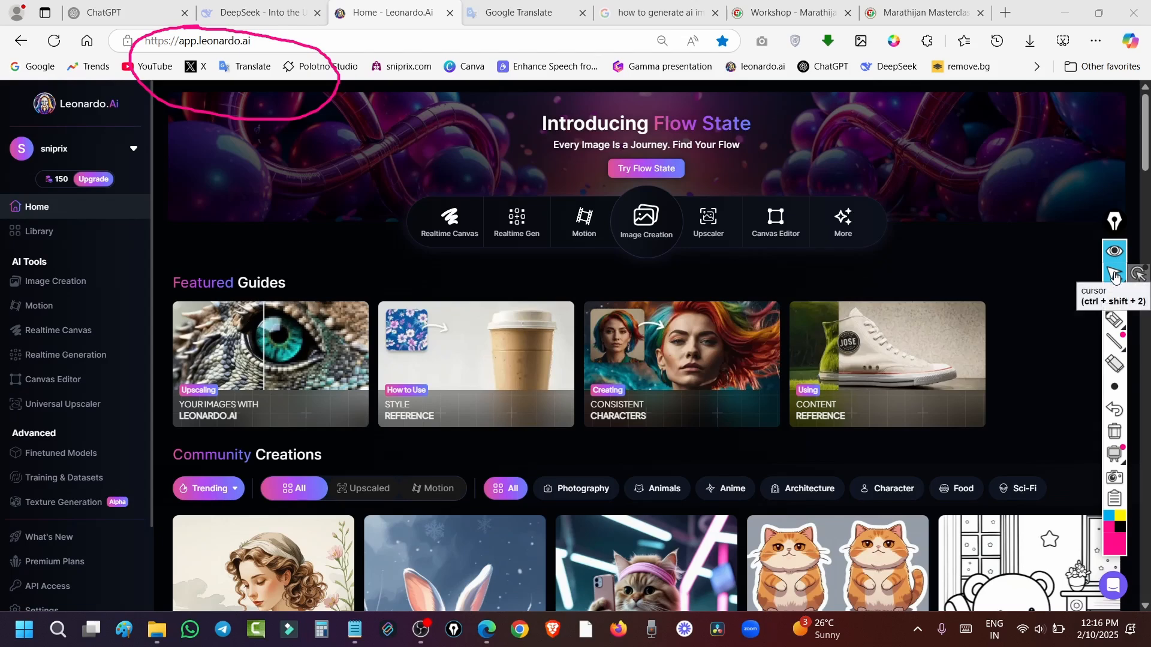
pyautogui.click(1118, 431)
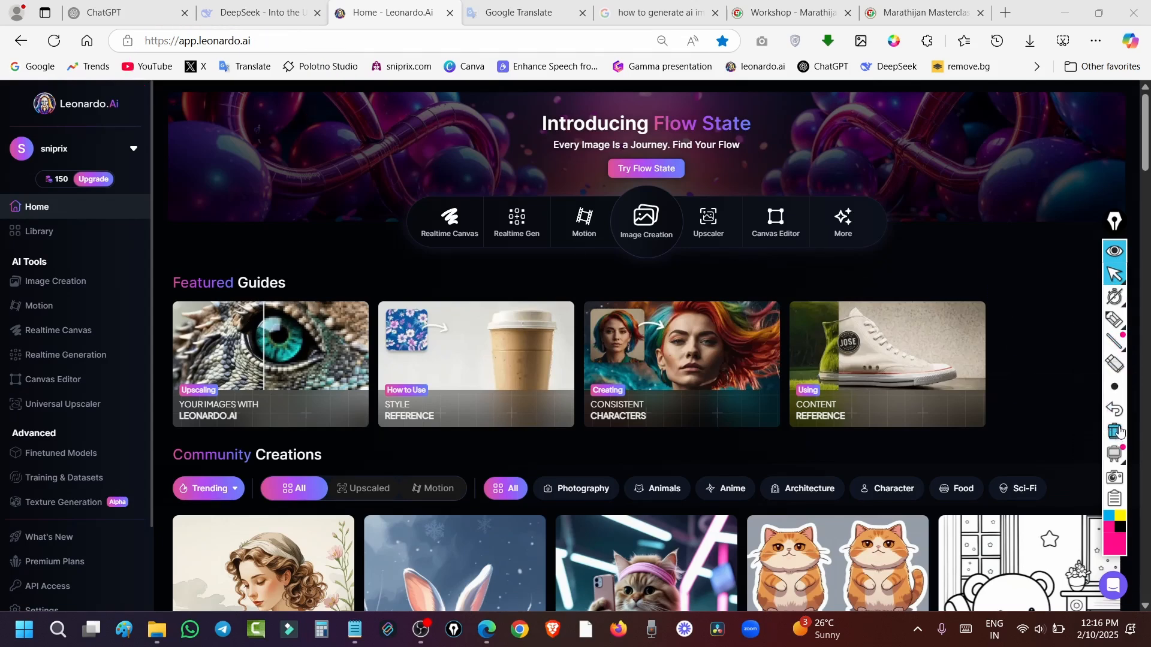
# View the open Google Translate, ChatGPT and DeepSeek pages one after another
pyautogui.click(523, 7)
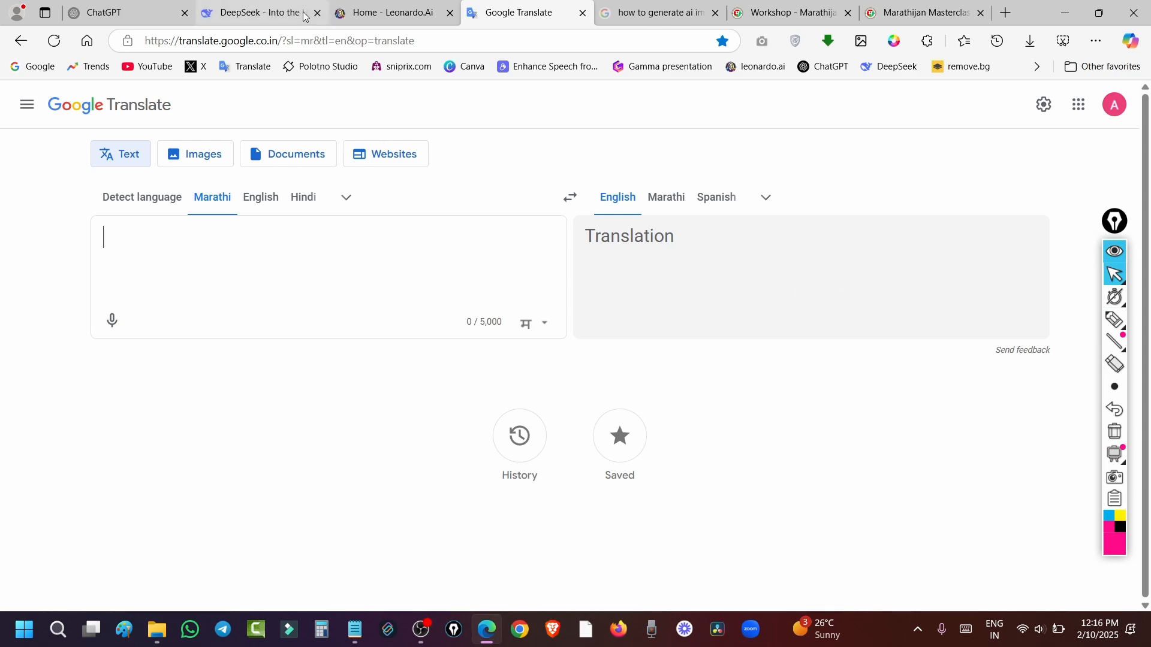
pyautogui.click(117, 17)
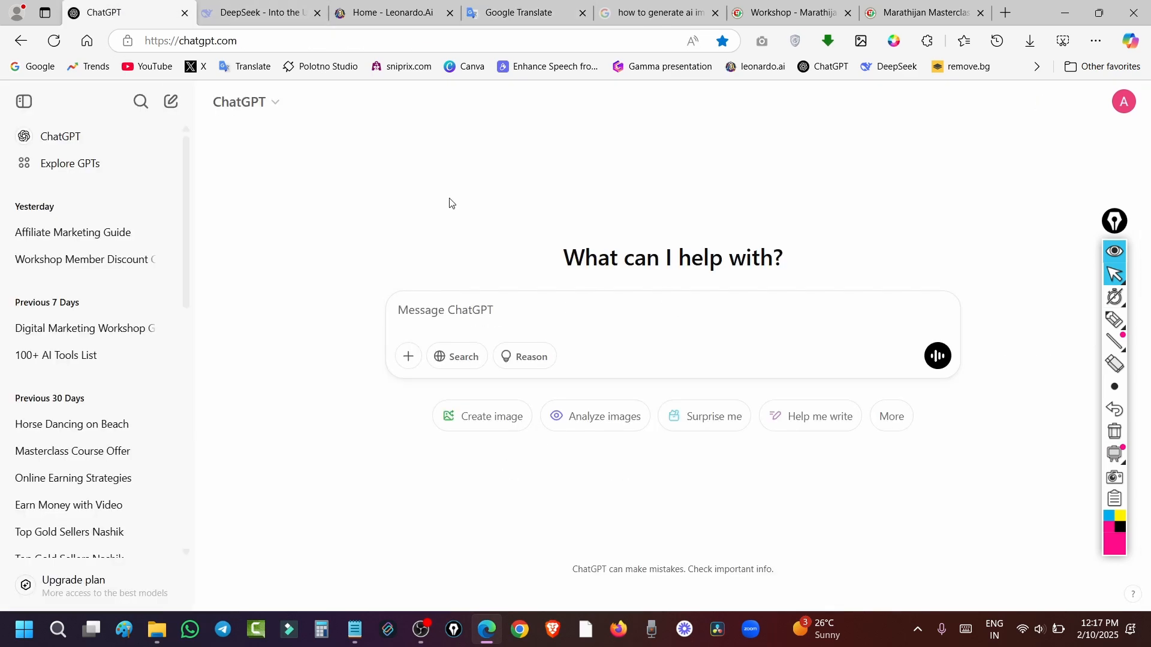
pyautogui.click(243, 13)
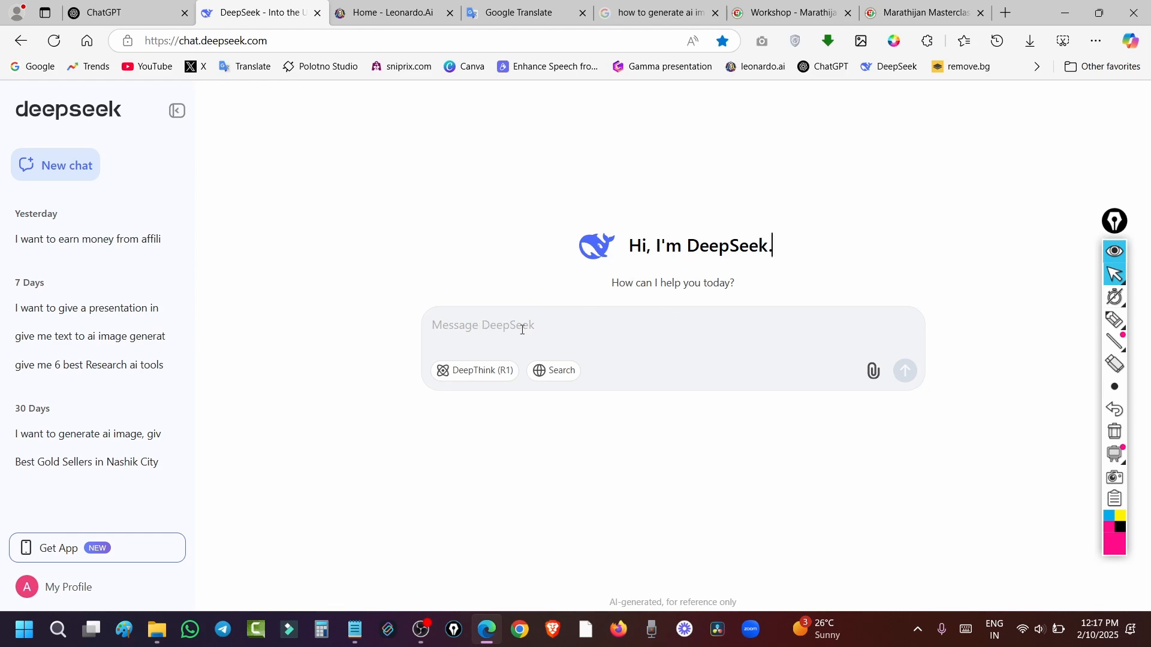
# Ask ChatGPT "I want to create some AI image, give me some ideas in prompt to generate ai images,"
pyautogui.click(114, 12)
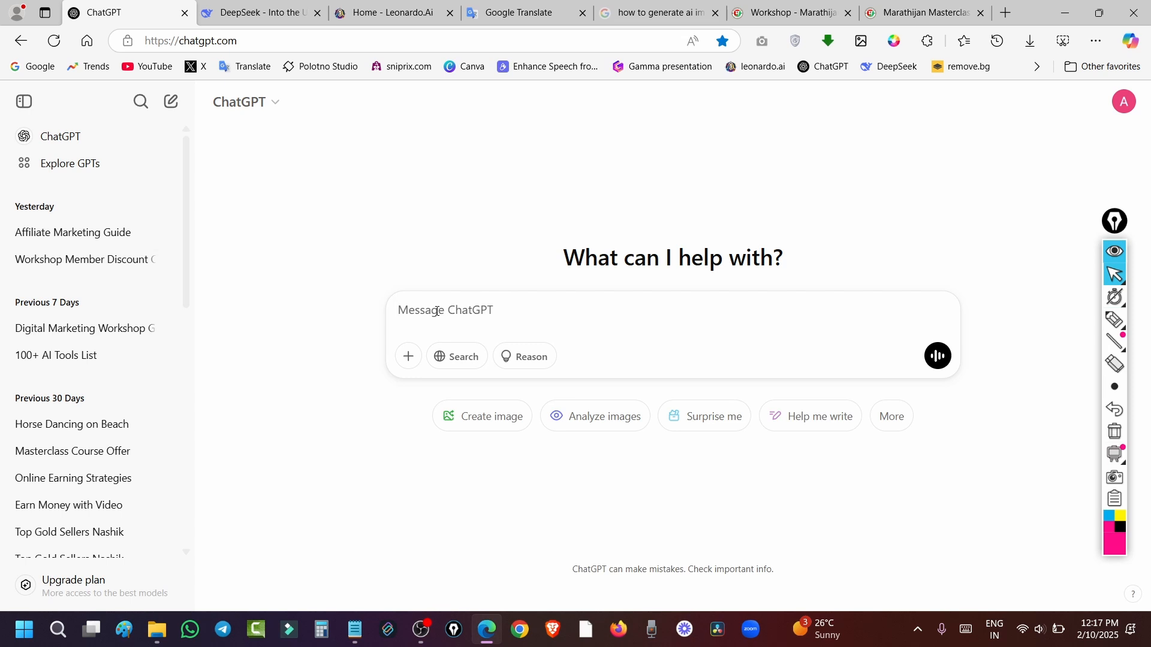
pyautogui.write('I want to create some AI image, give me some ideas in prompt to generate ai images,')
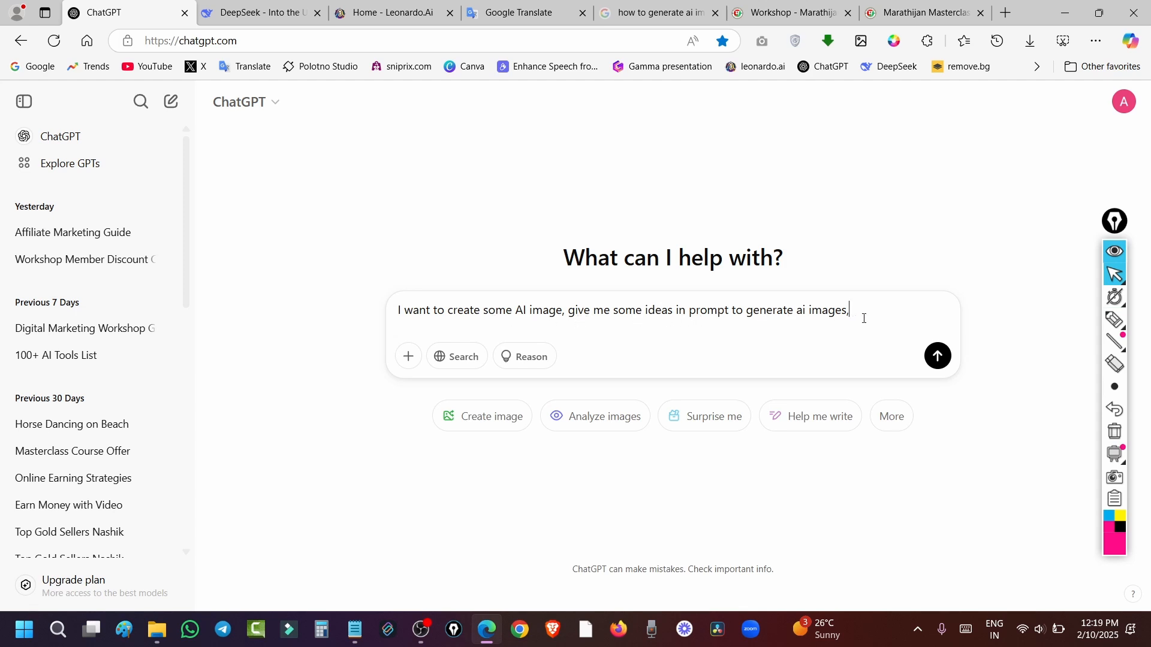
pyautogui.click(938, 358)
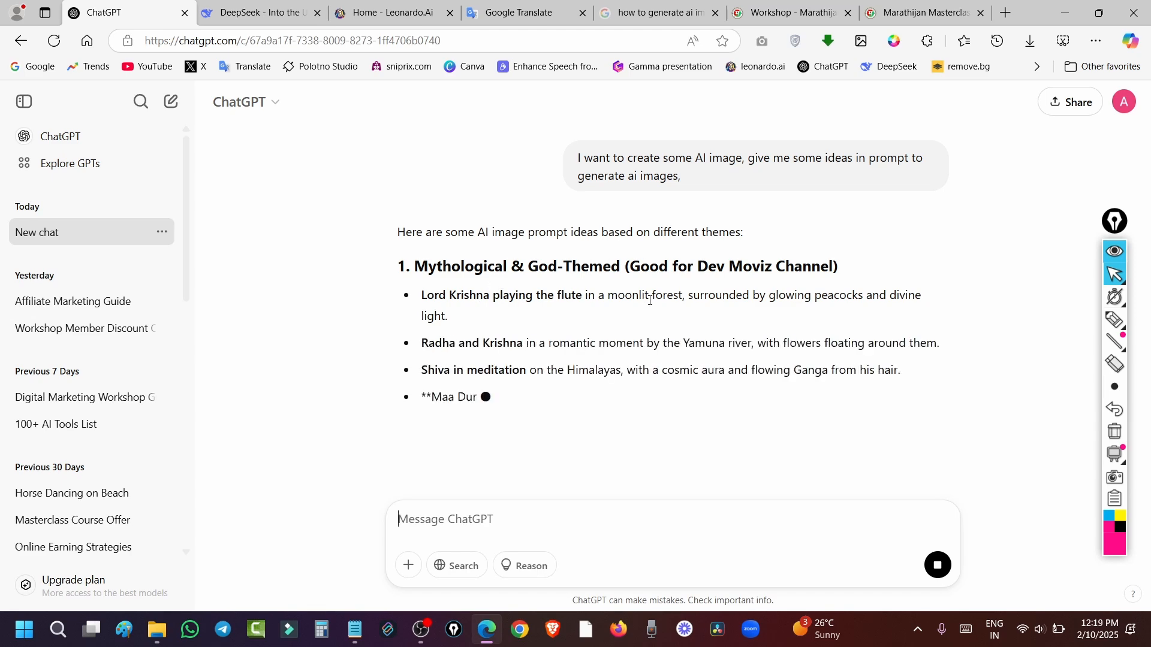
# Copy the Fantasy & Sci-Fi idea "A futuristic cyberpunk city at night, filled with neon lights, flying cars, and robots." from the answer
pyautogui.scroll(-1, 624, 303)
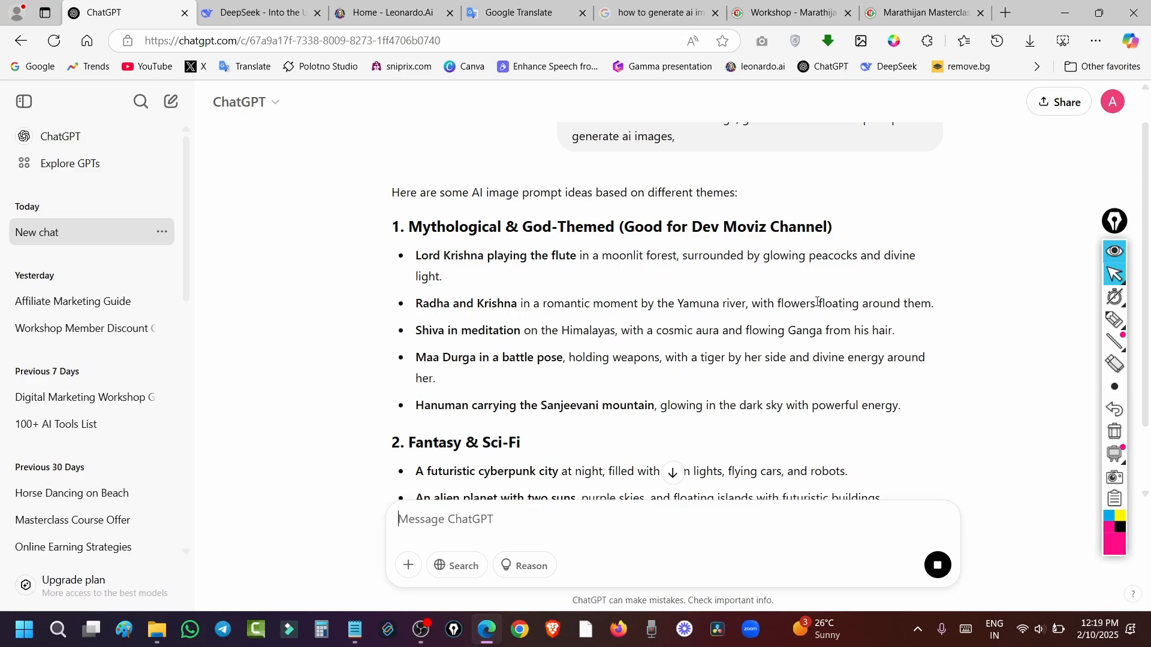
pyautogui.scroll(1, 803, 275)
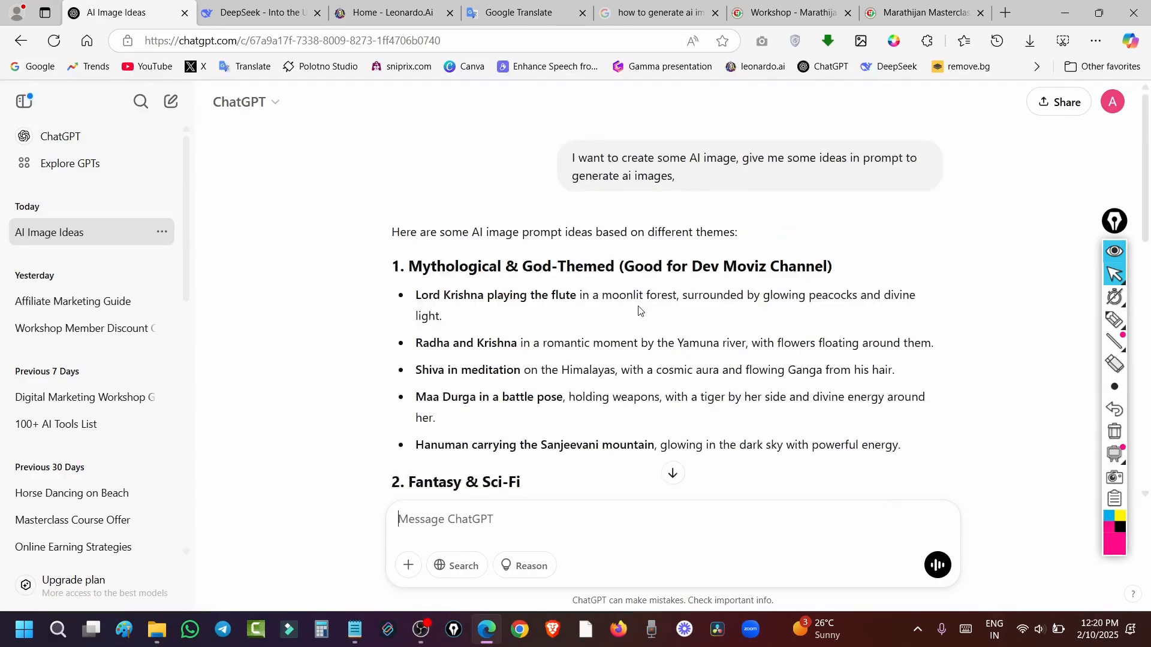
pyautogui.scroll(-5, 497, 313)
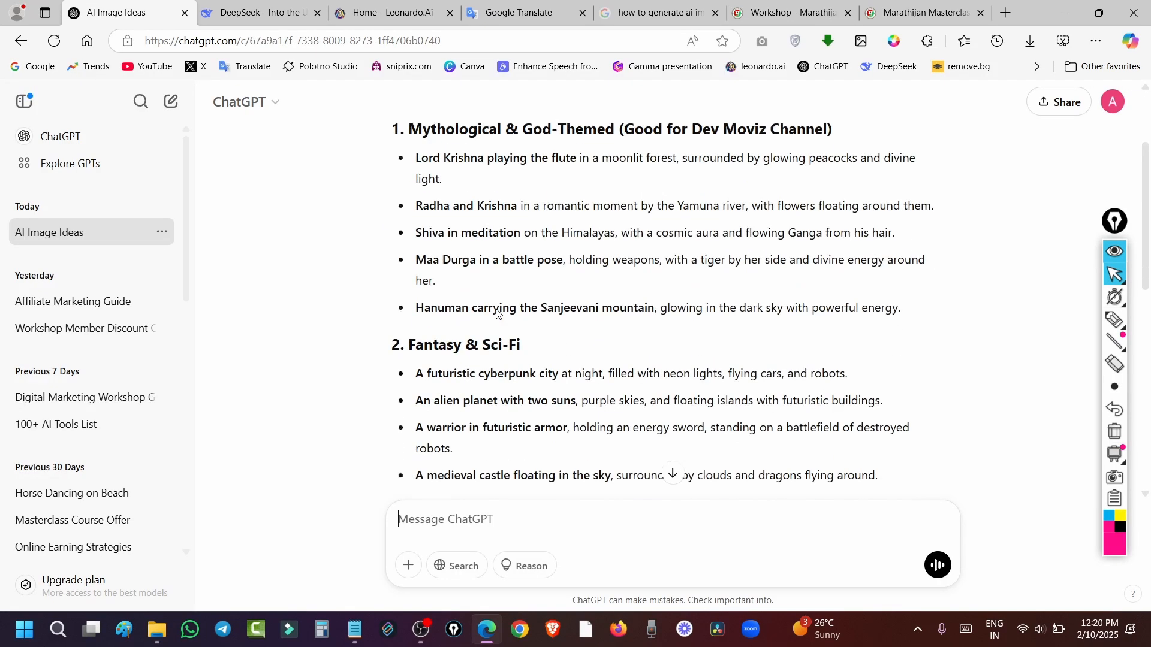
pyautogui.scroll(-9, 497, 312)
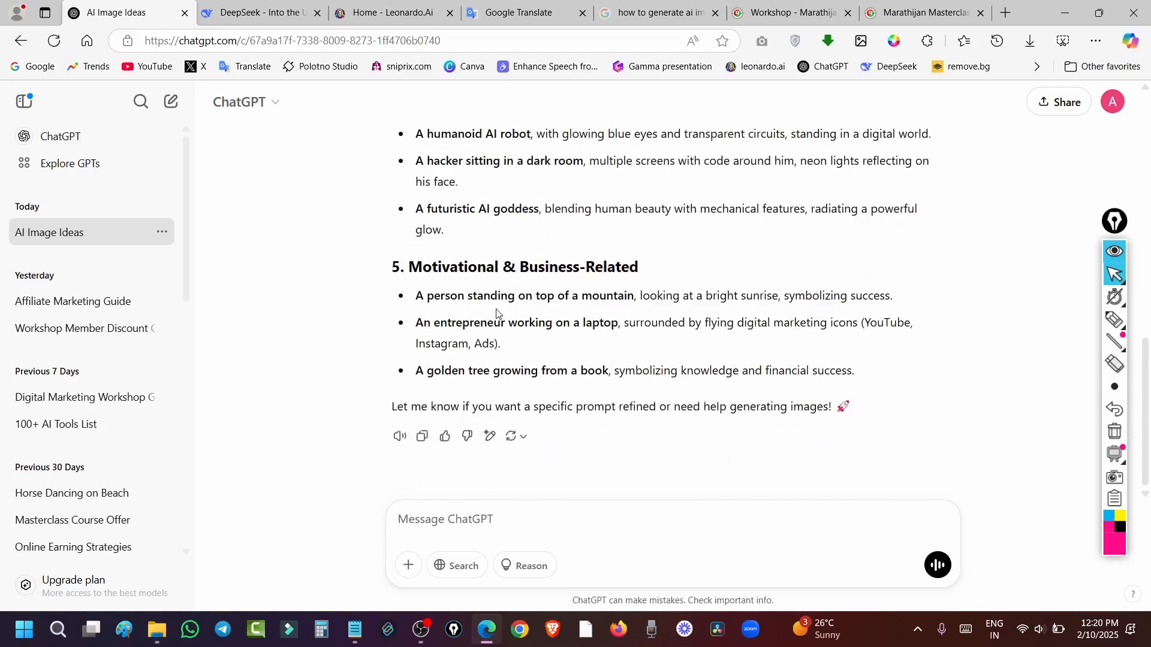
pyautogui.scroll(8, 497, 309)
pyautogui.scroll(2, 497, 309)
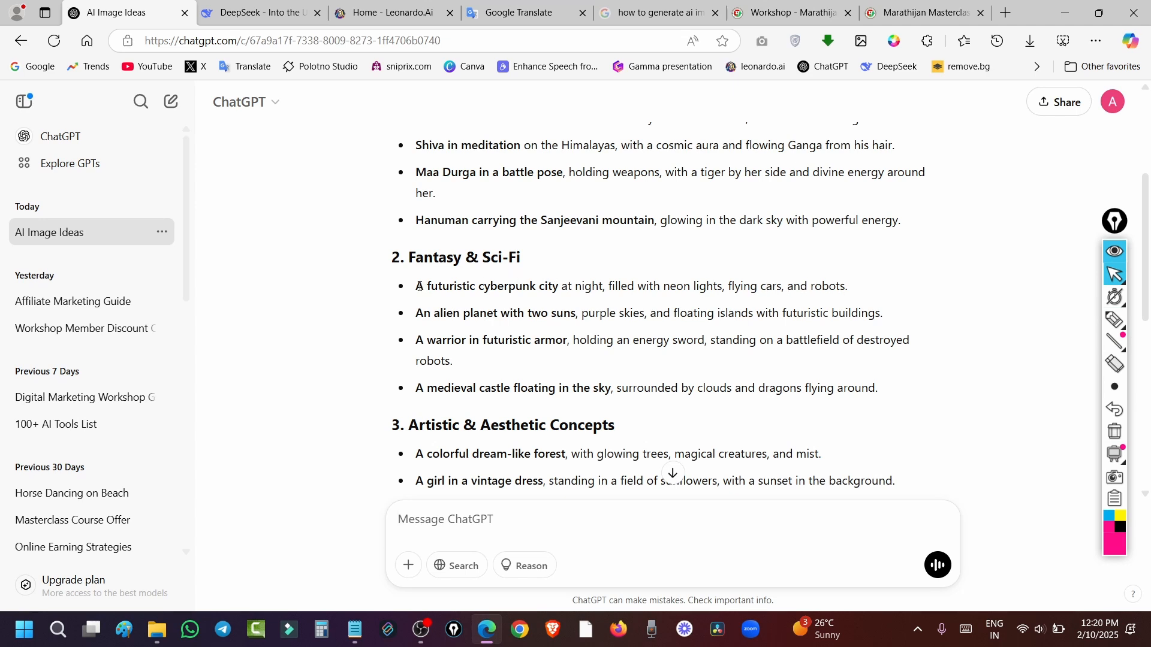
pyautogui.moveTo(420, 286); pyautogui.dragTo(851, 295)
pyautogui.hotkey('ctrl', 'c')
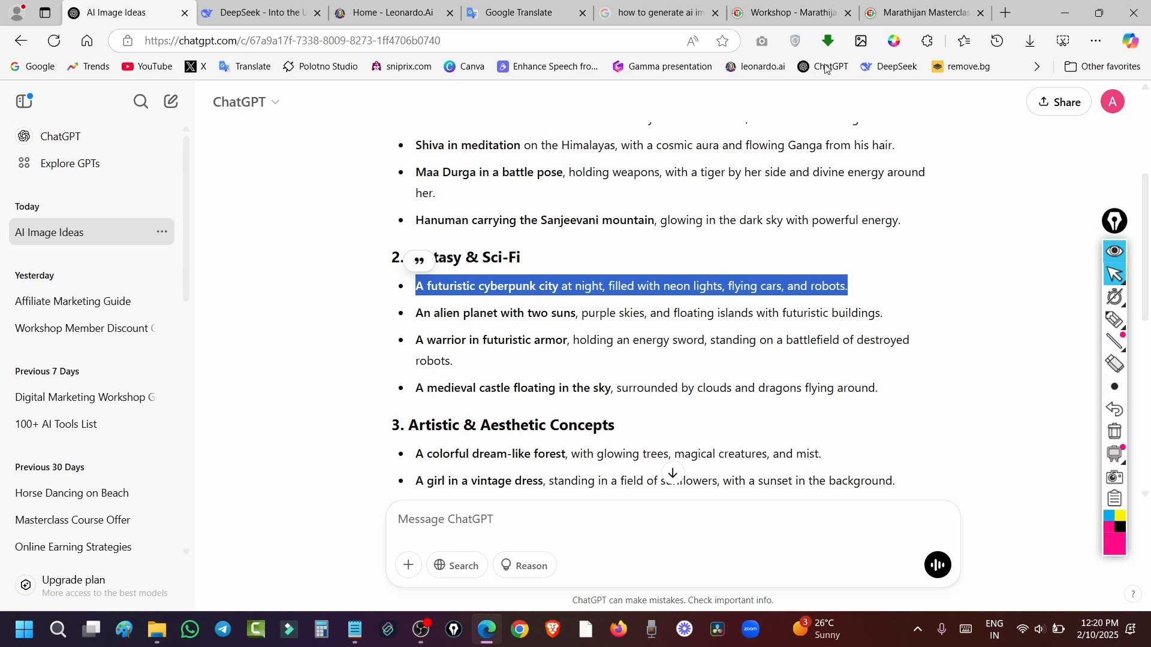
# Switch to Leonardo.Ai, circle the Image Creation tool with the annotation pen, and open that tool
pyautogui.click(372, 13)
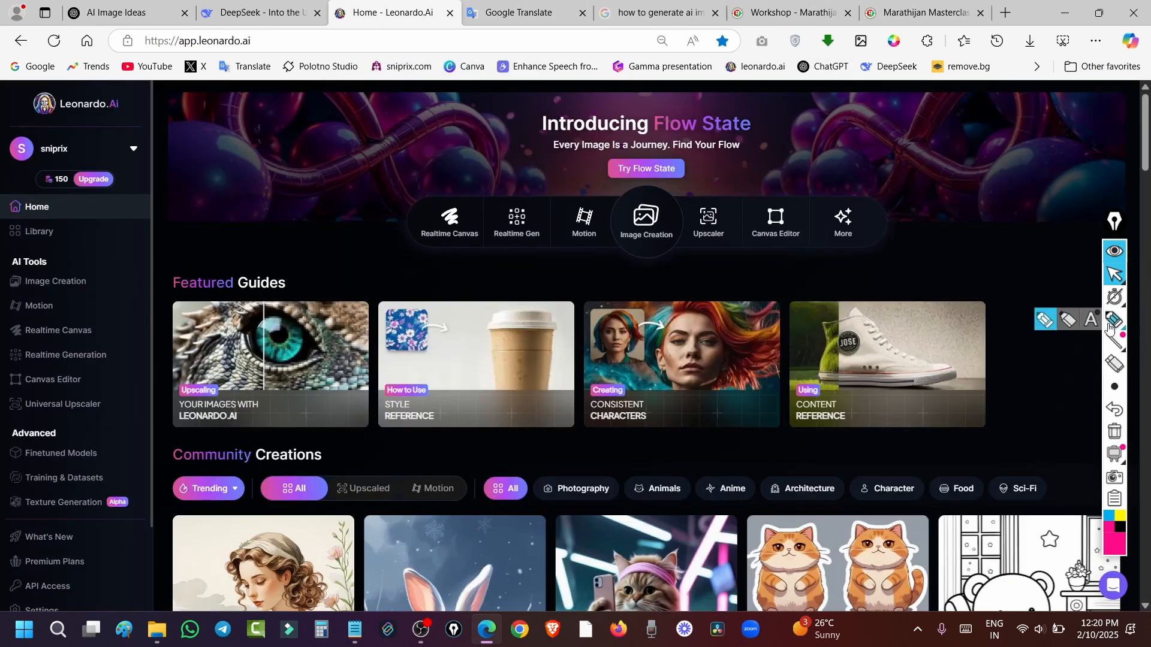
pyautogui.click(1115, 320)
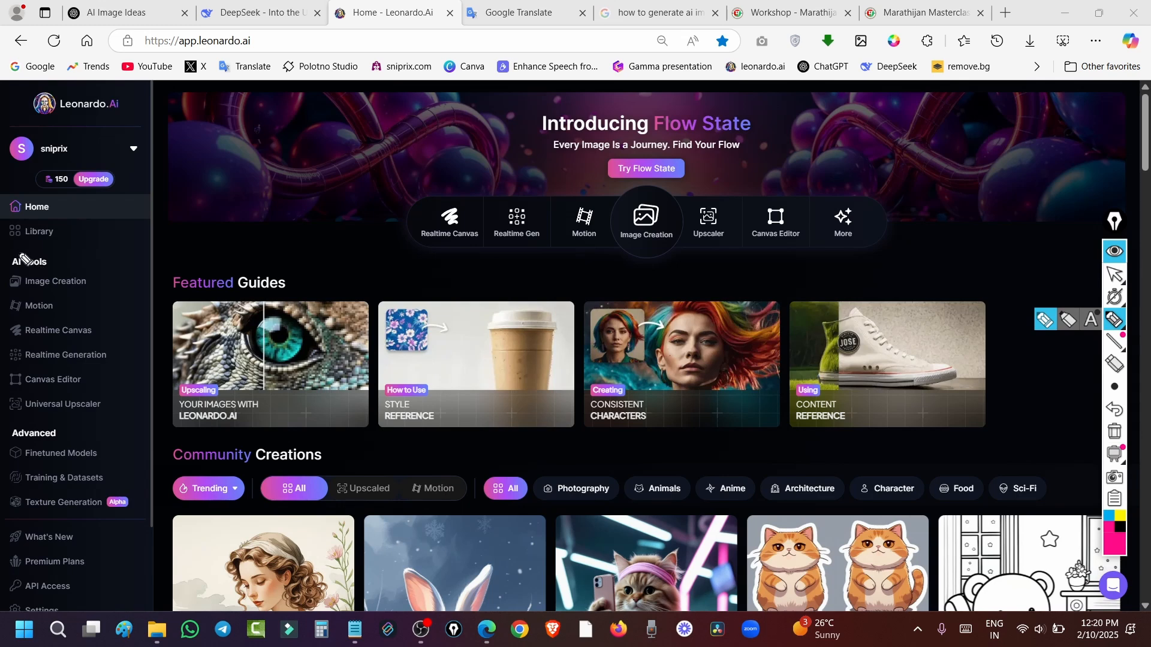
pyautogui.moveTo(19, 252)
pyautogui.mouseDown()
pyautogui.moveTo(12, 292)
pyautogui.moveTo(112, 292)
pyautogui.moveTo(77, 258)
pyautogui.moveTo(19, 251)
pyautogui.mouseUp()
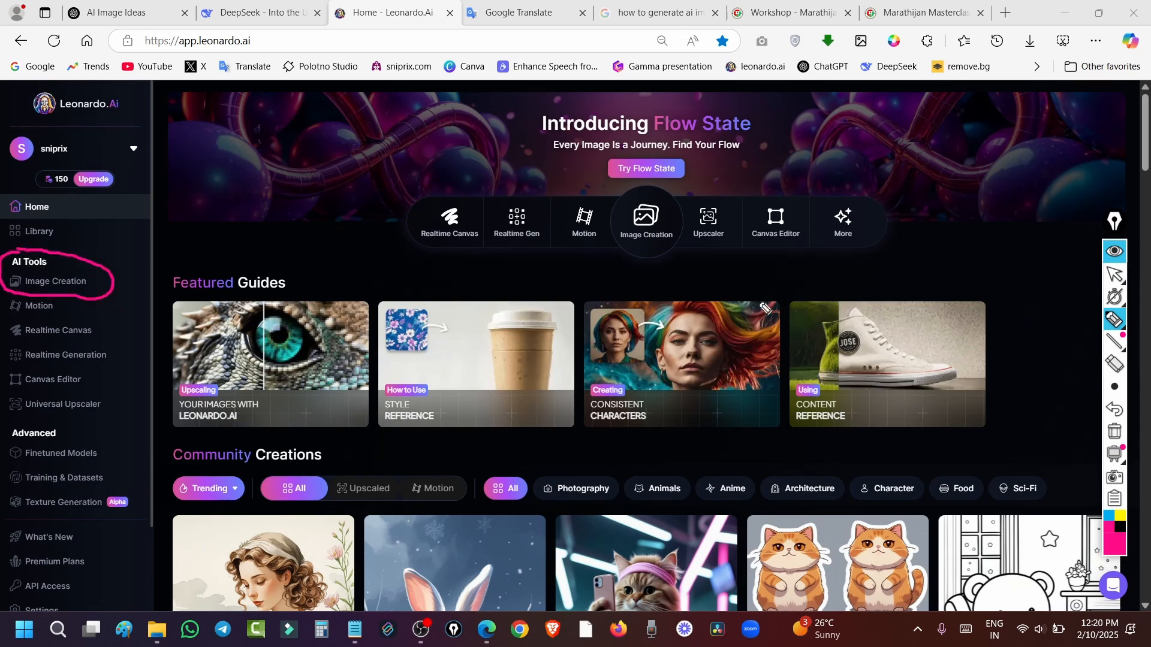
pyautogui.click(1115, 274)
pyautogui.click(53, 284)
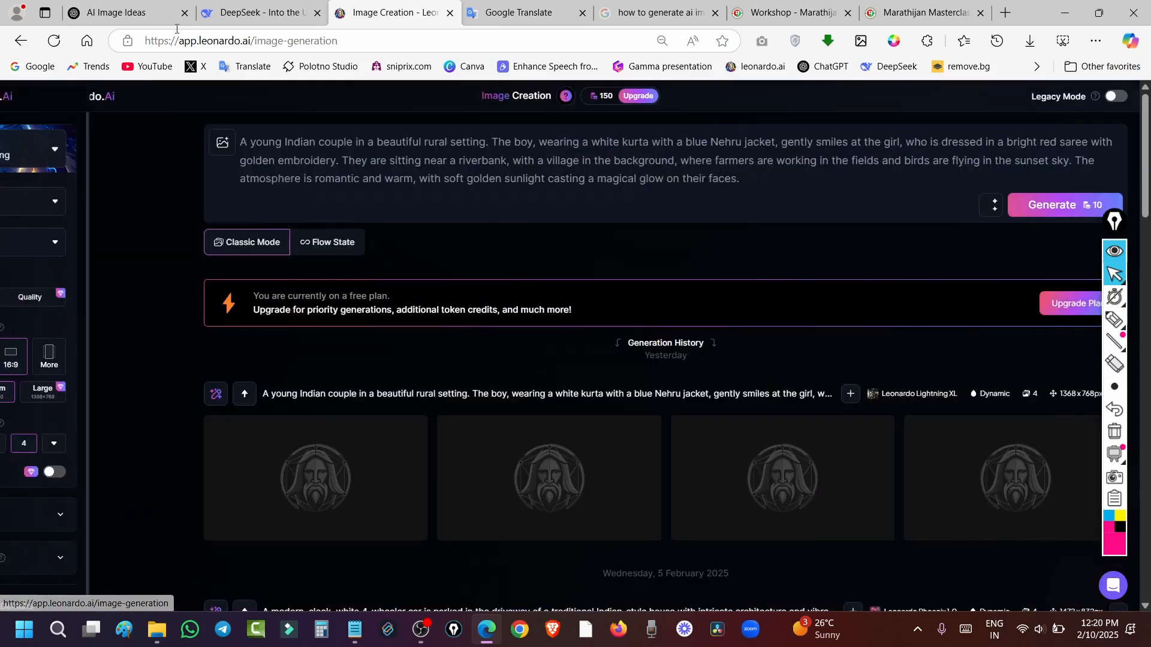
# Replace the image prompt with the copied "A futuristic cyberpunk city at night, filled with neon lights, flying cars, and robots."
pyautogui.click(173, 13)
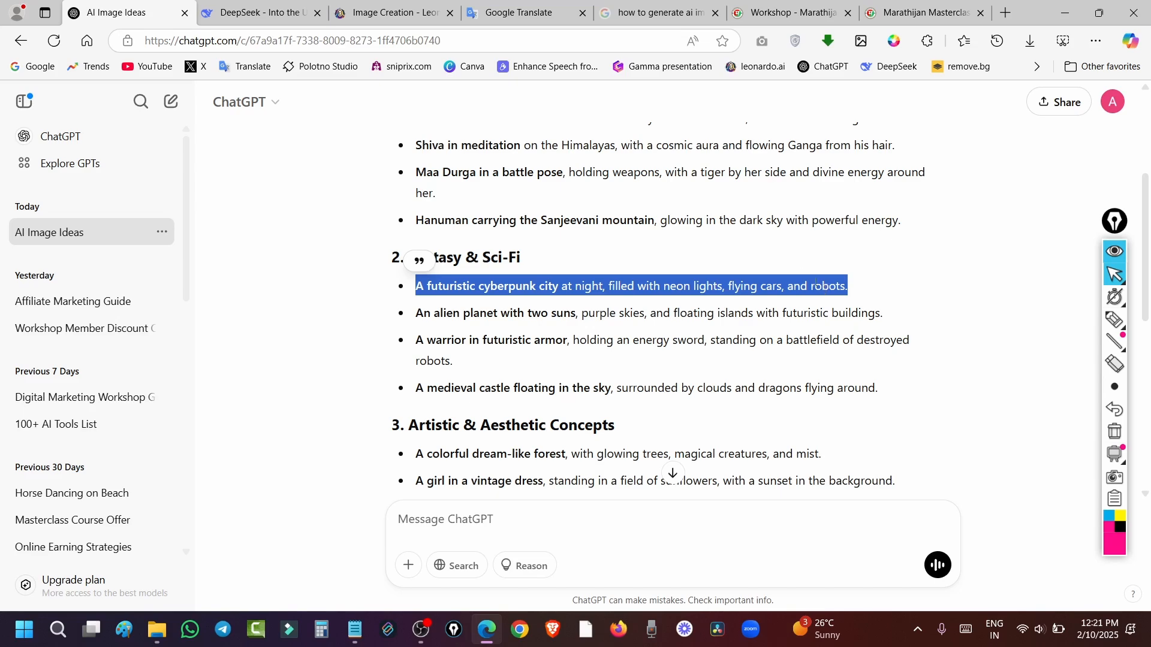
pyautogui.click(389, 12)
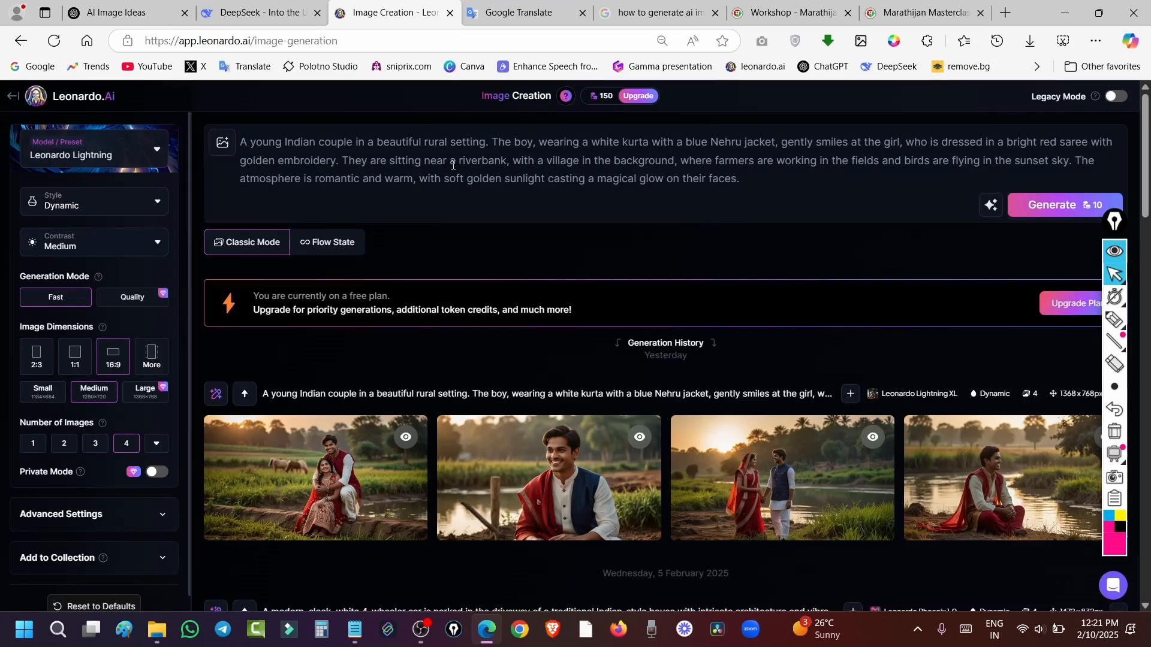
pyautogui.tripleClick(667, 170)
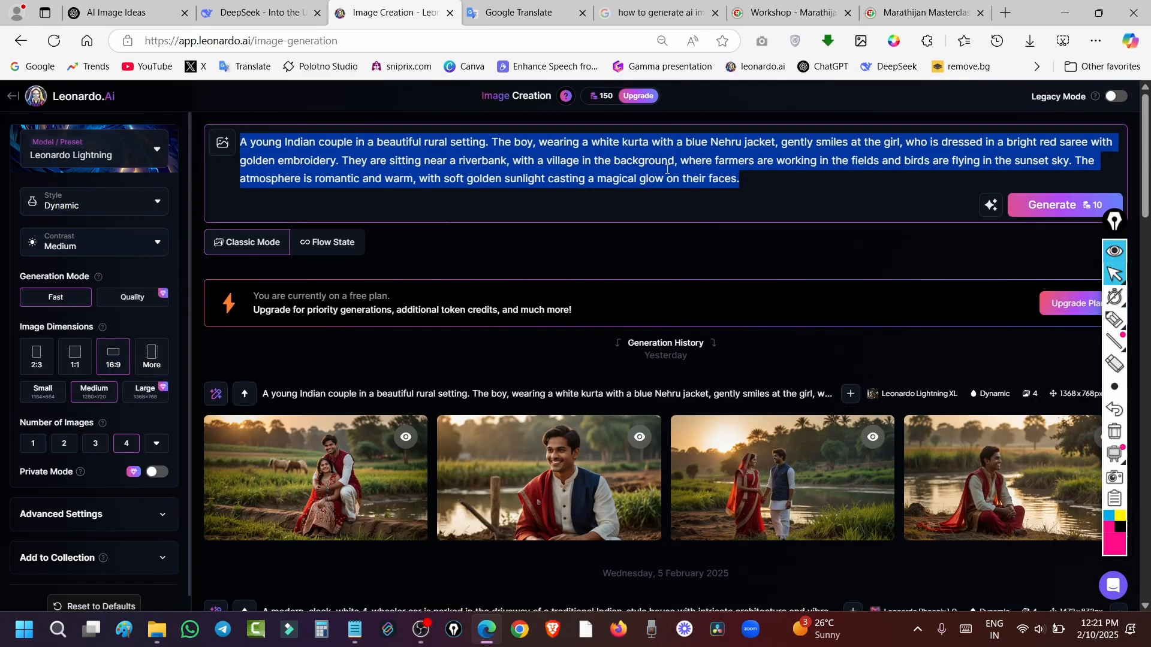
pyautogui.press('BackSpace')
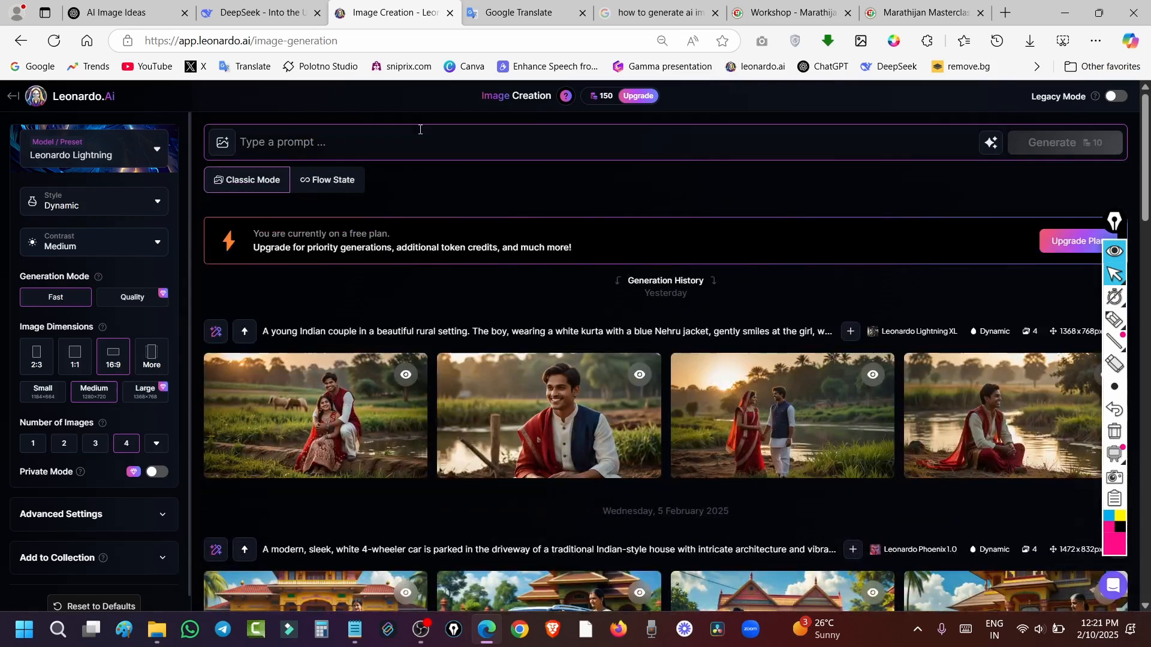
pyautogui.hotkey('ctrl', 'v')
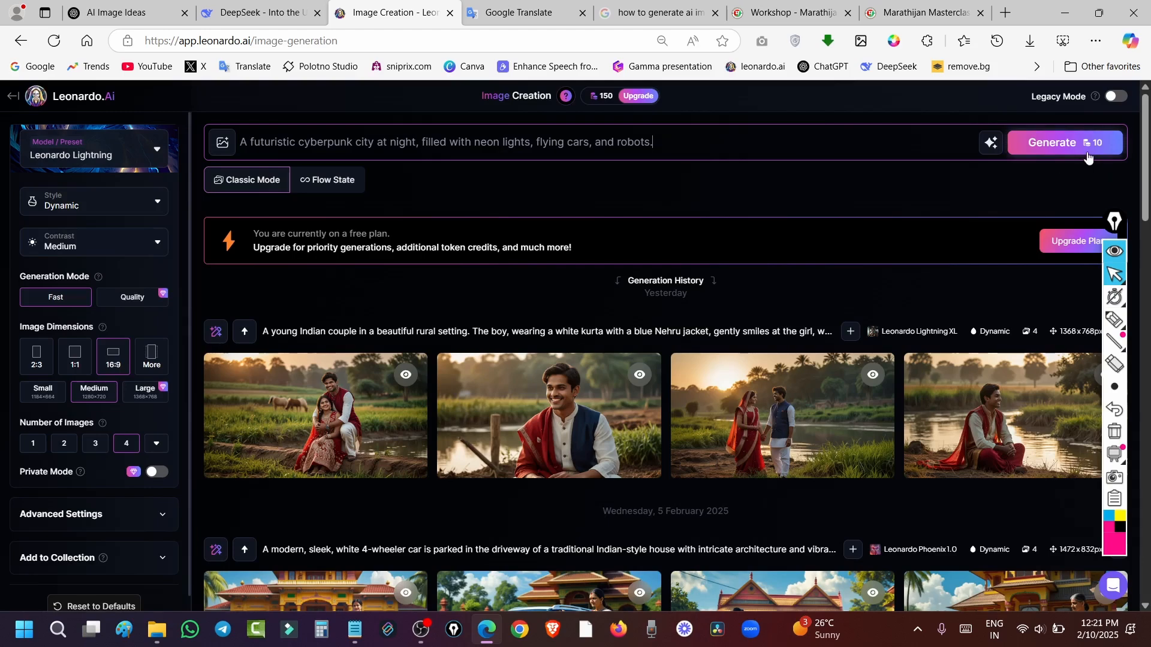
# Try the Phoenix 1.0 model, and set the model back to Leonardo Lightning
pyautogui.click(156, 151)
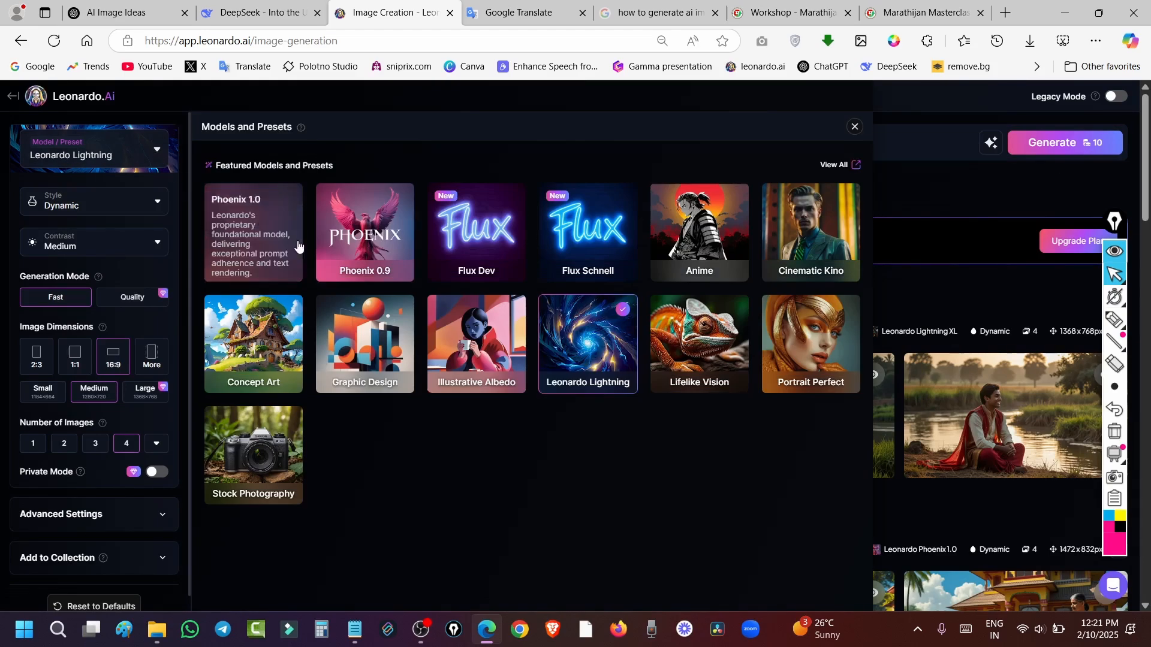
pyautogui.click(255, 230)
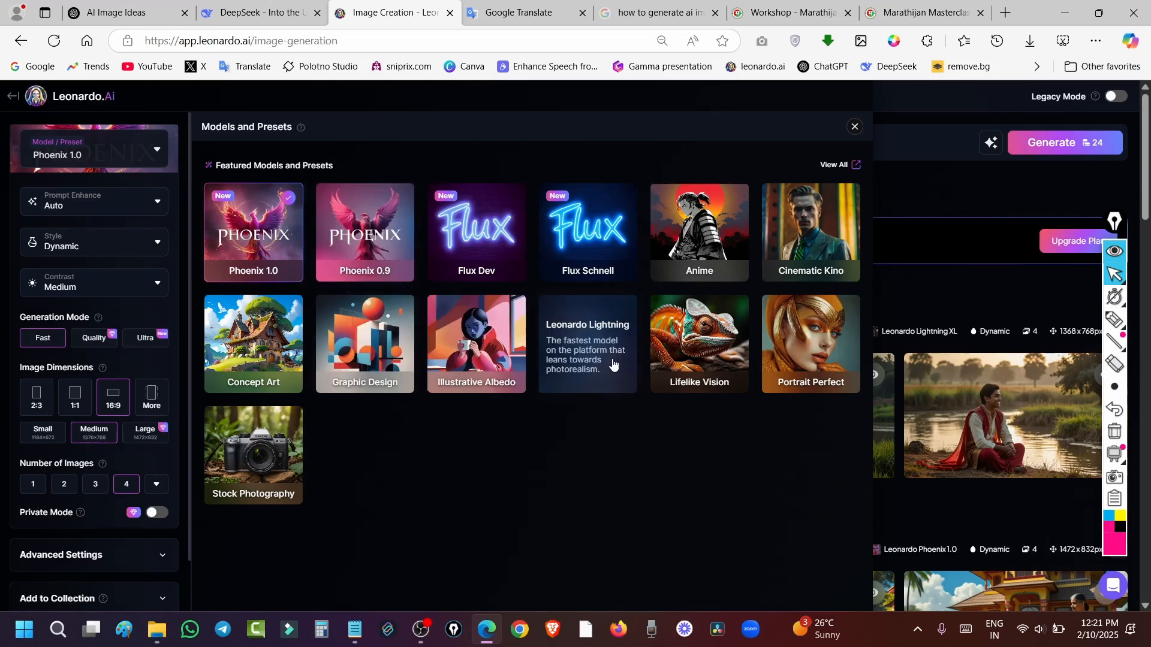
pyautogui.click(628, 324)
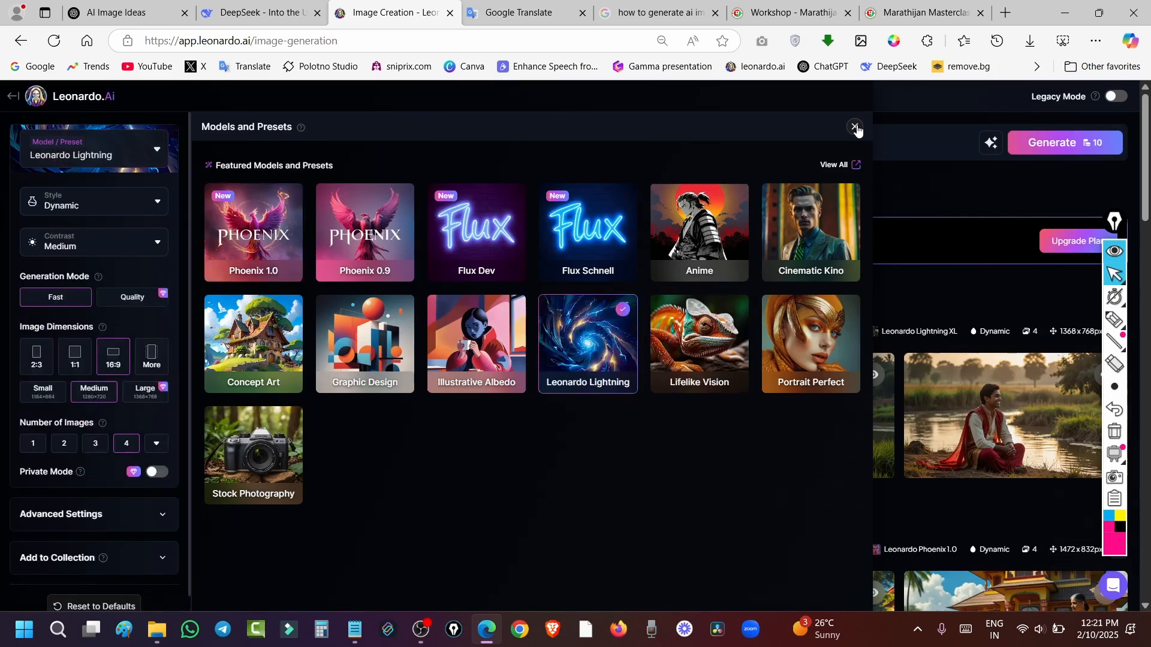
pyautogui.click(855, 127)
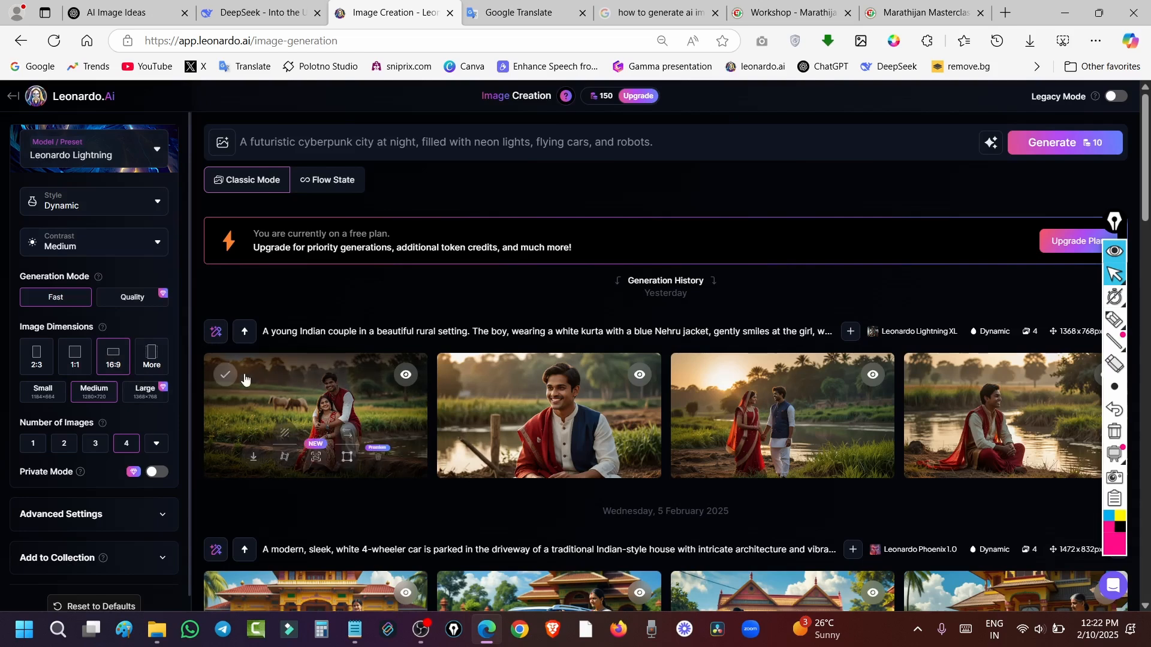
# Examine the additional aspect ratio presets for the image dimensions
pyautogui.click(150, 355)
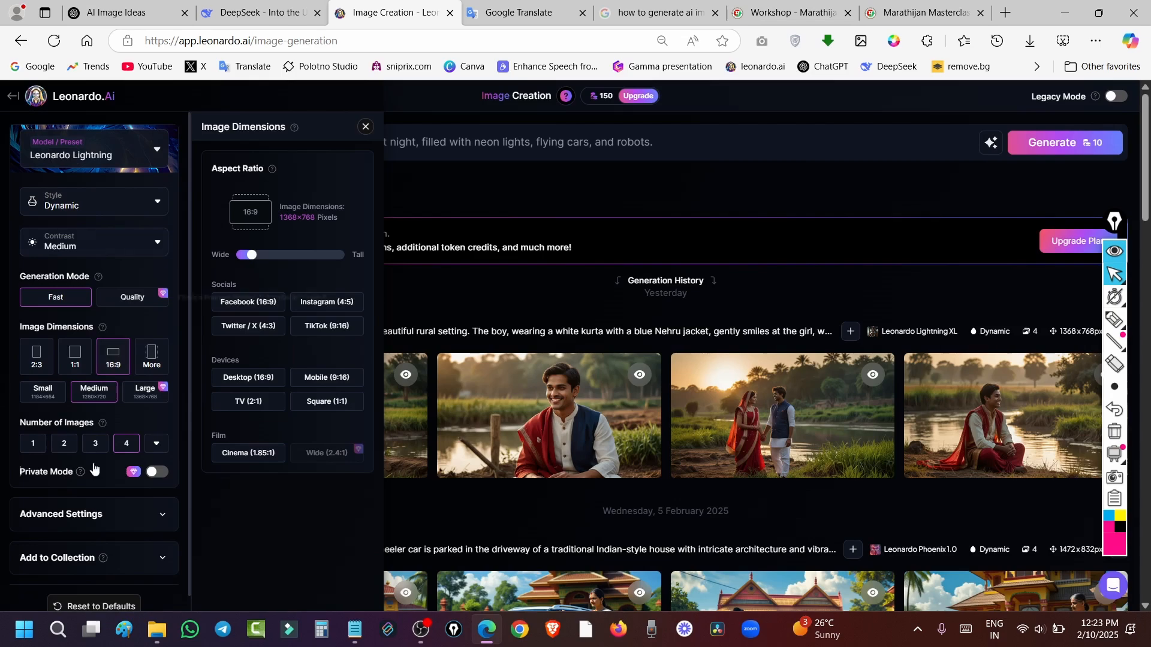
pyautogui.click(593, 150)
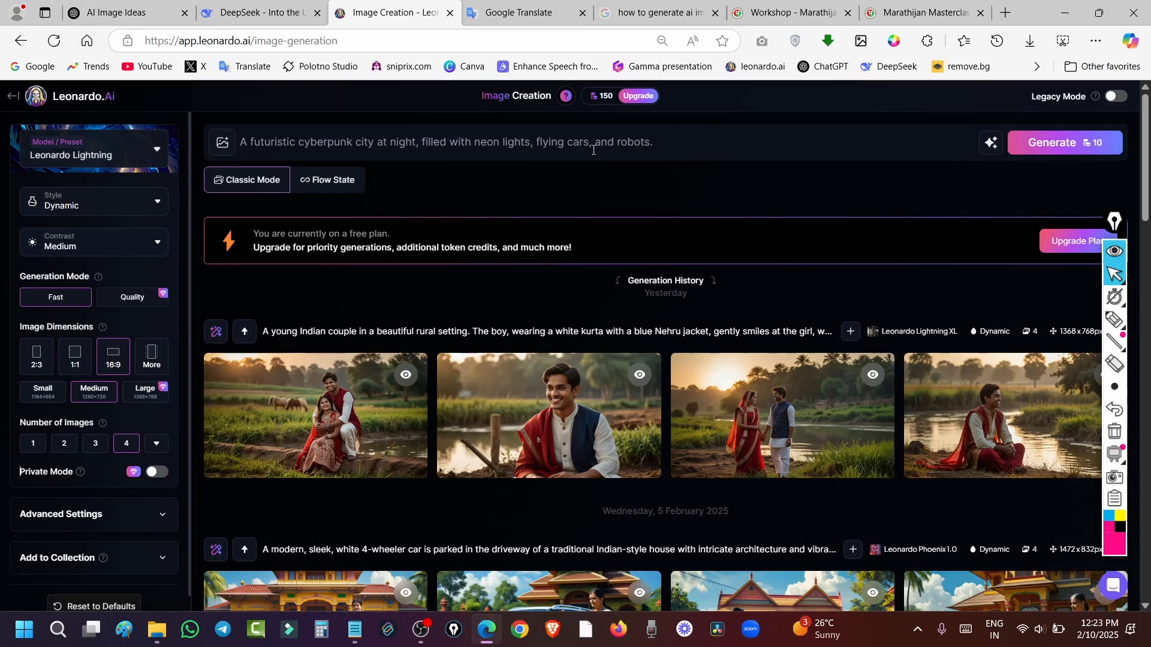
# Generate the images from the cyberpunk city prompt, and open the second result in the large view
pyautogui.click(681, 140)
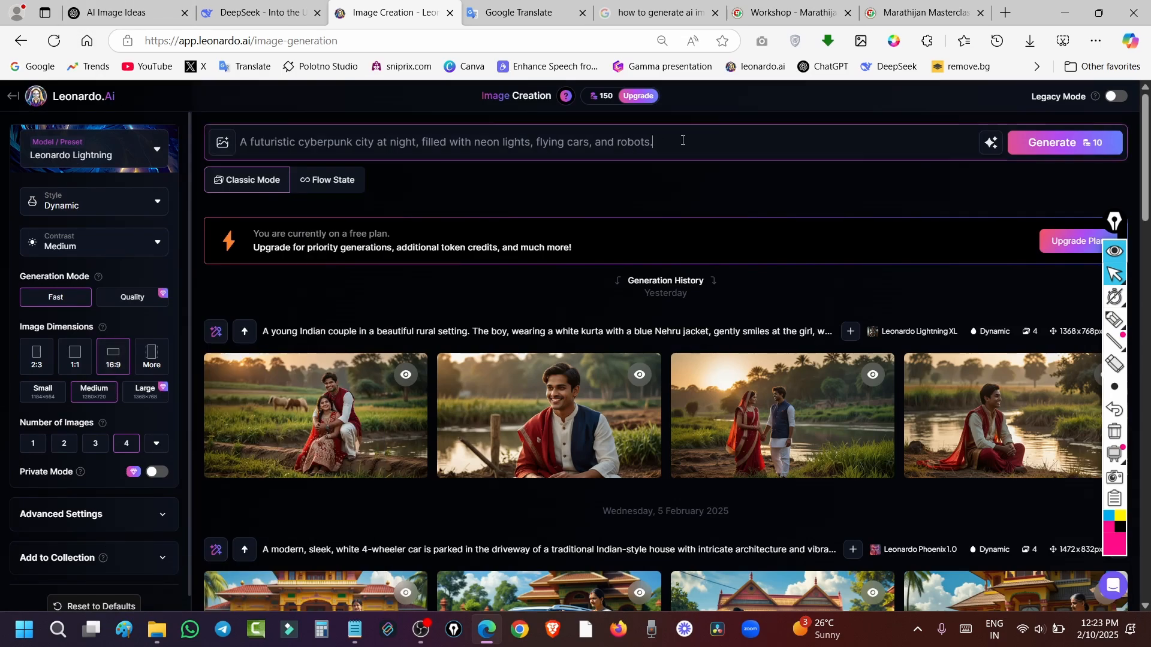
pyautogui.click(1060, 154)
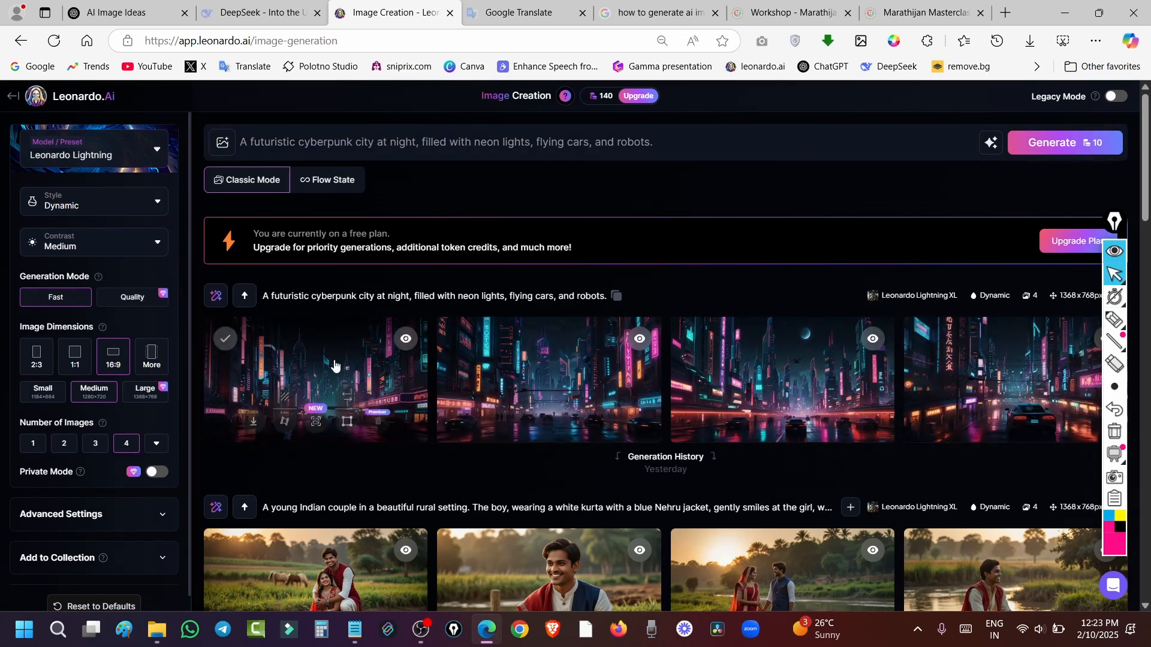
pyautogui.click(555, 364)
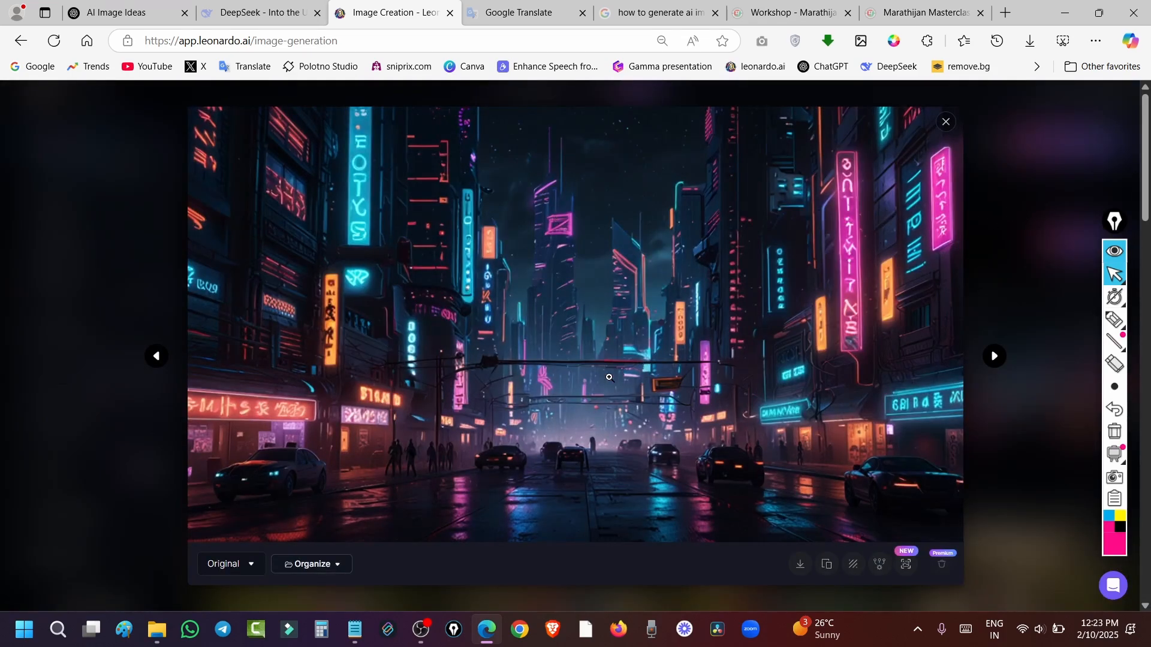
# View the third cyberpunk city result in the large view, and close it
pyautogui.click(946, 122)
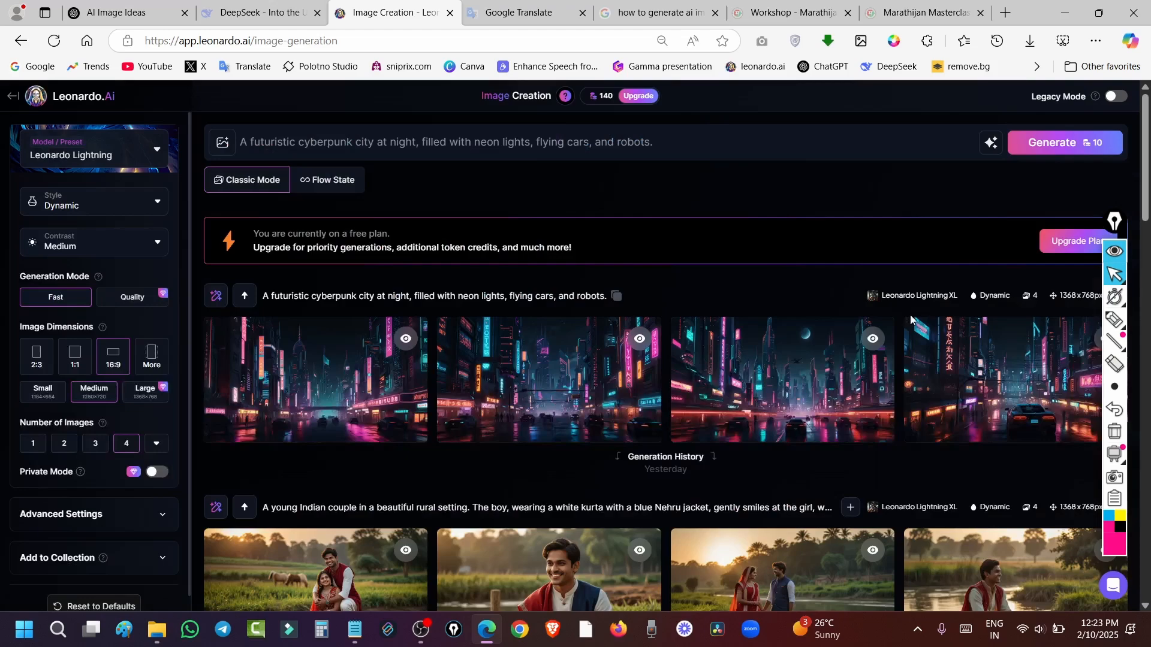
pyautogui.click(753, 363)
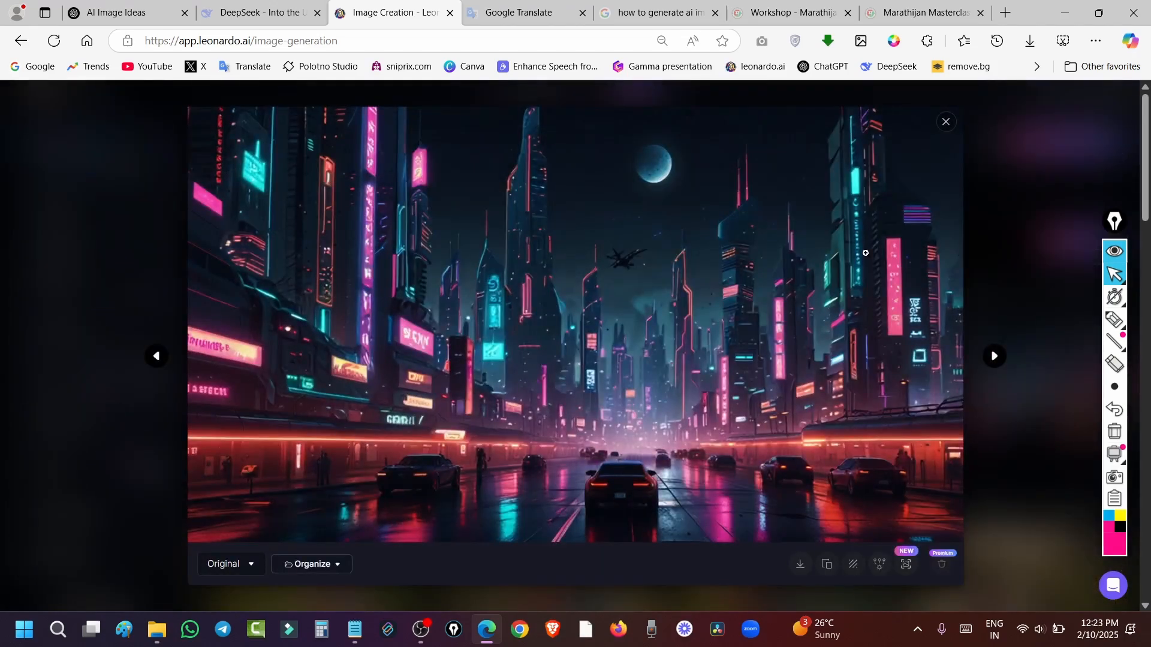
pyautogui.click(946, 121)
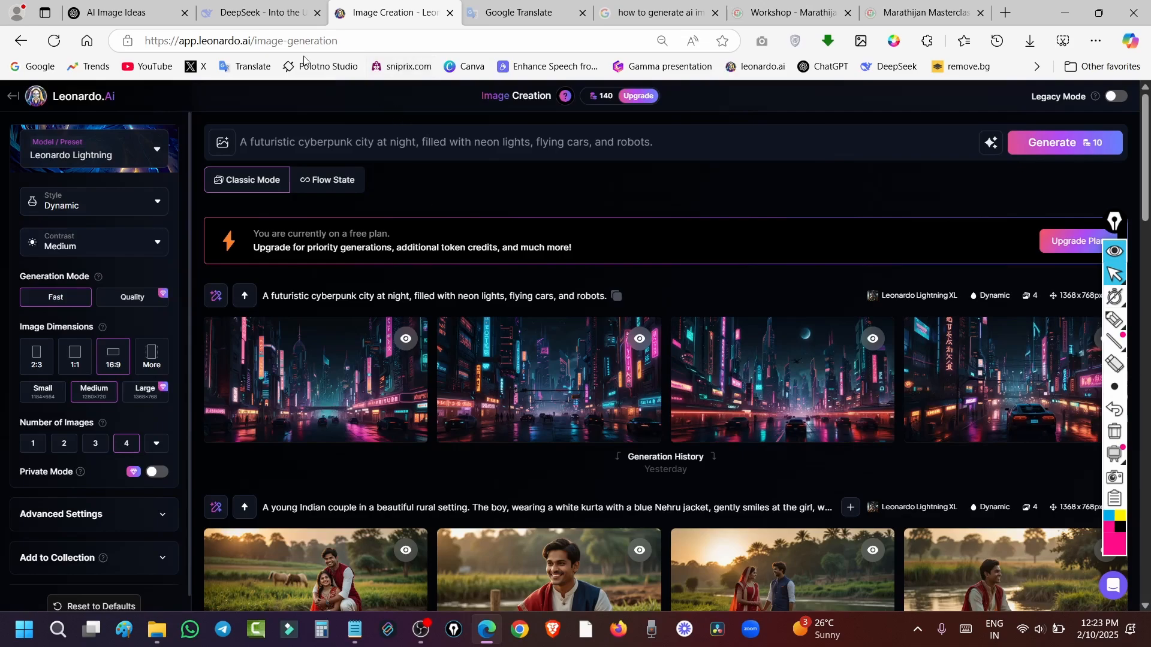
# Switch to ChatGPT and copy the original request asking for AI image prompt ideas
pyautogui.click(117, 13)
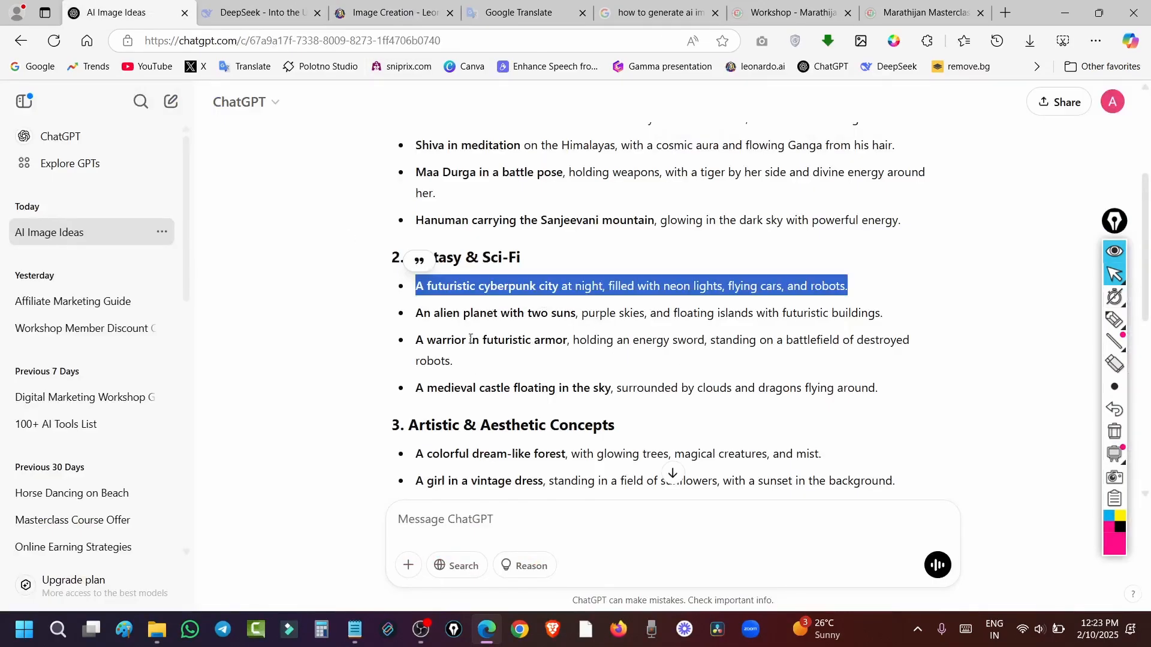
pyautogui.scroll(-2, 474, 342)
pyautogui.scroll(5, 477, 345)
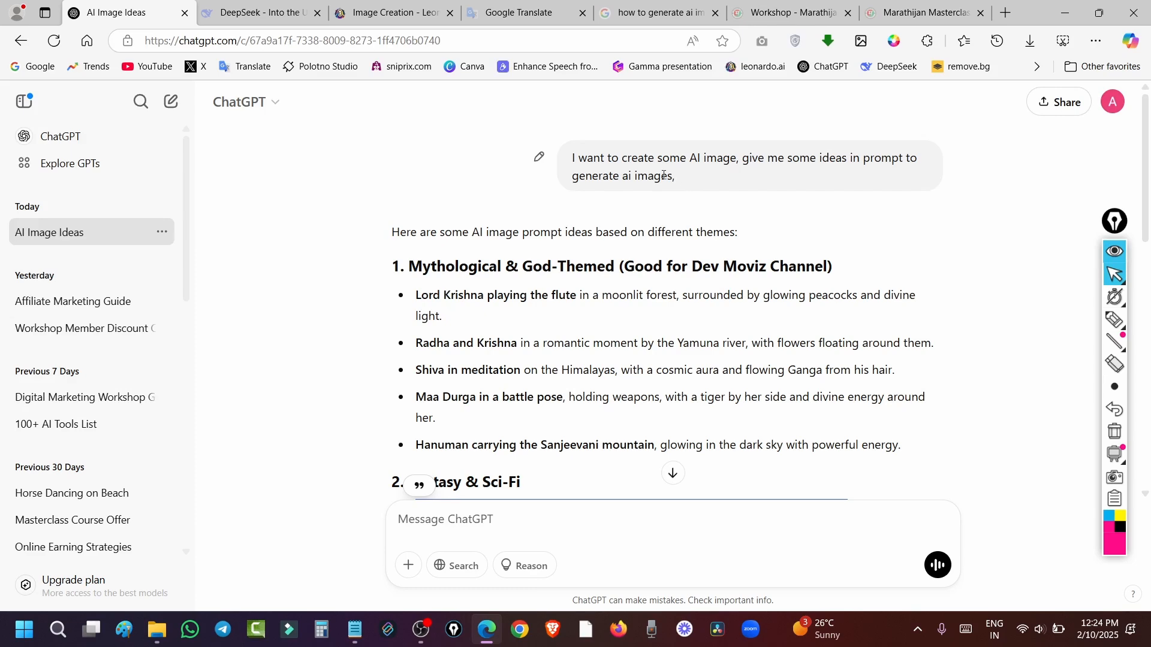
pyautogui.moveTo(570, 159); pyautogui.dragTo(684, 185)
pyautogui.hotkey('ctrl', 'c')
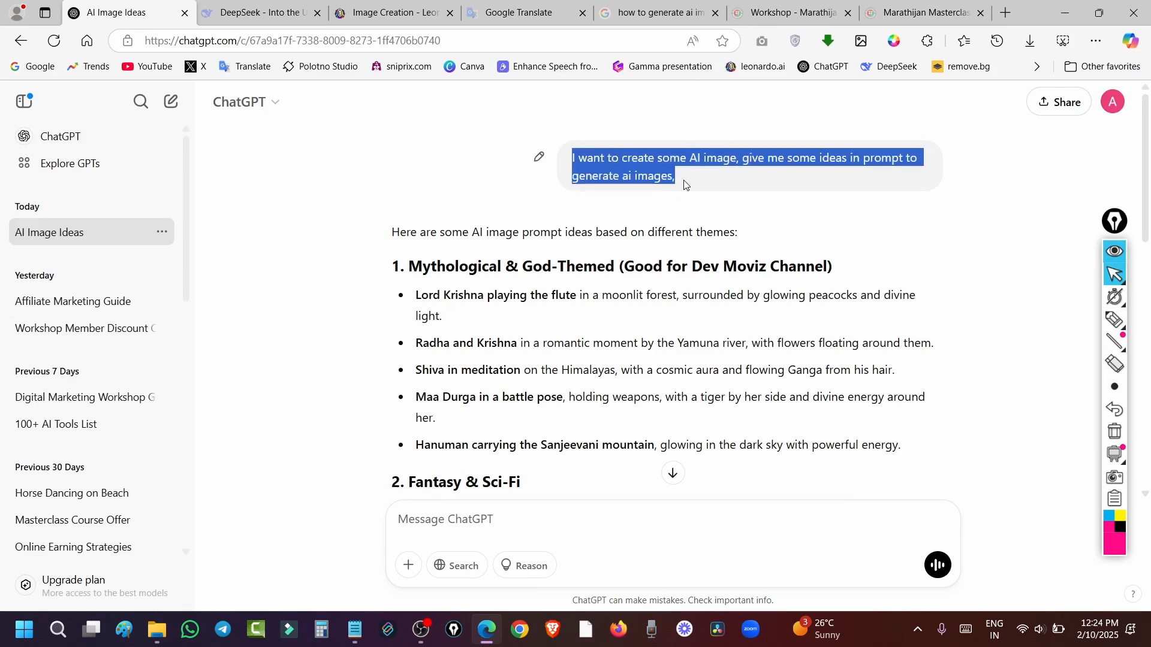
# Send DeepSeek the copied request "I want to create some AI image, give me some ideas in prompt to generate ai images,"
pyautogui.click(262, 14)
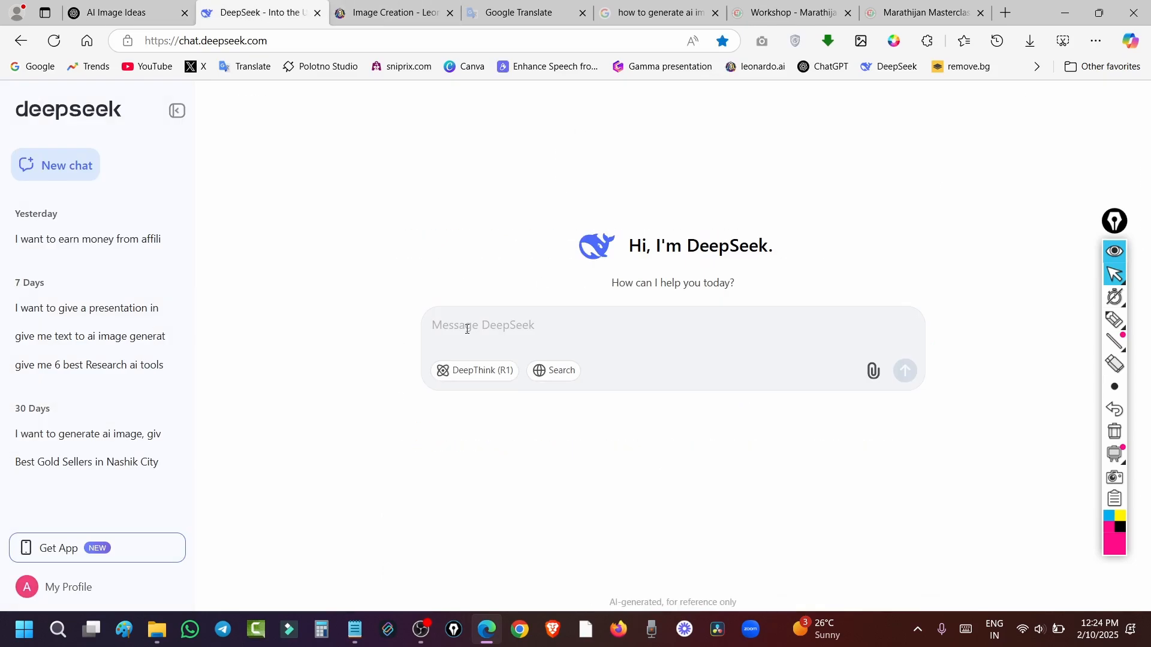
pyautogui.hotkey('ctrl', 'v')
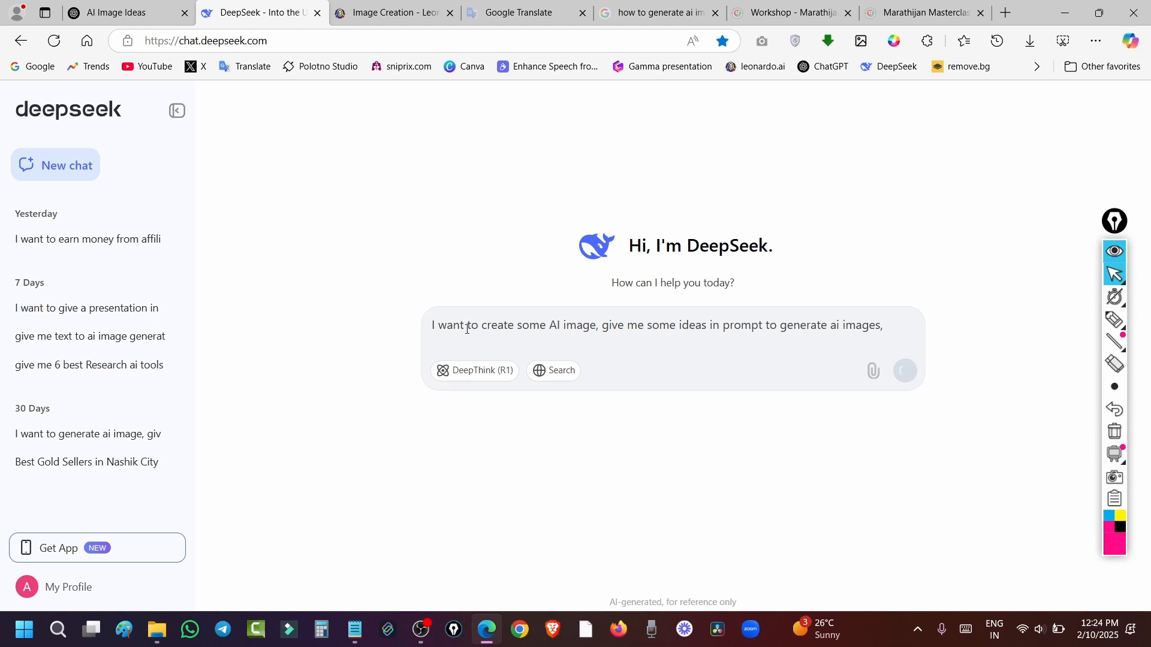
pyautogui.press('Return')
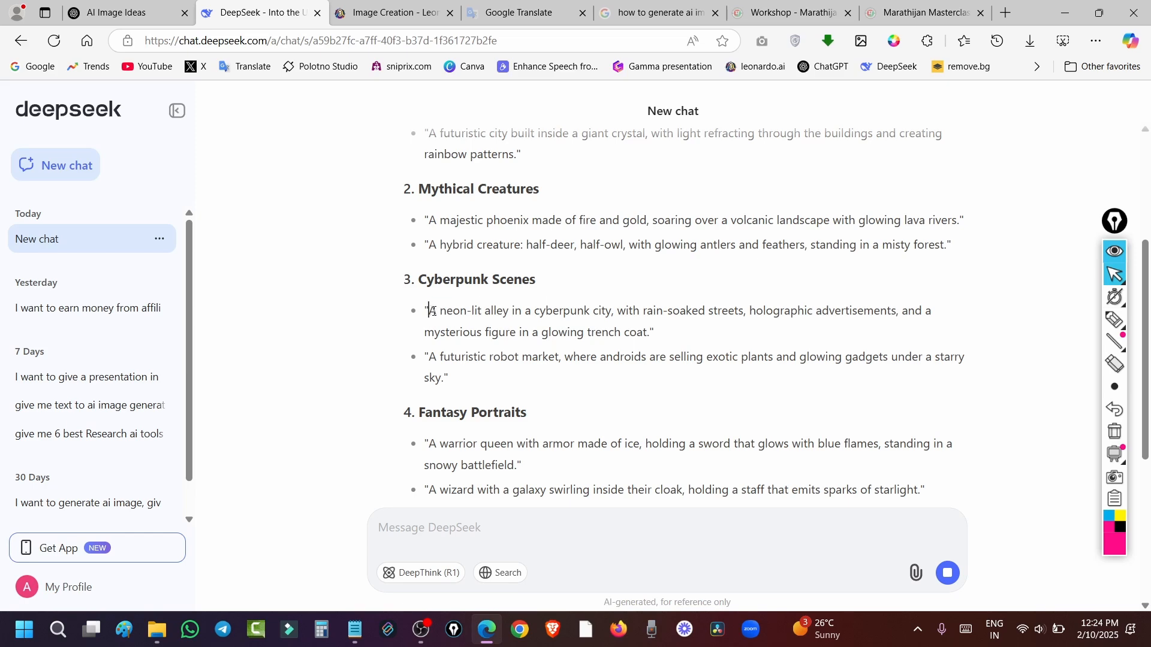
# Replace the Leonardo.Ai image prompt with DeepSeek's "A neon-lit alley in a cyberpunk city, with rain-soaked streets, holographic advertisements, and a mysterious figure in a glowing trench coat."
pyautogui.moveTo(430, 311); pyautogui.dragTo(645, 330)
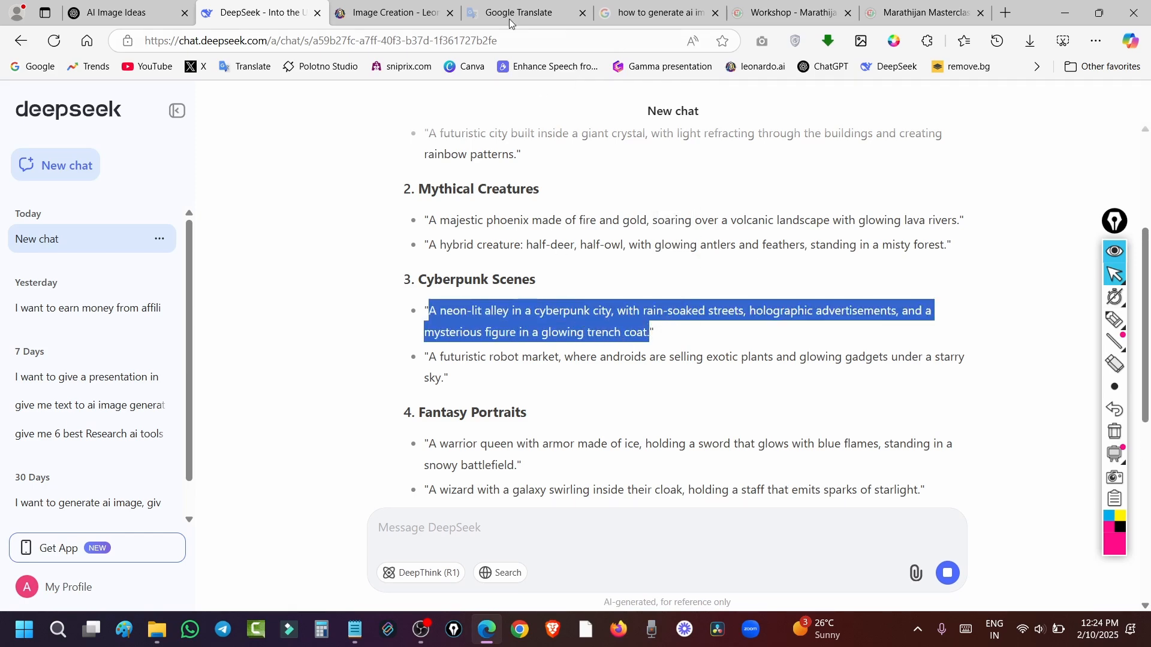
pyautogui.click(382, 13)
pyautogui.click(472, 150)
pyautogui.hotkey('ctrl', 'a')
pyautogui.write('A neon-lit alley in a cyberpunk city, with rain-soaked streets, holographic advertisements, and a mysterious figure in a glowing trench coat.')
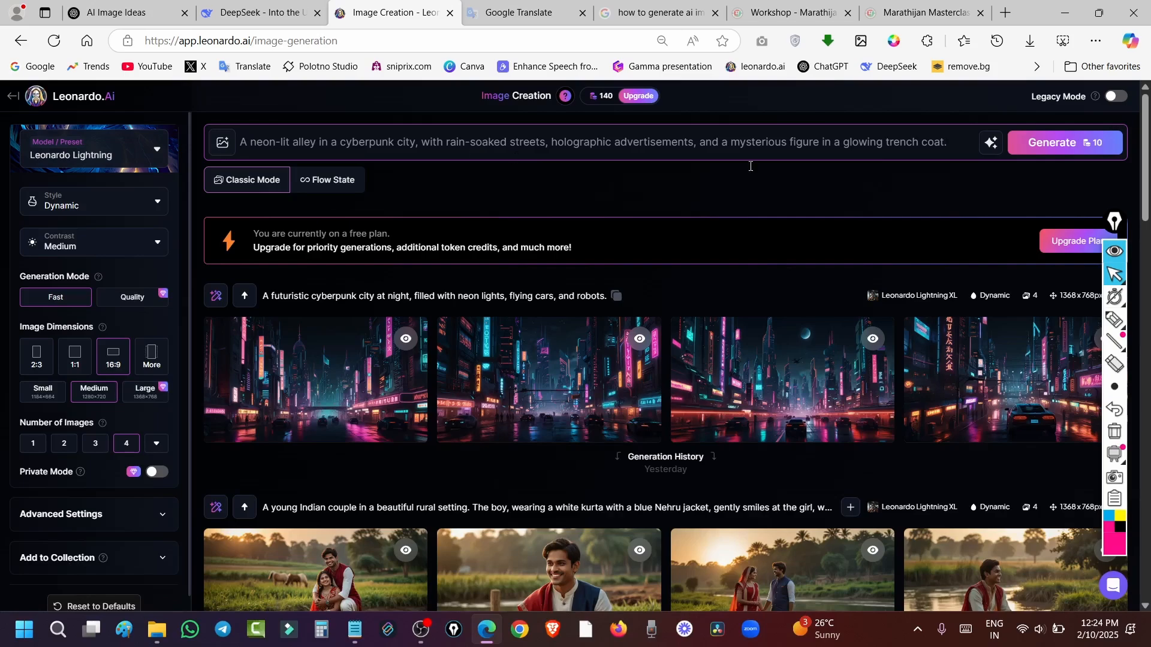
# Generate the images from the neon-lit alley prompt, and view the second result in the large view
pyautogui.click(1067, 143)
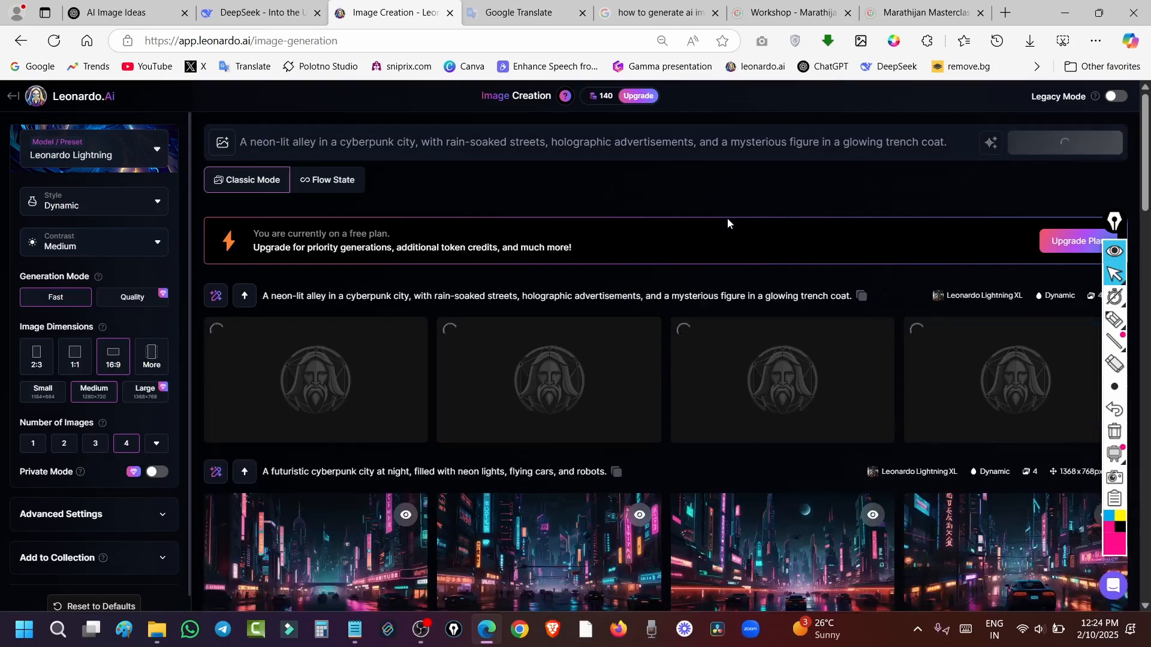
pyautogui.scroll(-1, 732, 219)
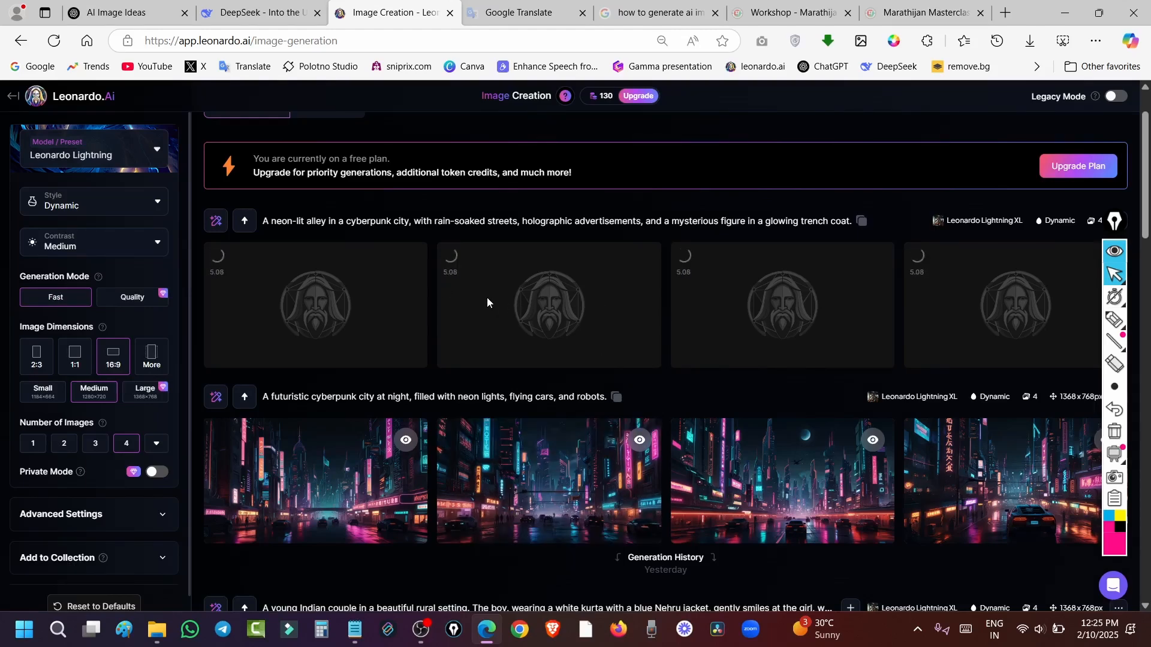
pyautogui.scroll(1, 670, 352)
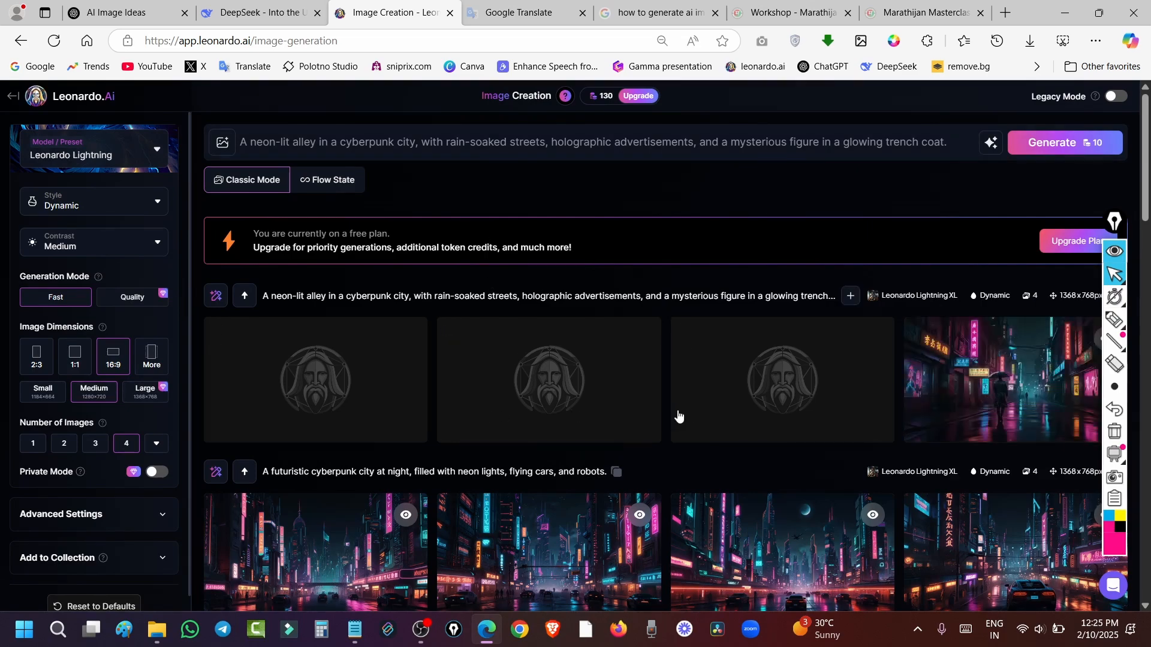
pyautogui.click(879, 385)
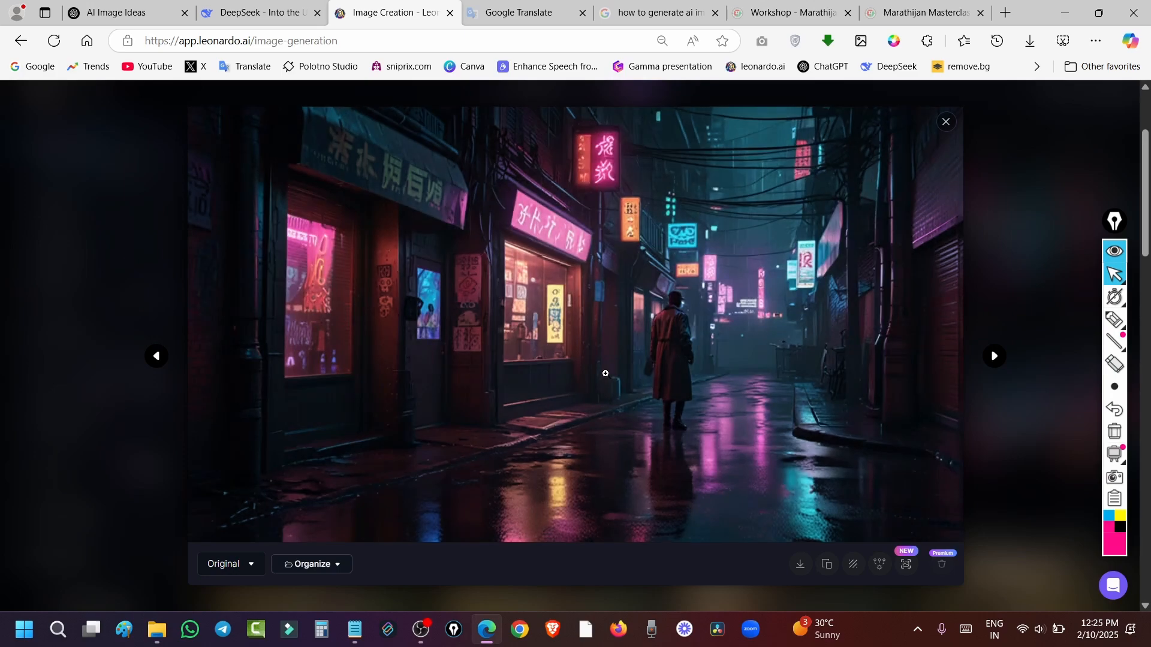
pyautogui.press('Escape')
# Replace the Leonardo.Ai prompt with DeepSeek's "A floating island with waterfalls cascading into the clouds, surrounded by glowing neon trees and a sky filled with two suns."
pyautogui.click(255, 12)
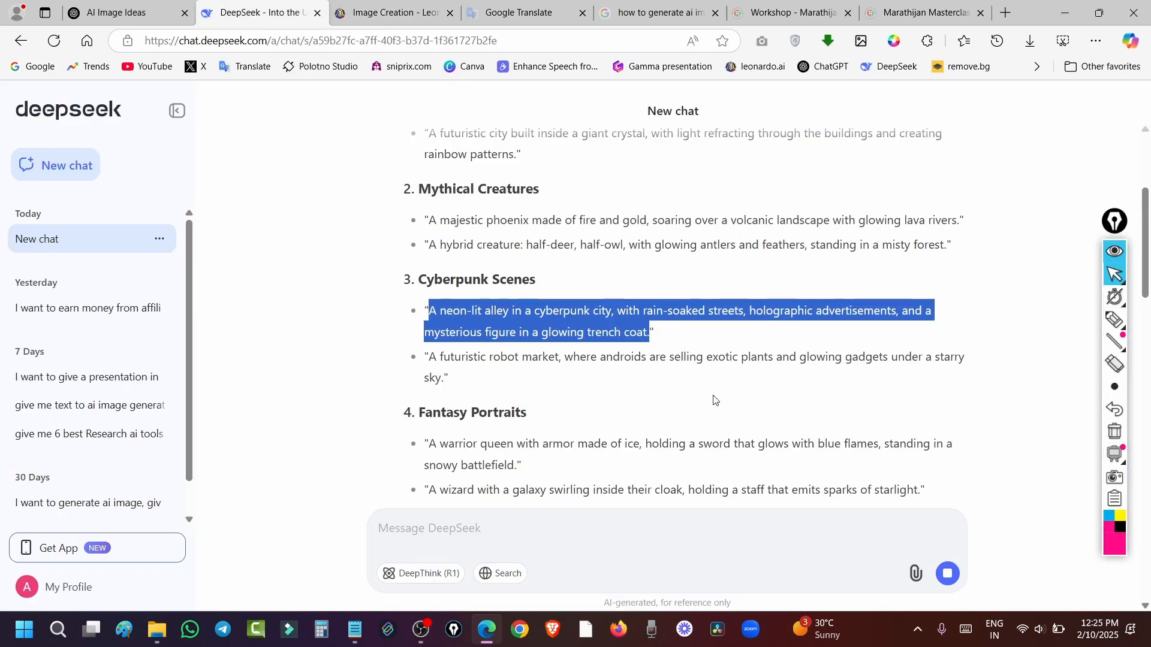
pyautogui.scroll(3, 747, 368)
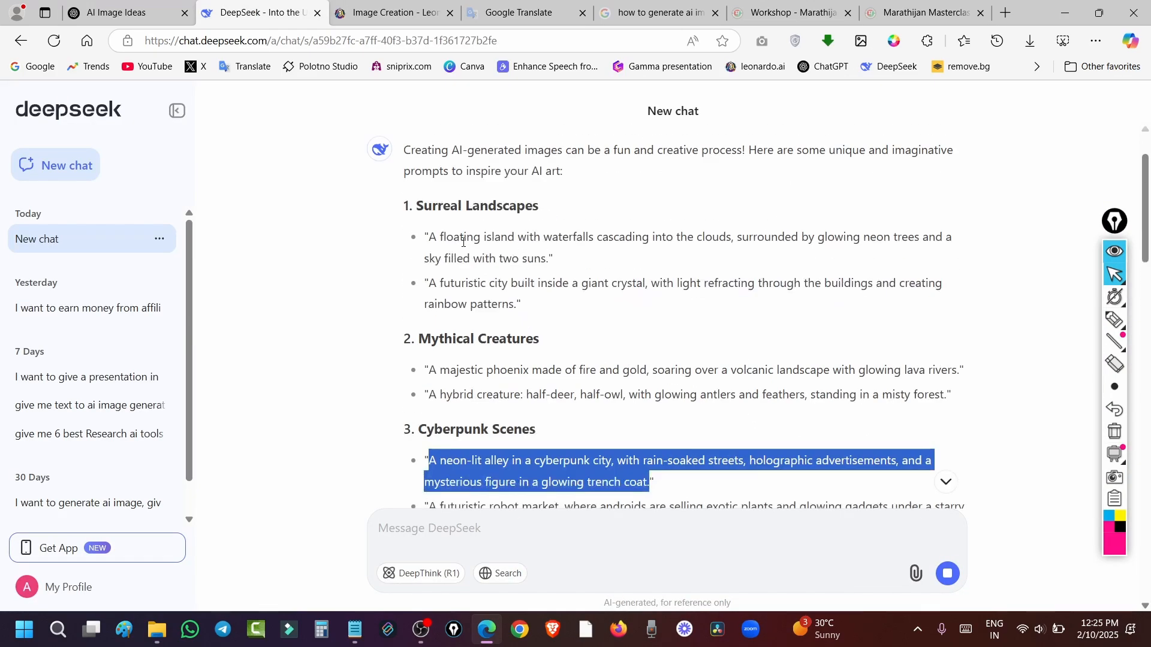
pyautogui.moveTo(432, 240); pyautogui.dragTo(547, 255)
pyautogui.hotkey('ctrl', 'Tab')
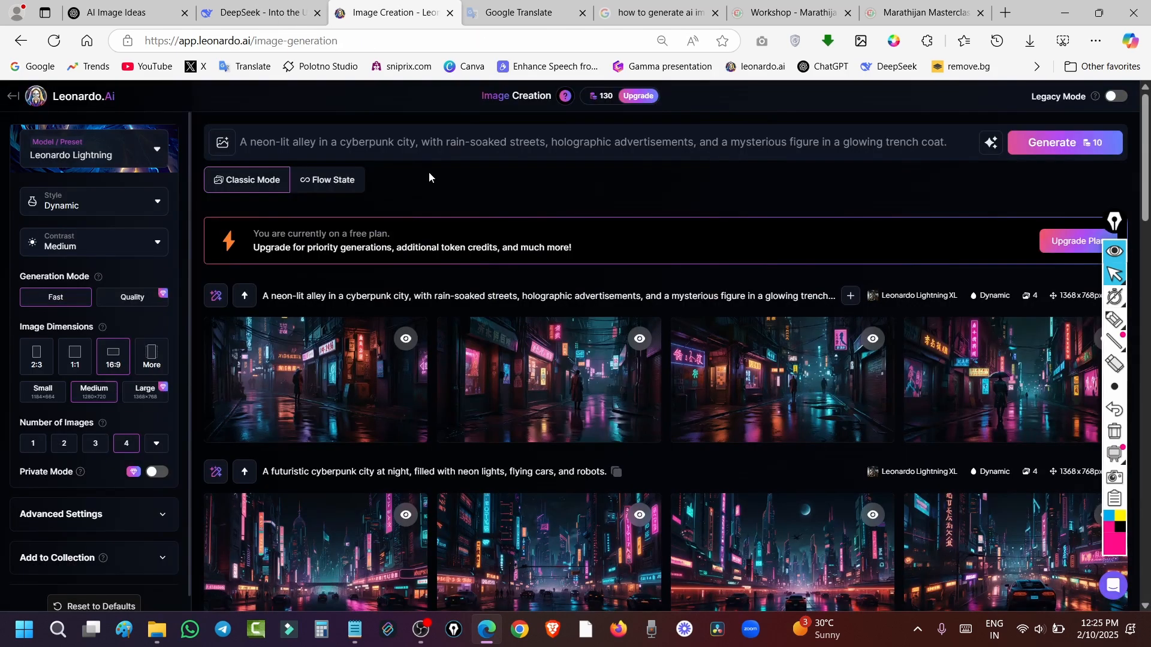
pyautogui.doubleClick(820, 153)
pyautogui.hotkey('ctrl', 'a')
pyautogui.write('A floating island with waterfalls cascading into the clouds, surrounded by glowing neon trees and a sky filled with two suns.')
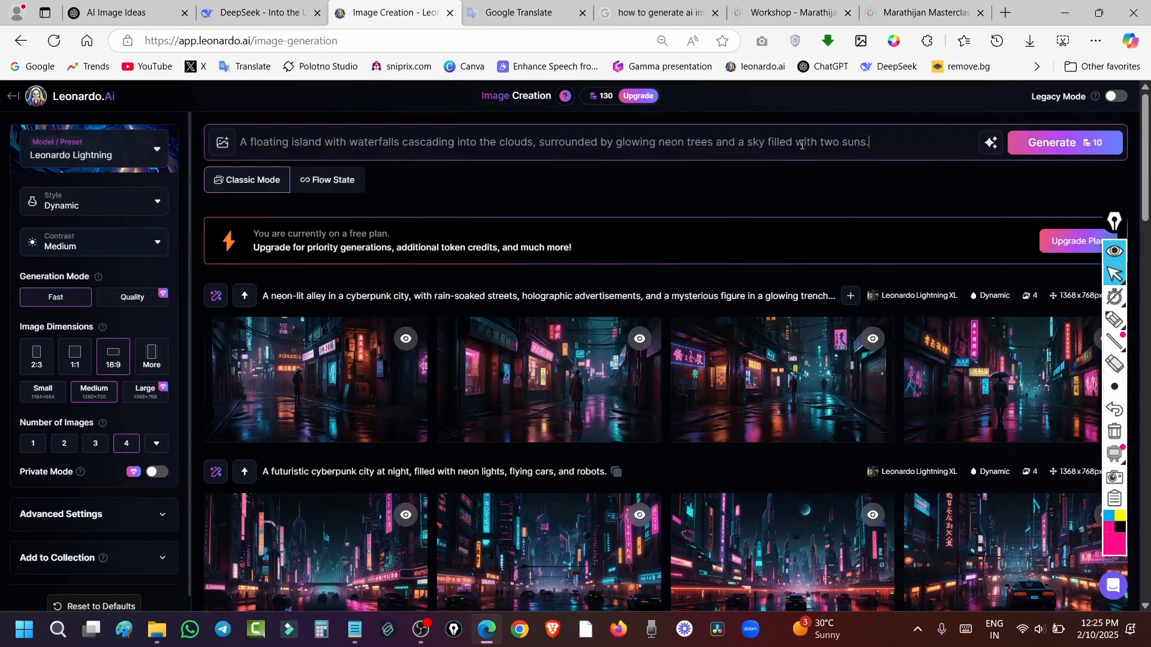
# Generate the images from the floating island prompt
pyautogui.click(1108, 150)
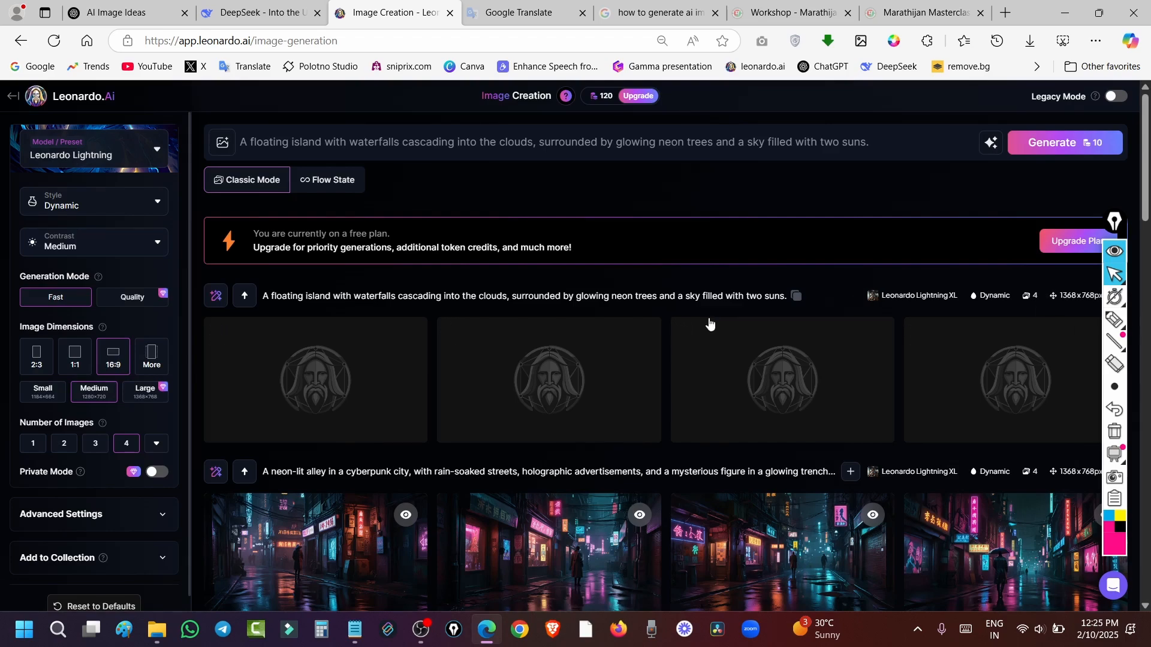
pyautogui.scroll(-1, 710, 324)
pyautogui.moveTo(1134, 342)
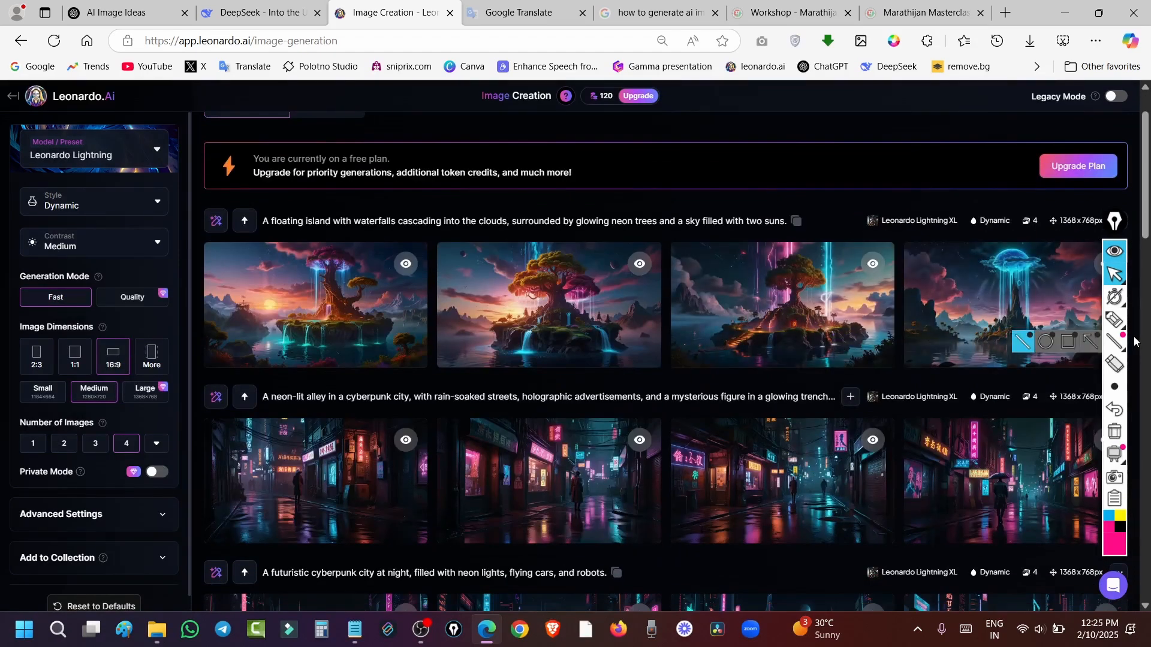
# View each of the four floating island results in turn in the large view, and return to the results
pyautogui.click(329, 273)
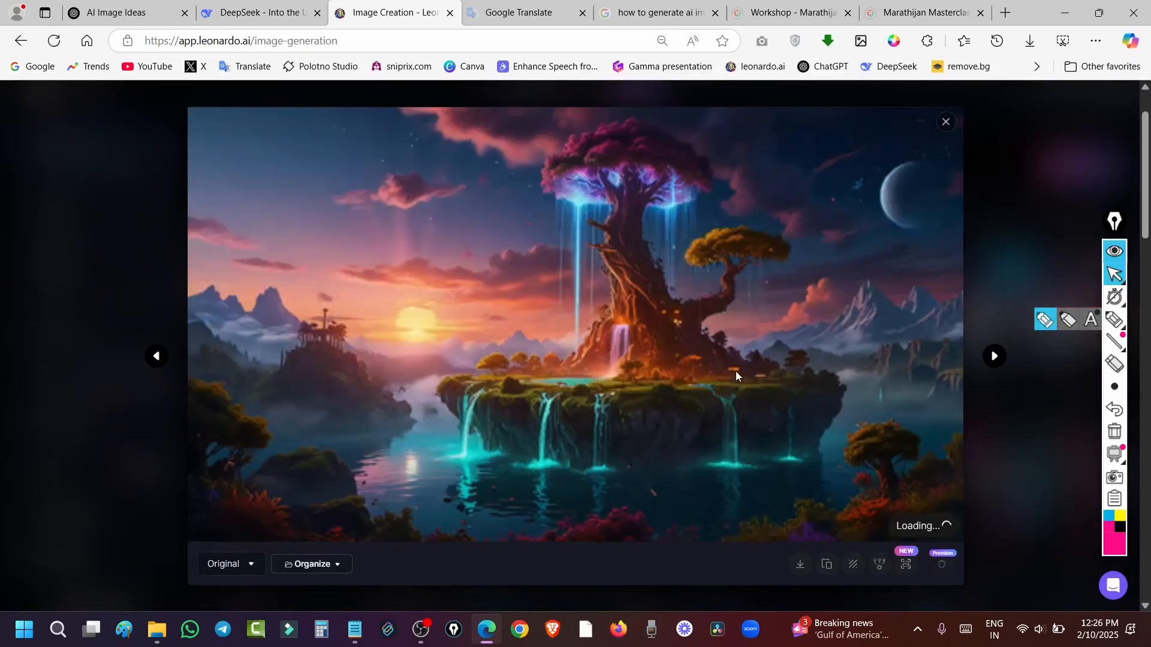
pyautogui.press('Escape')
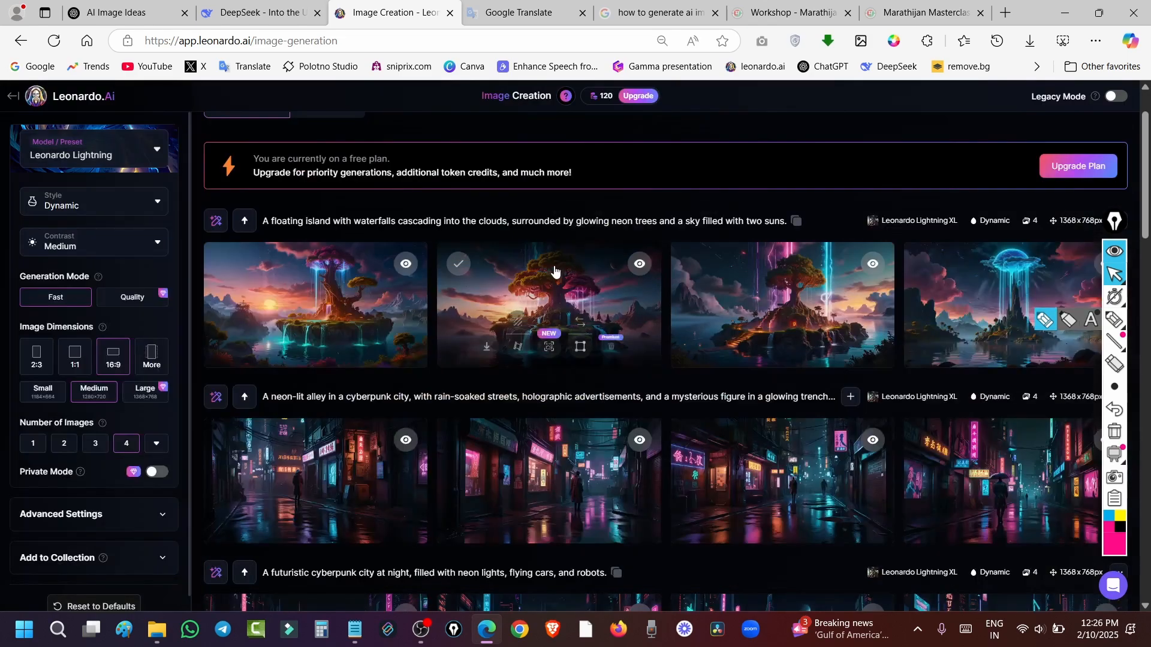
pyautogui.click(554, 272)
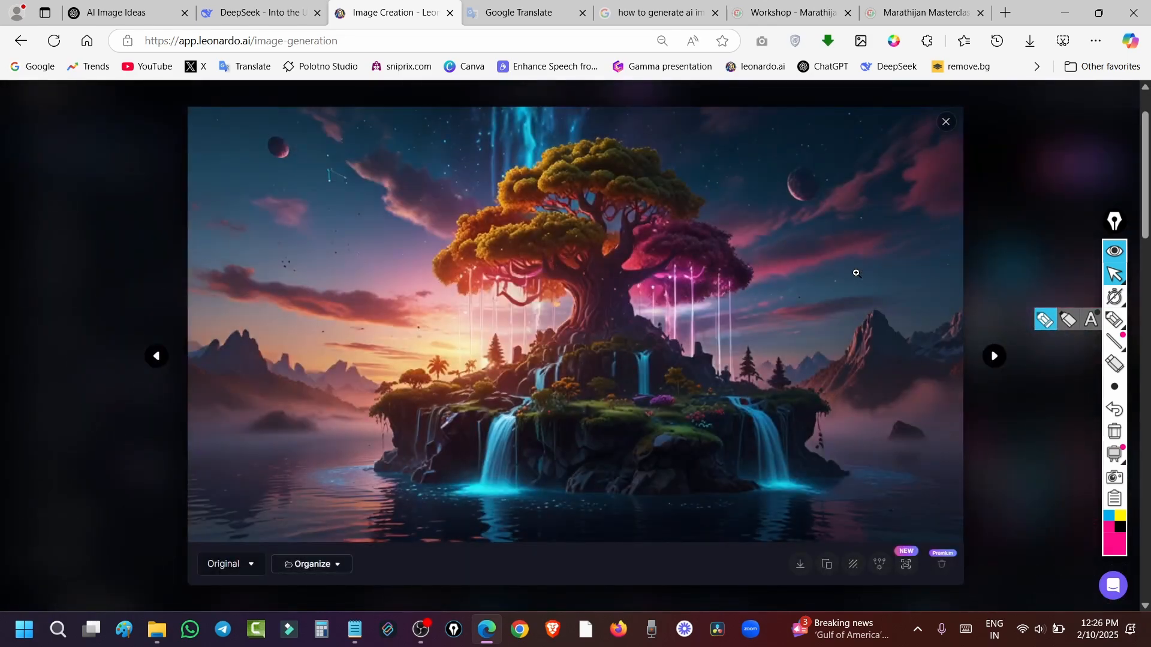
pyautogui.click(970, 137)
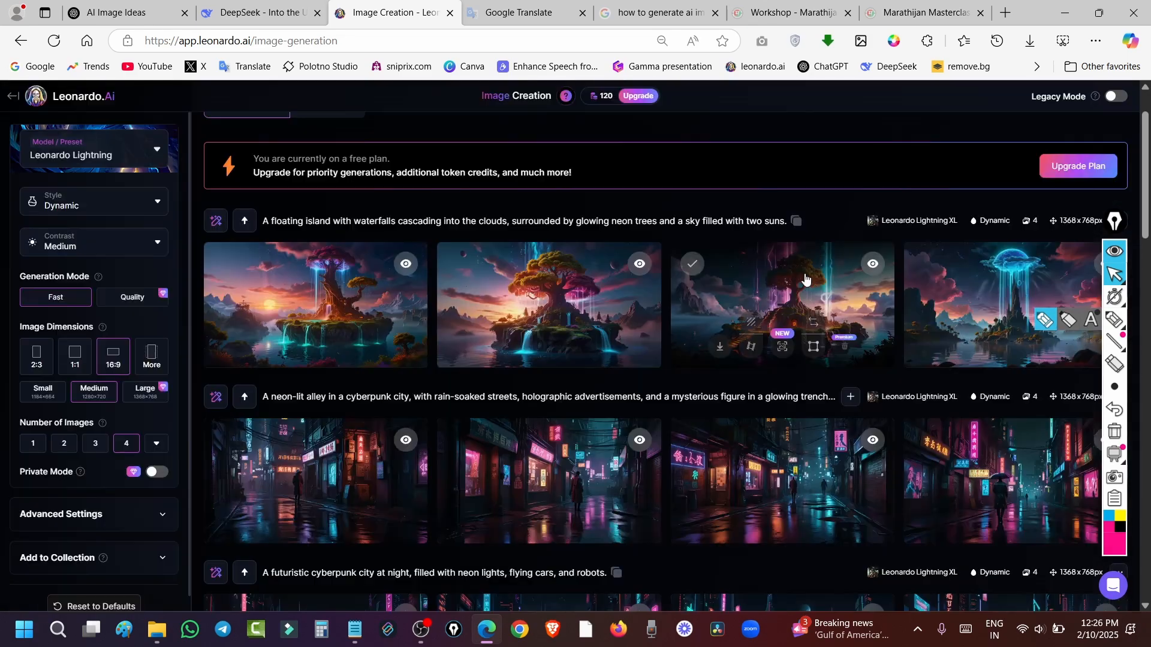
pyautogui.click(804, 275)
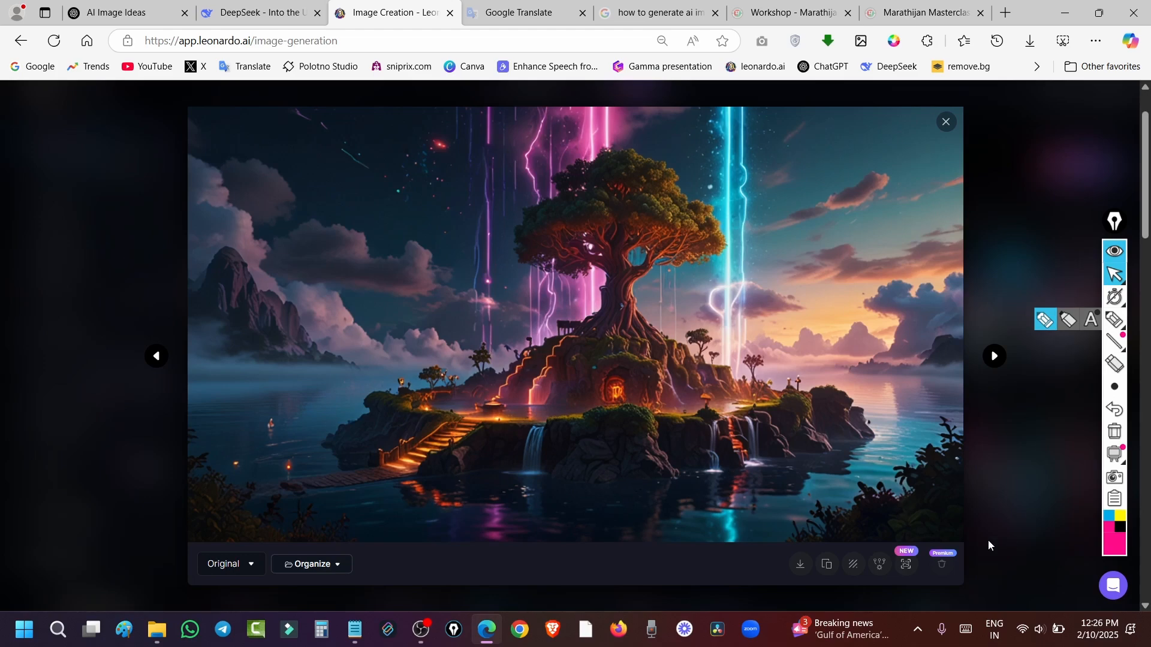
pyautogui.click(947, 123)
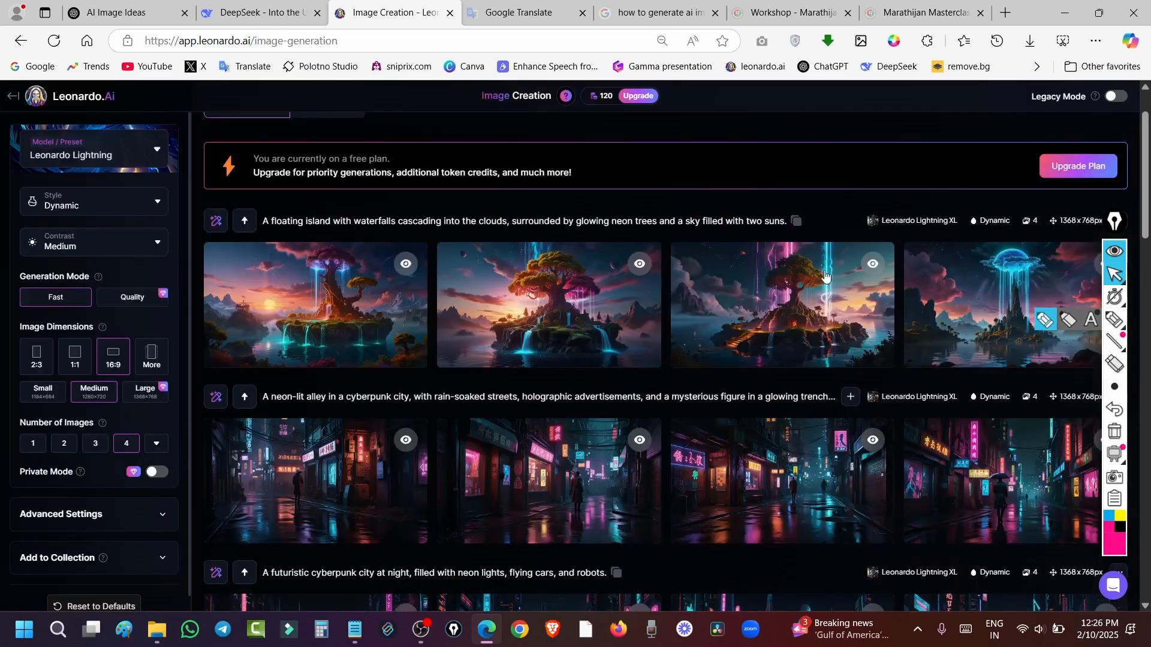
pyautogui.click(967, 273)
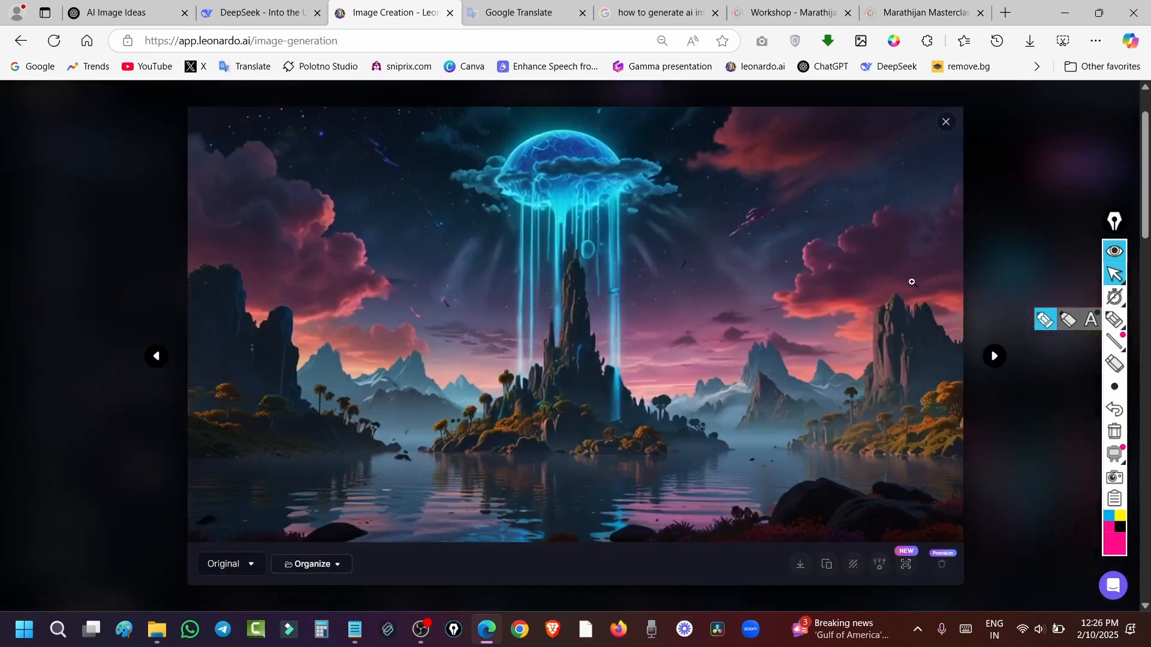
pyautogui.press('Escape')
pyautogui.scroll(2, 569, 336)
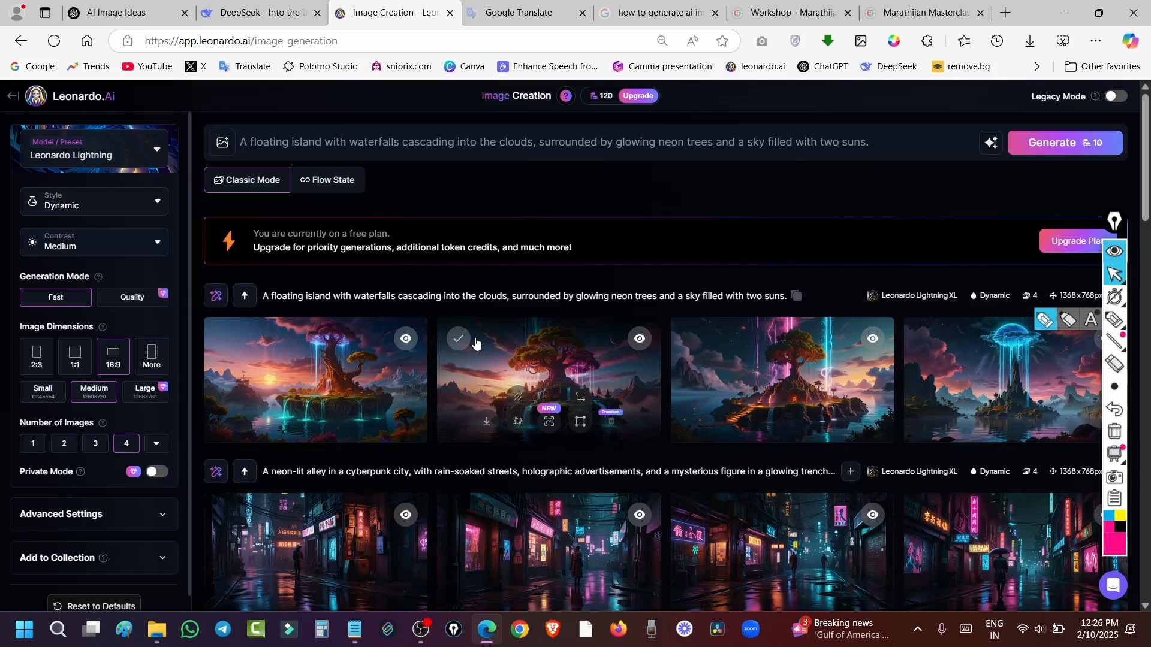
# Open the second floating island image in the large view, and circle its download icon with the pink annotation pen
pyautogui.scroll(-1, 580, 343)
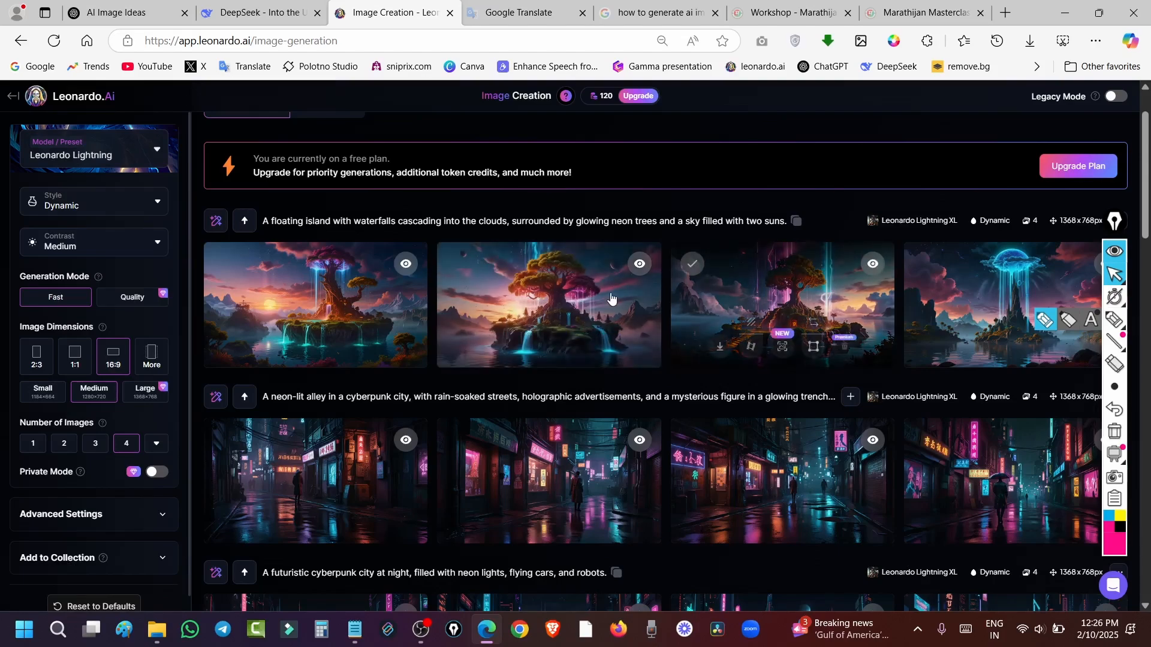
pyautogui.click(532, 282)
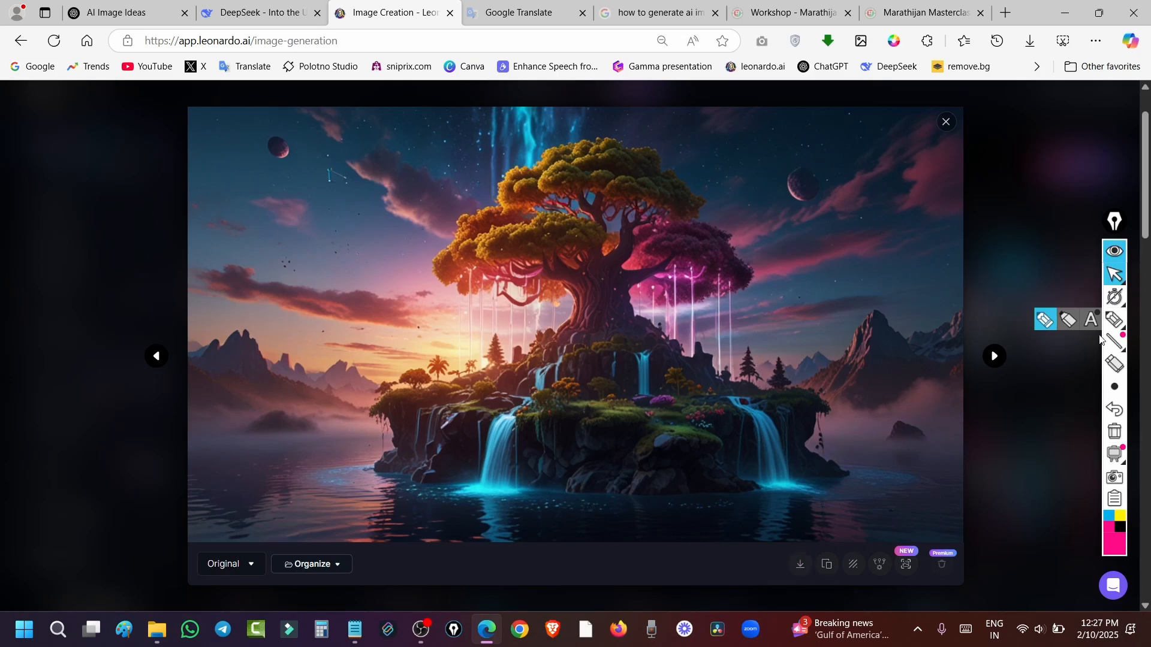
pyautogui.click(1114, 319)
pyautogui.moveTo(798, 516)
pyautogui.mouseDown()
pyautogui.moveTo(744, 573)
pyautogui.moveTo(840, 582)
pyautogui.moveTo(794, 487)
pyautogui.moveTo(747, 504)
pyautogui.mouseUp()
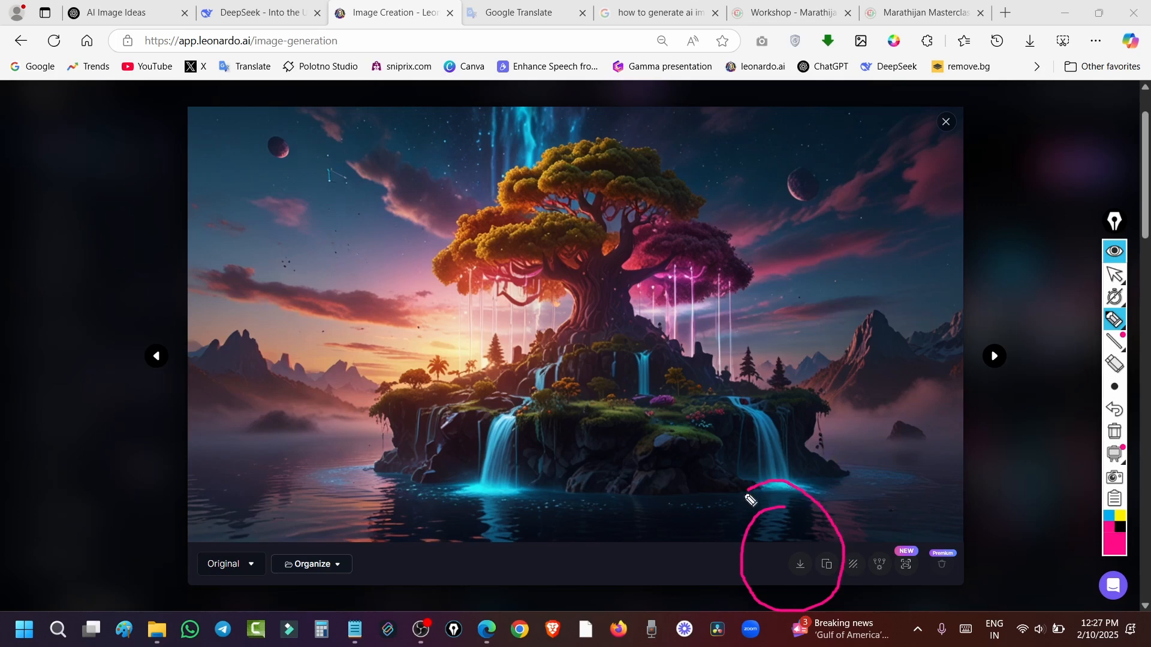
pyautogui.moveTo(712, 546)
pyautogui.mouseDown()
pyautogui.moveTo(740, 585)
pyautogui.moveTo(787, 577)
pyautogui.moveTo(790, 591)
pyautogui.moveTo(806, 551)
pyautogui.moveTo(778, 558)
pyautogui.moveTo(797, 585)
pyautogui.moveTo(807, 550)
pyautogui.mouseUp()
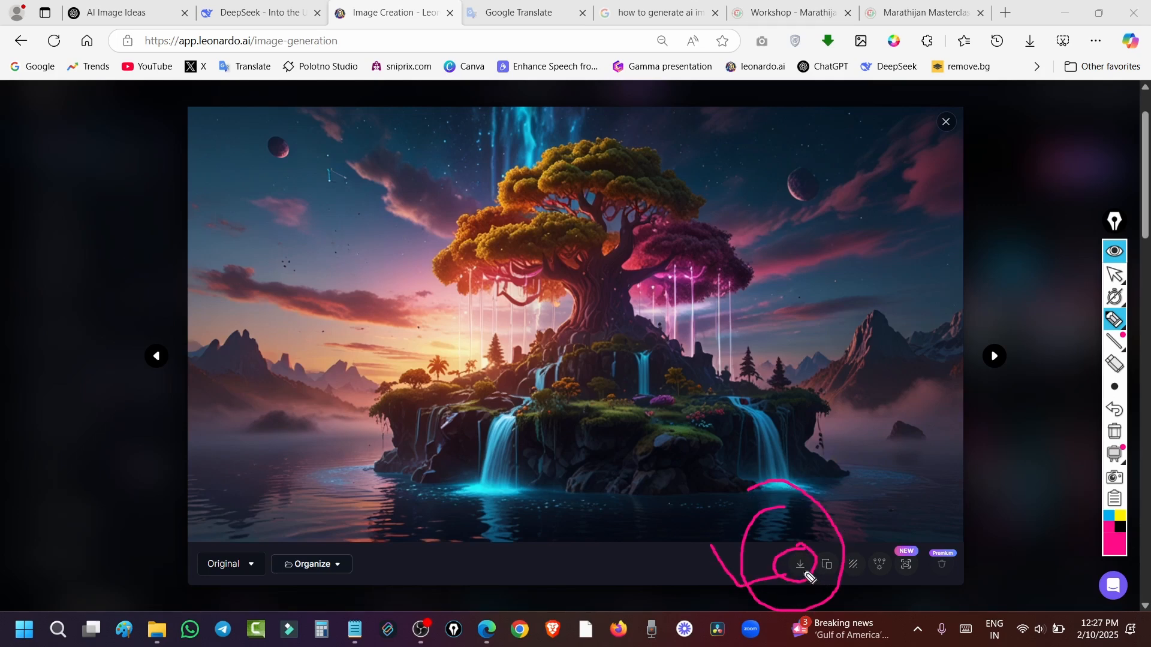
pyautogui.click(1115, 274)
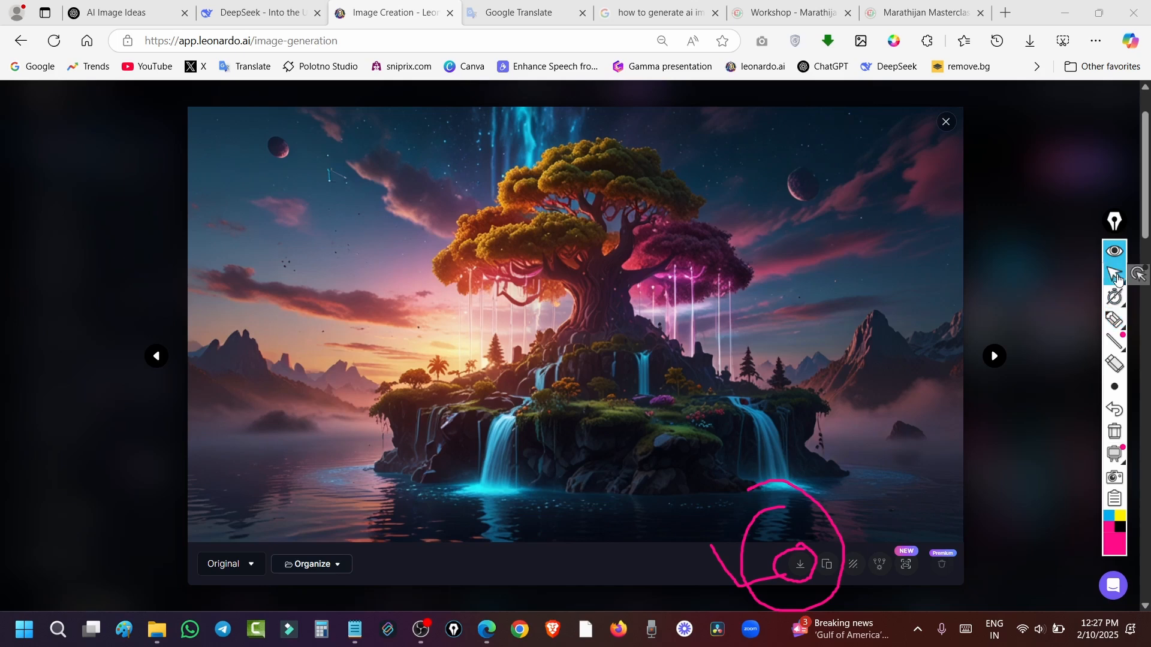
pyautogui.moveTo(1118, 323)
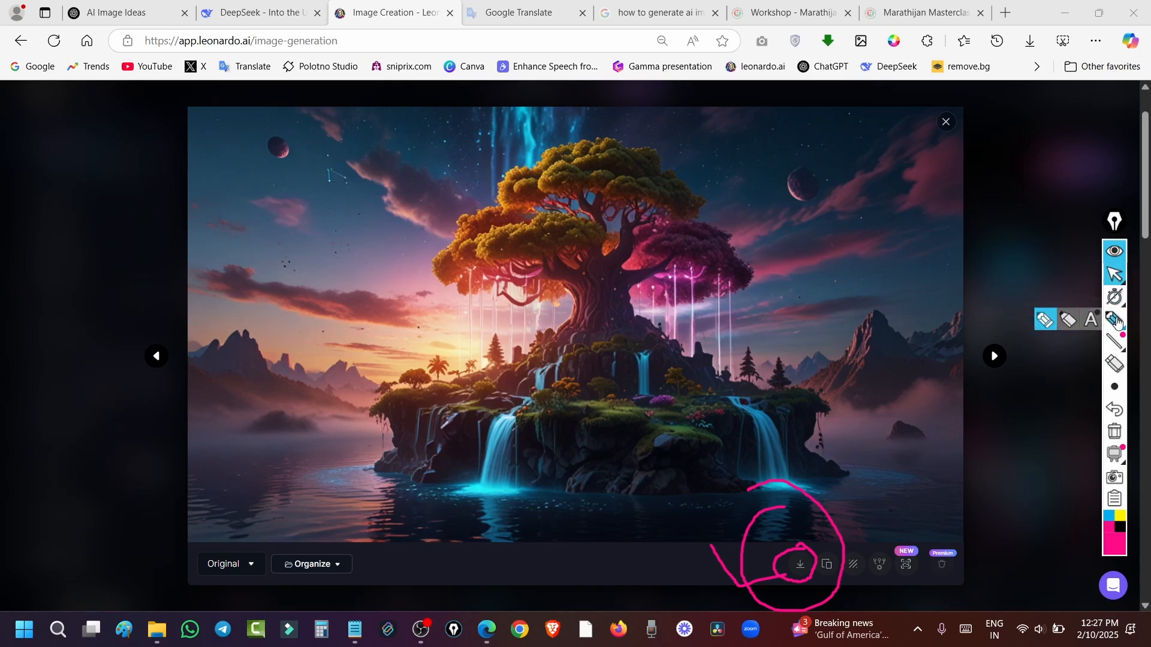
# Download the second floating island image, view it at full size, and return to the generated results
pyautogui.click(800, 567)
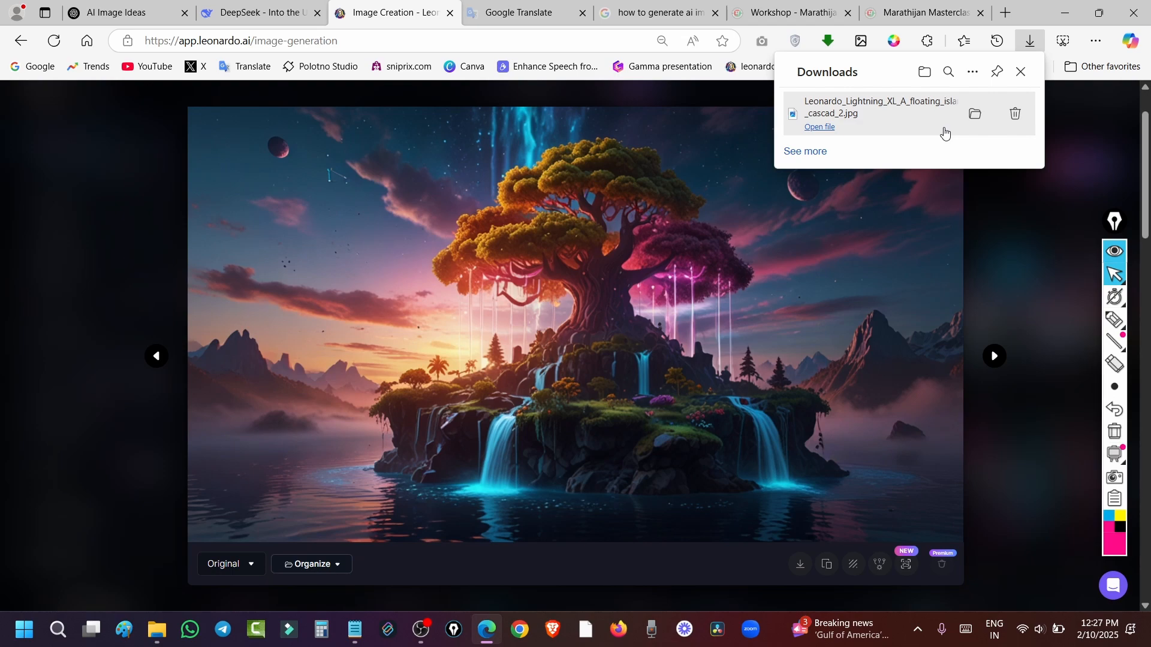
pyautogui.click(940, 213)
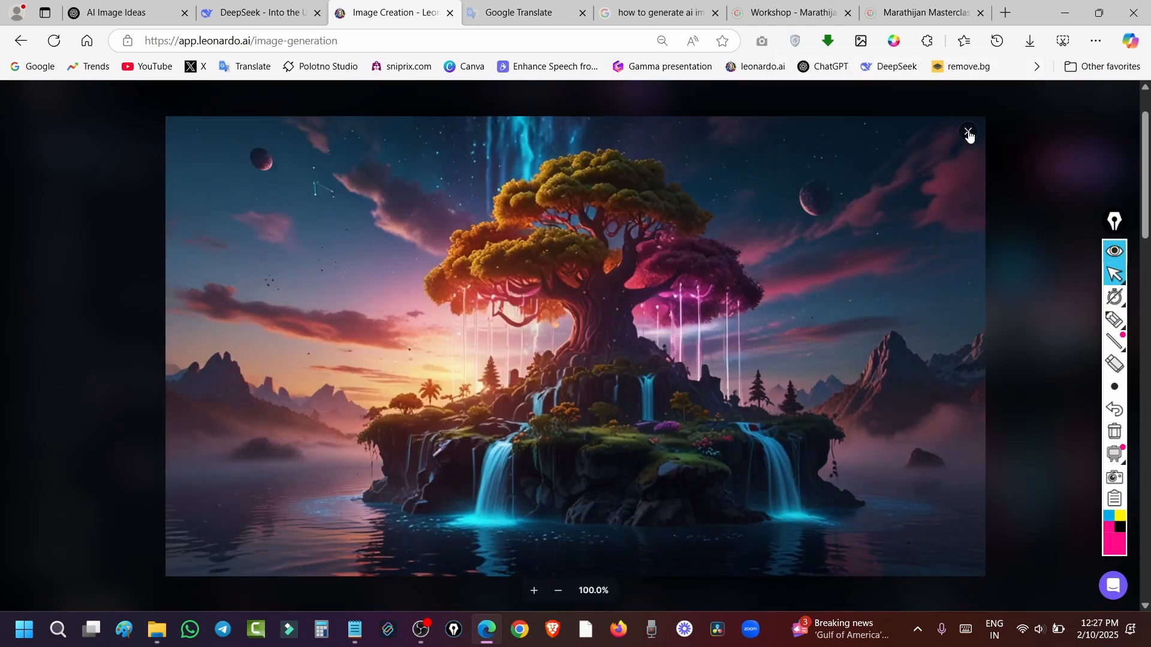
pyautogui.press('Escape')
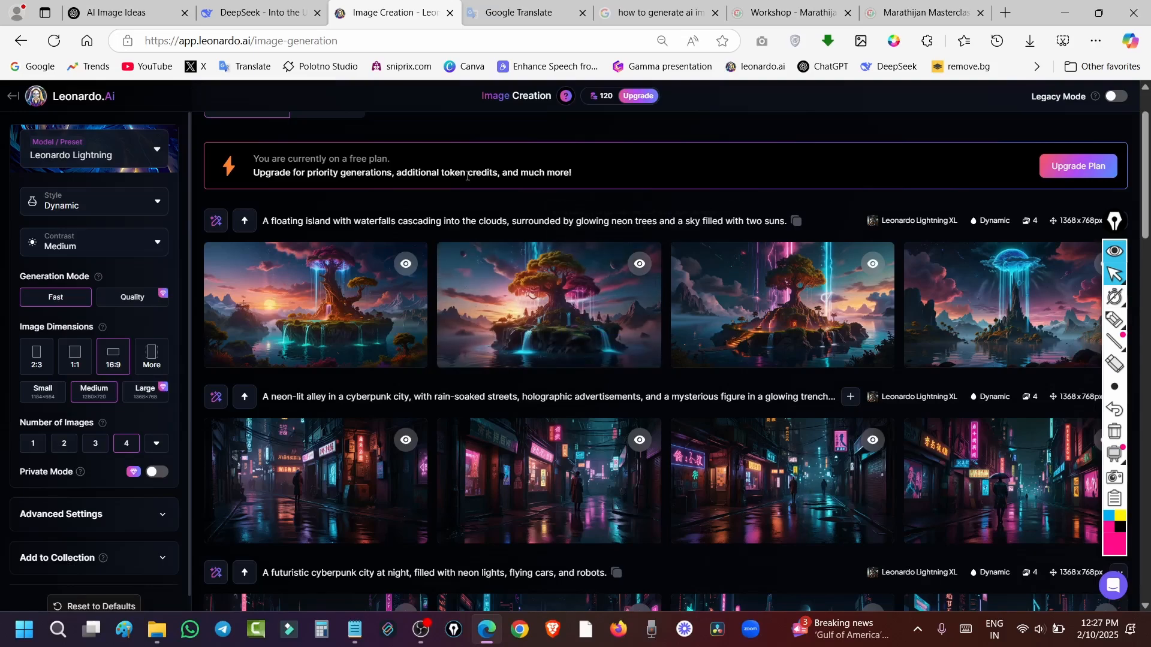
pyautogui.scroll(2, 477, 228)
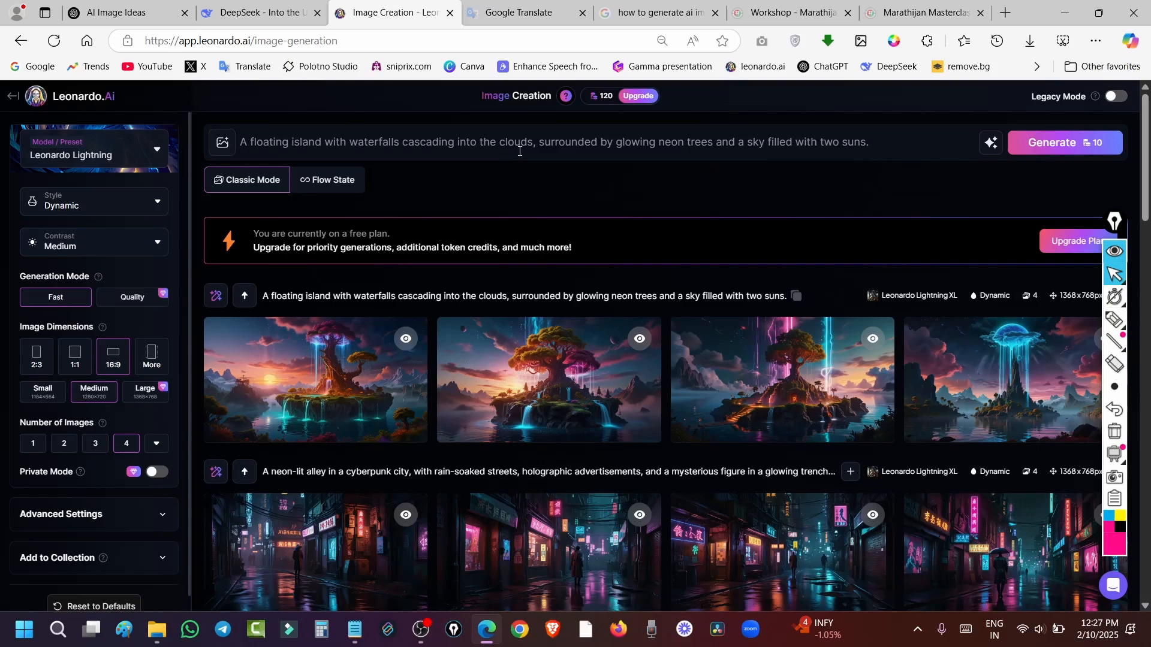
# Revisit the DeepSeek and ChatGPT prompt ideas, and look over the generated image rows in Leonardo.Ai again
pyautogui.click(243, 14)
pyautogui.click(126, 18)
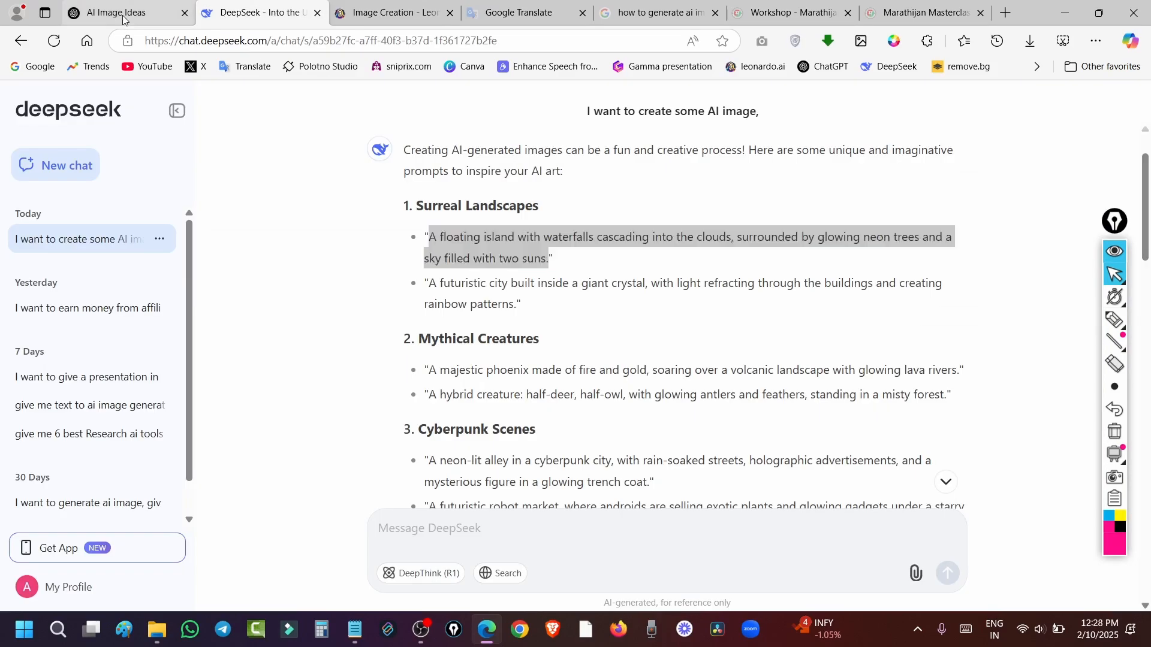
pyautogui.click(537, 154)
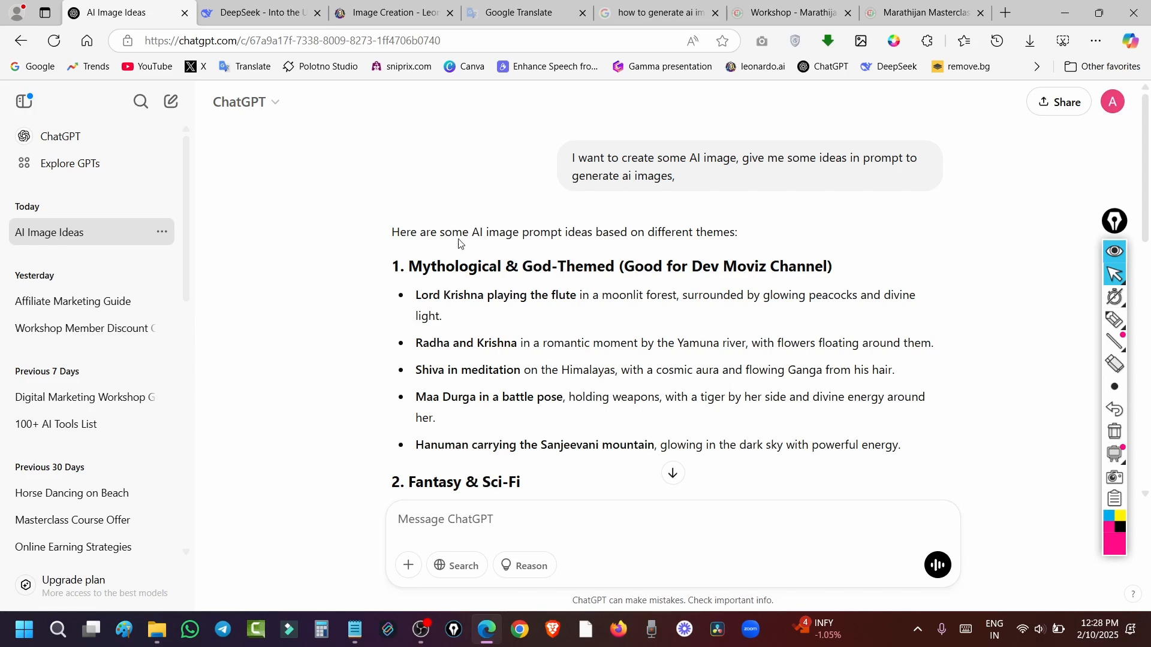
pyautogui.click(367, 13)
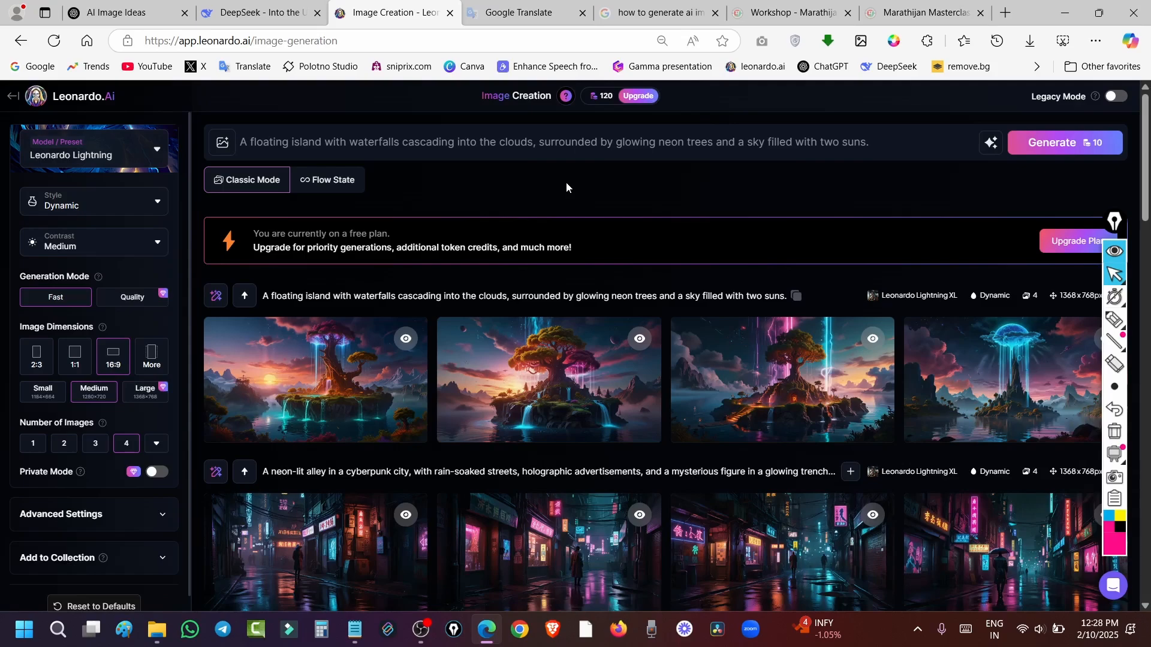
pyautogui.scroll(-2, 493, 412)
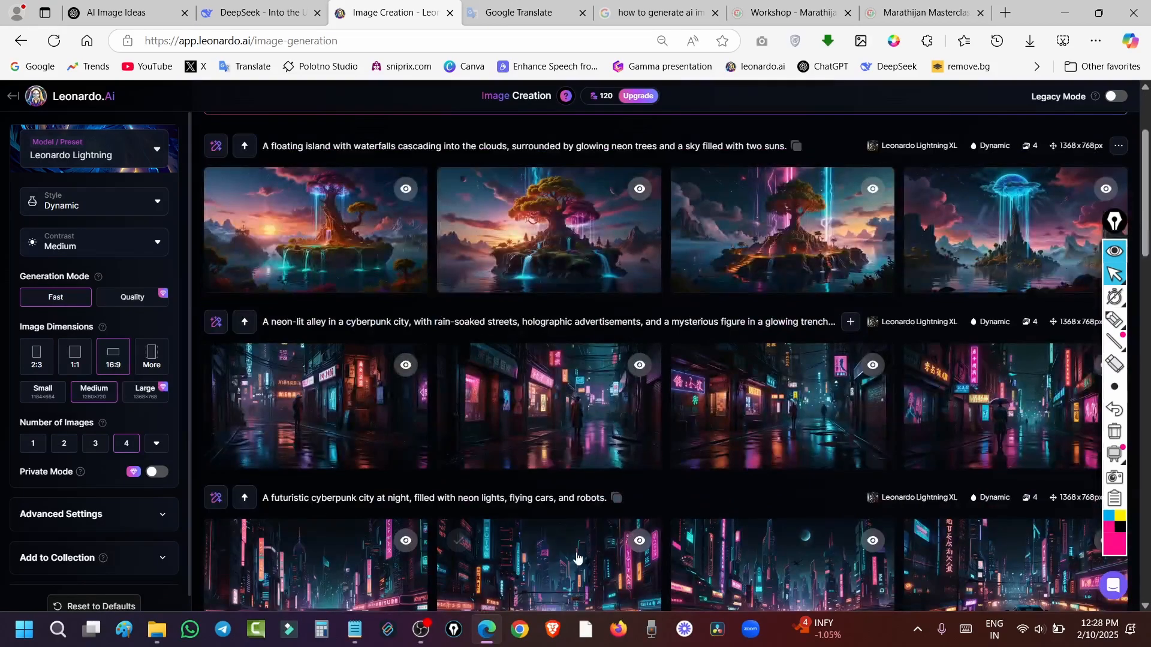
pyautogui.scroll(2, 722, 359)
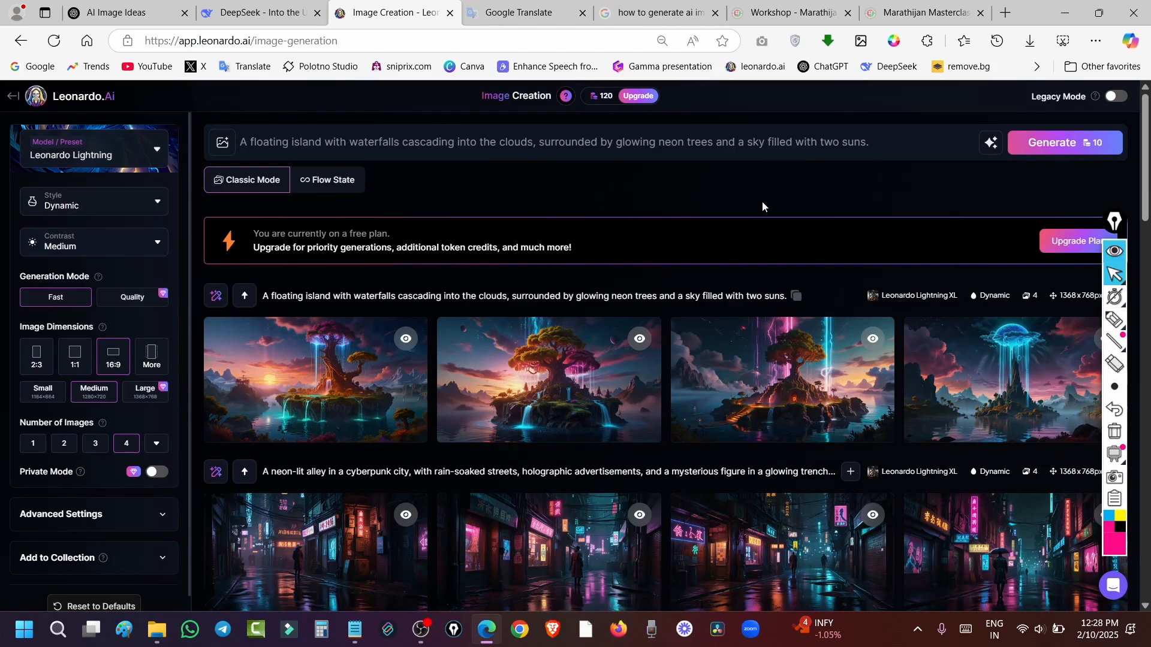
pyautogui.scroll(-1, 765, 206)
# Examine the topics, schedule and price on the Marathijan workshop page, and check the upcoming dates in the system calendar
pyautogui.click(780, 17)
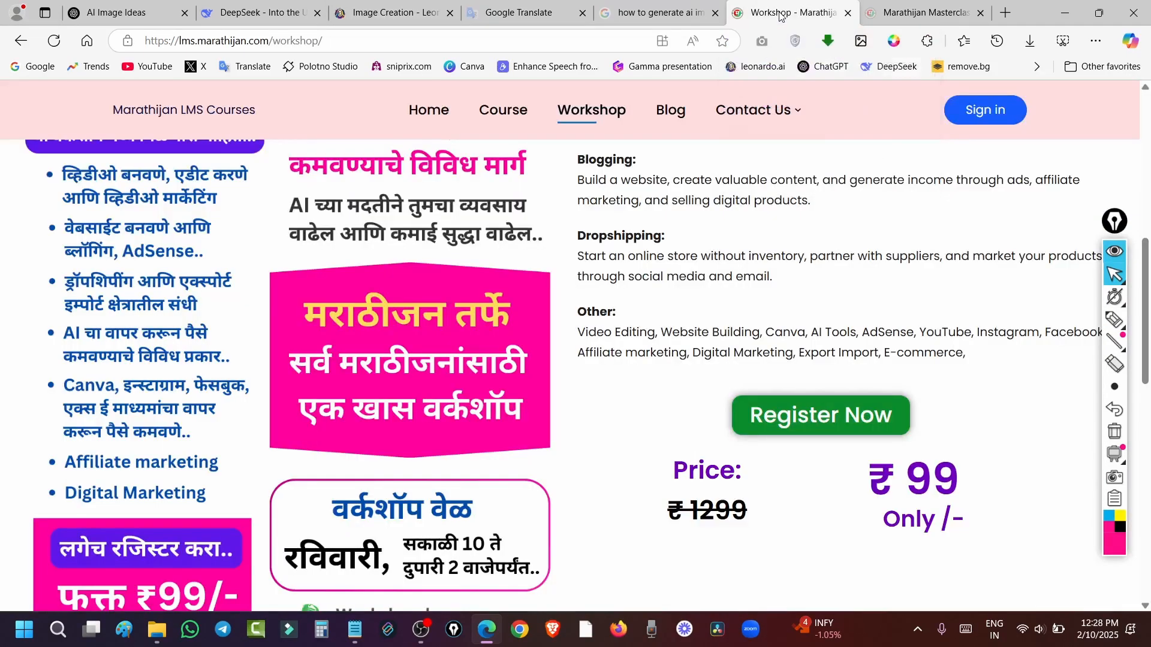
pyautogui.scroll(-1, 645, 298)
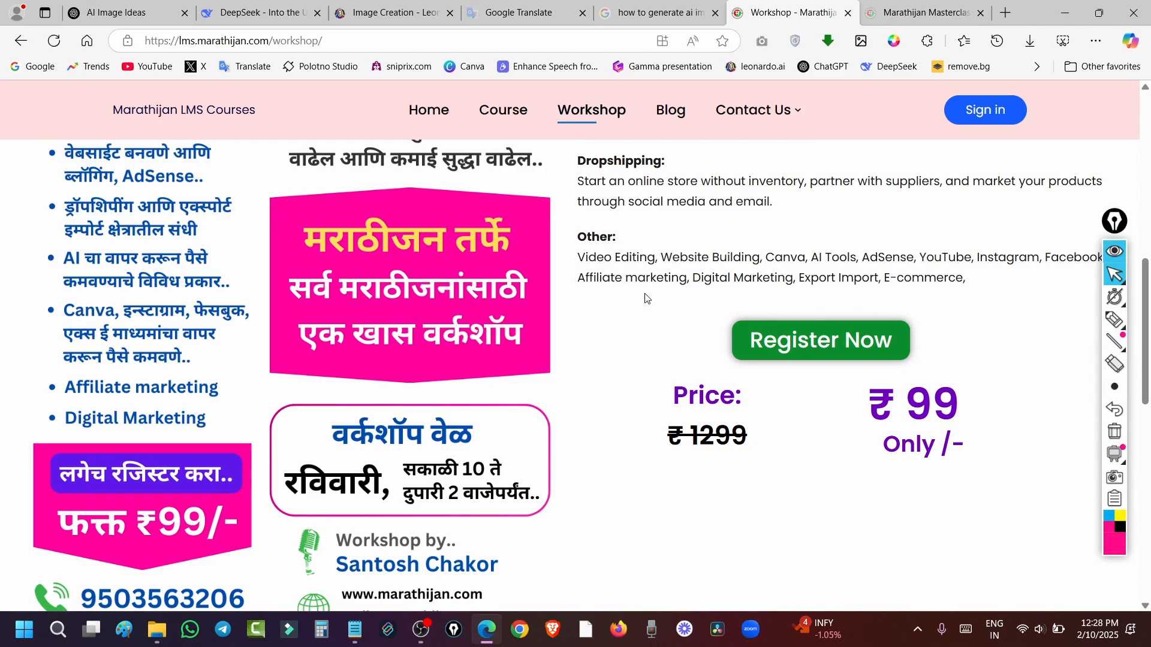
pyautogui.scroll(-1, 645, 298)
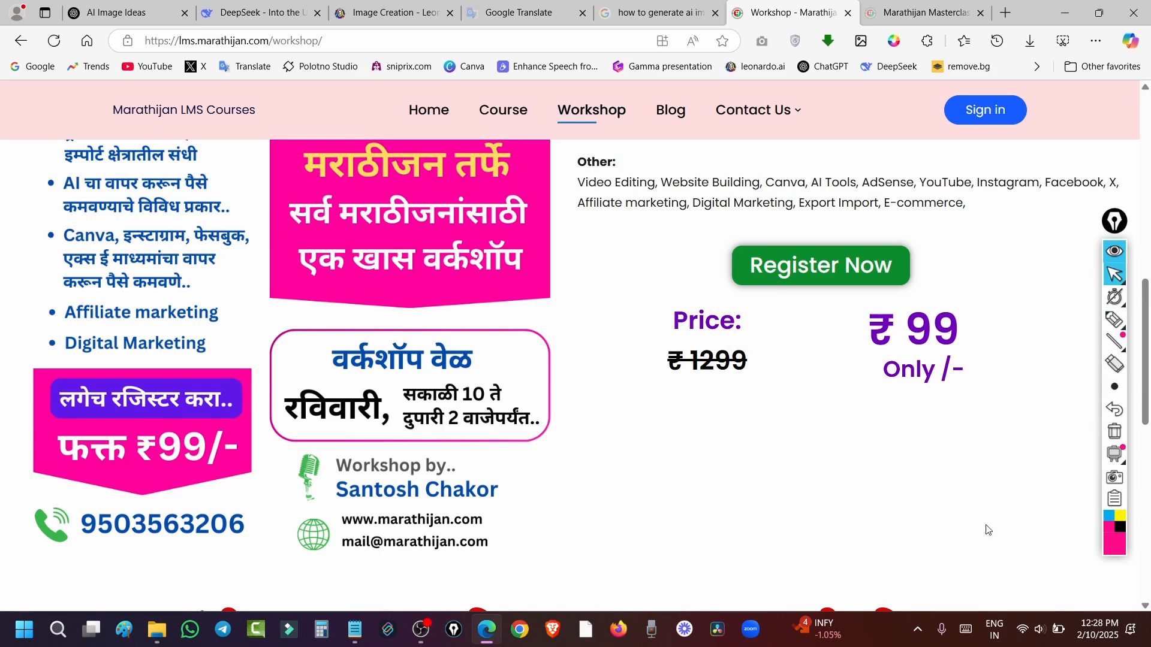
pyautogui.click(1098, 630)
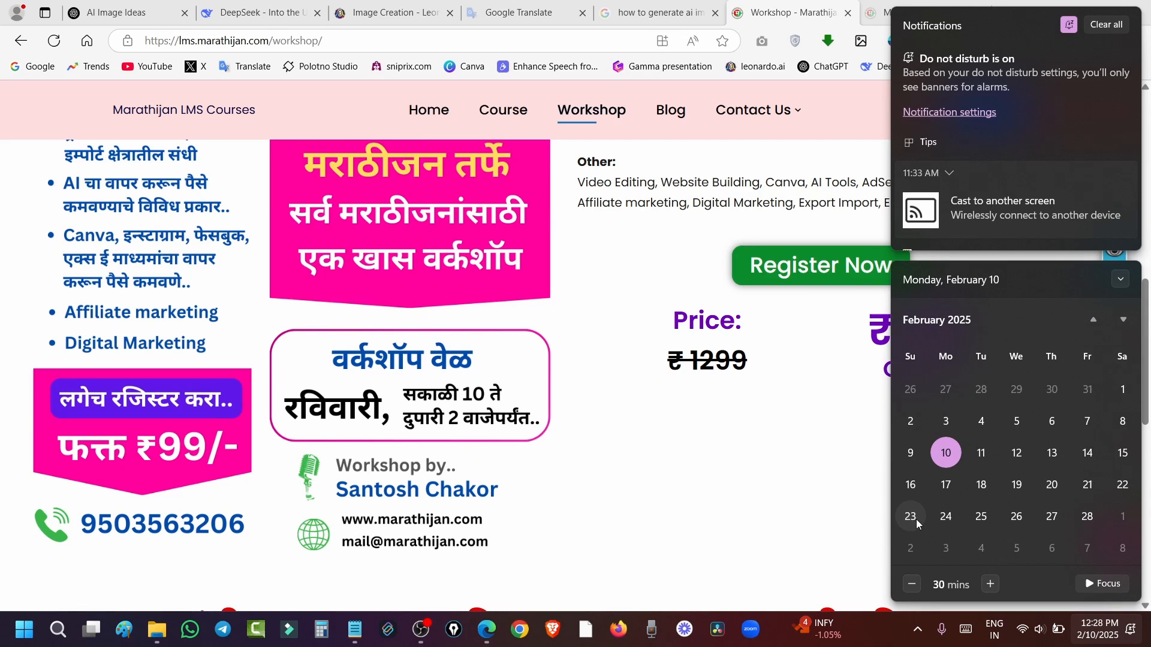
pyautogui.click(578, 272)
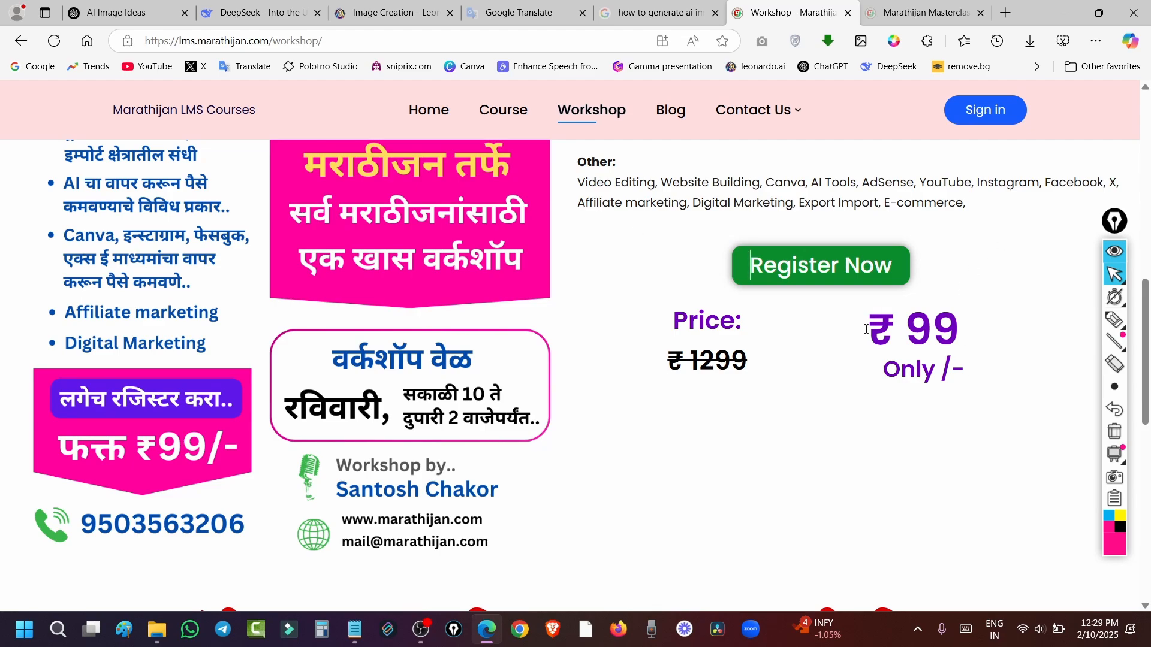
pyautogui.scroll(4, 579, 329)
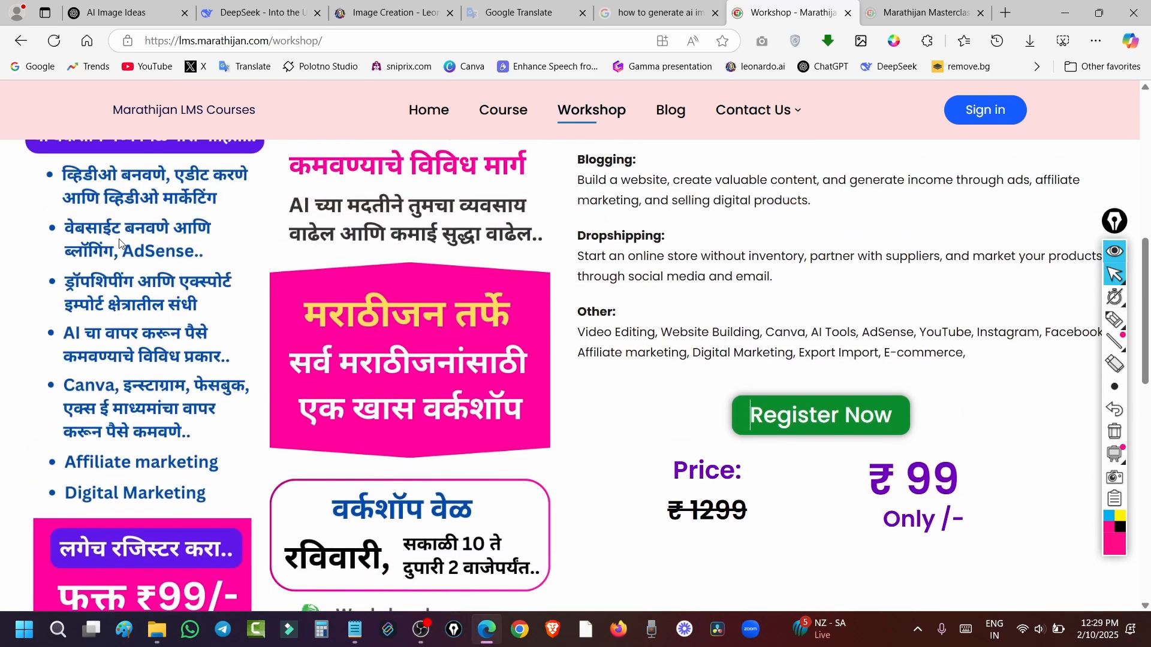
pyautogui.scroll(-1, 181, 259)
pyautogui.scroll(-1, 173, 262)
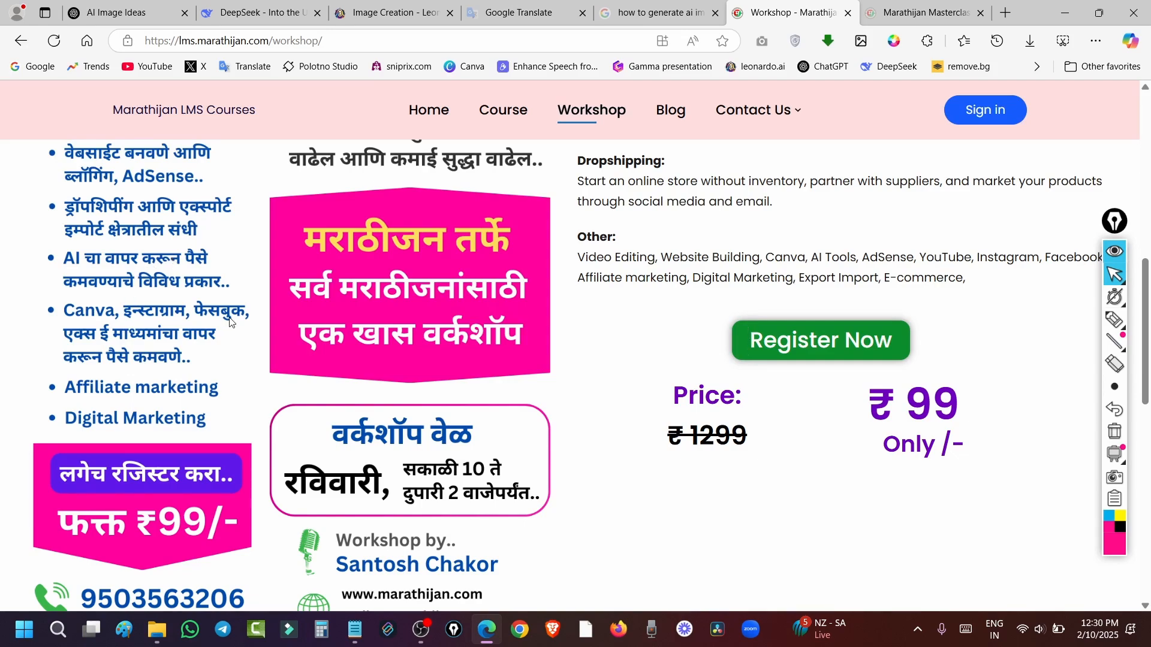
pyautogui.scroll(1, 231, 324)
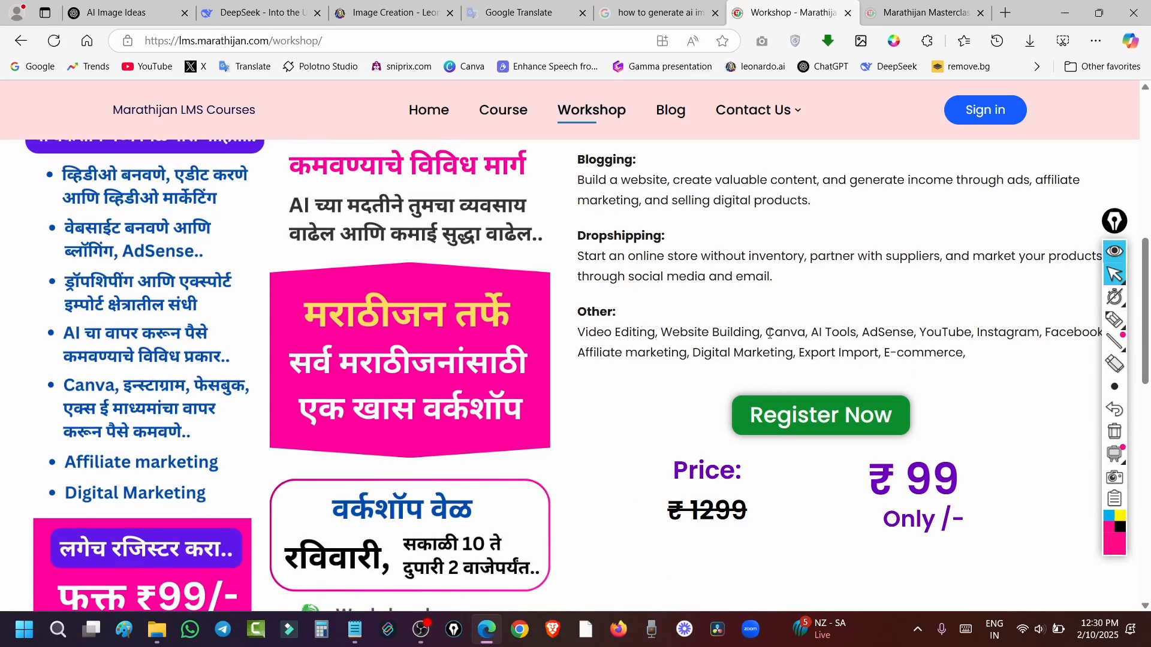
# Examine the Marathijan Masterclass page's course introduction, duration and schedule, and the special pricing table
pyautogui.click(926, 14)
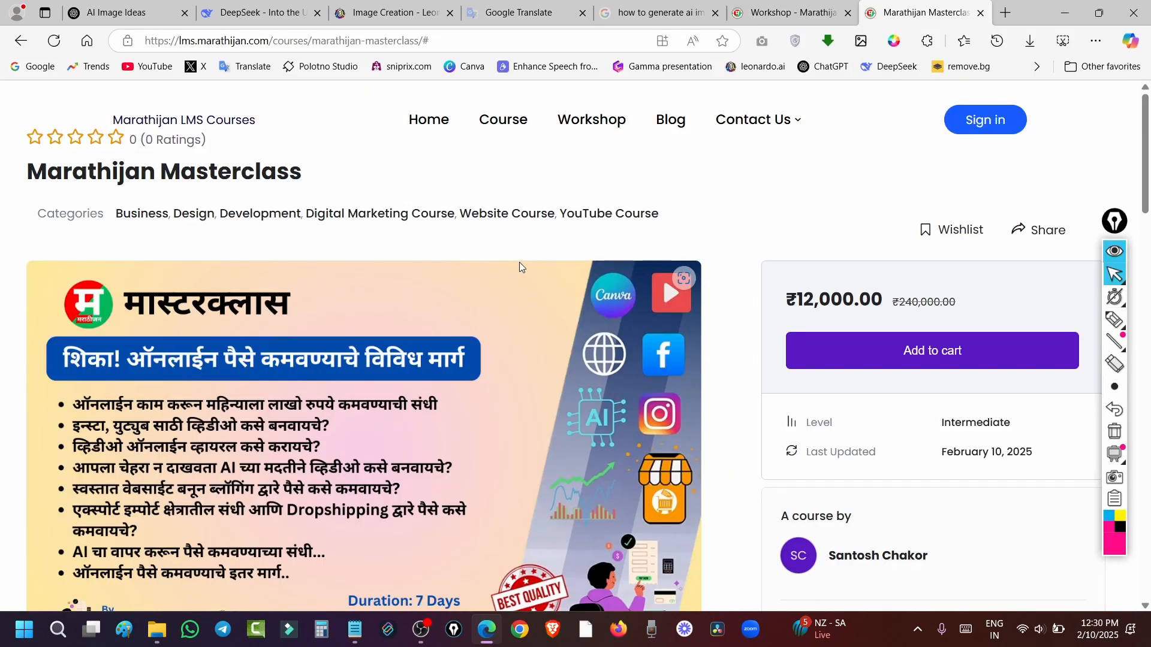
pyautogui.scroll(-6, 519, 261)
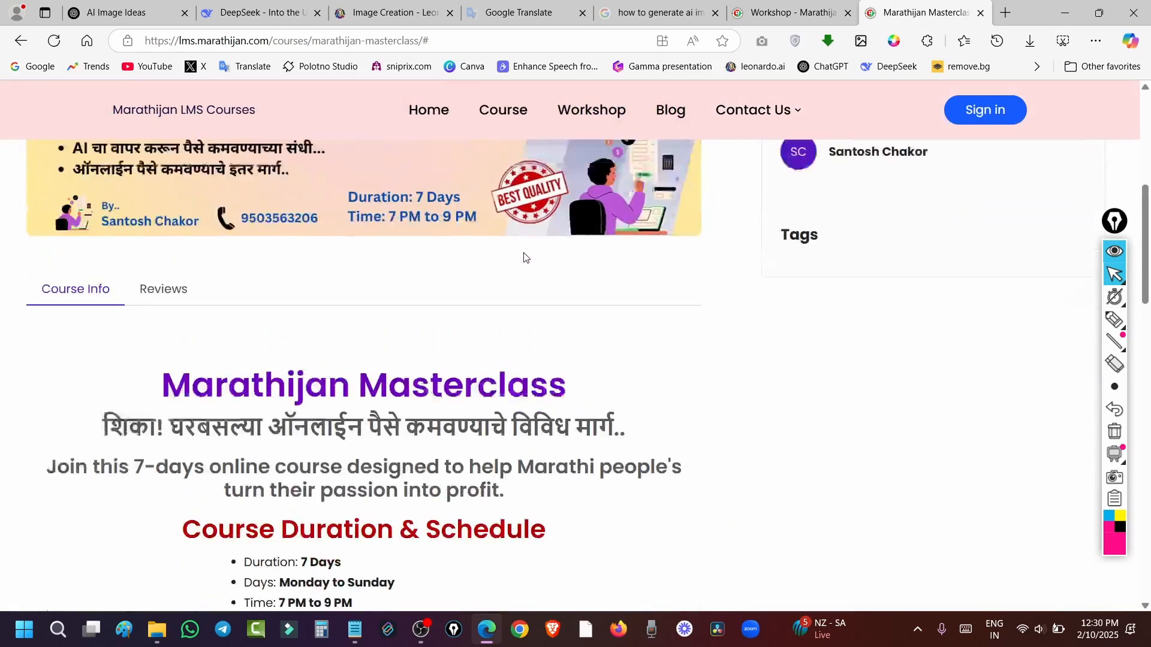
pyautogui.scroll(2, 524, 255)
pyautogui.scroll(-5, 525, 255)
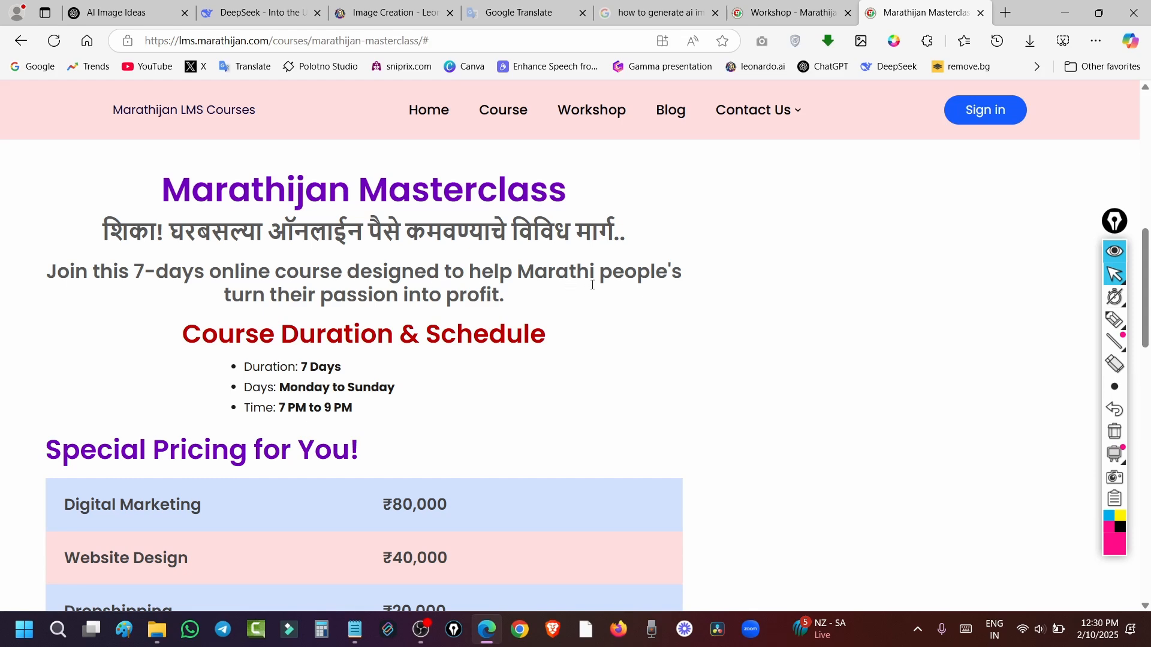
pyautogui.scroll(-1, 575, 293)
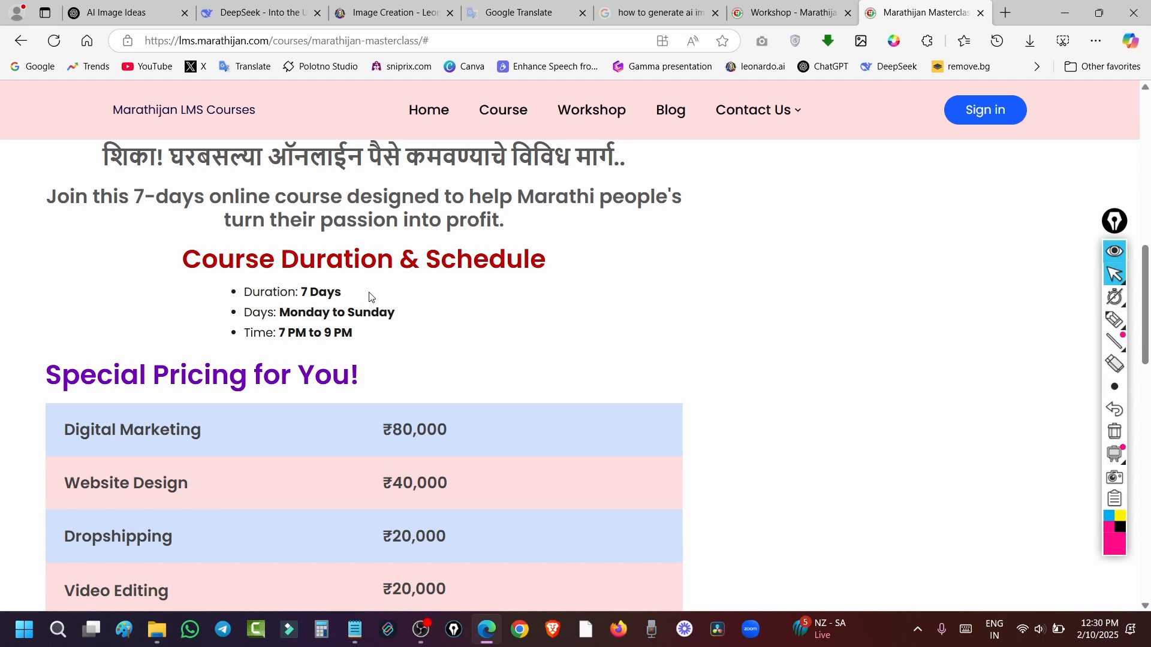
pyautogui.scroll(-2, 370, 297)
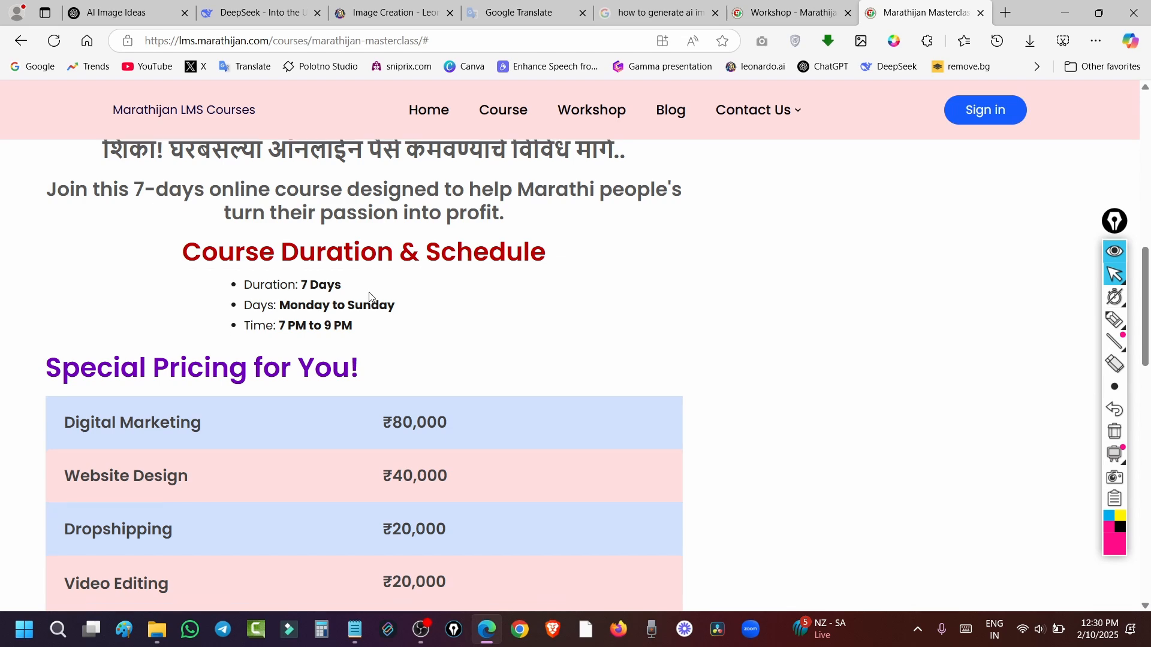
pyautogui.scroll(-1, 369, 294)
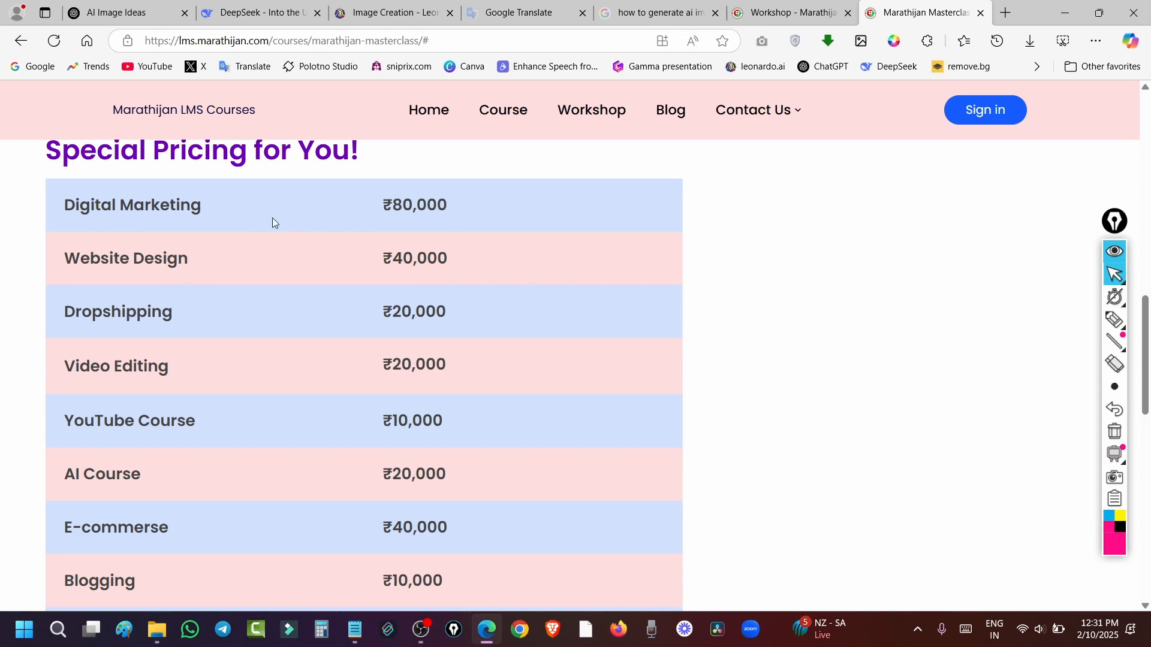
pyautogui.scroll(-1, 272, 222)
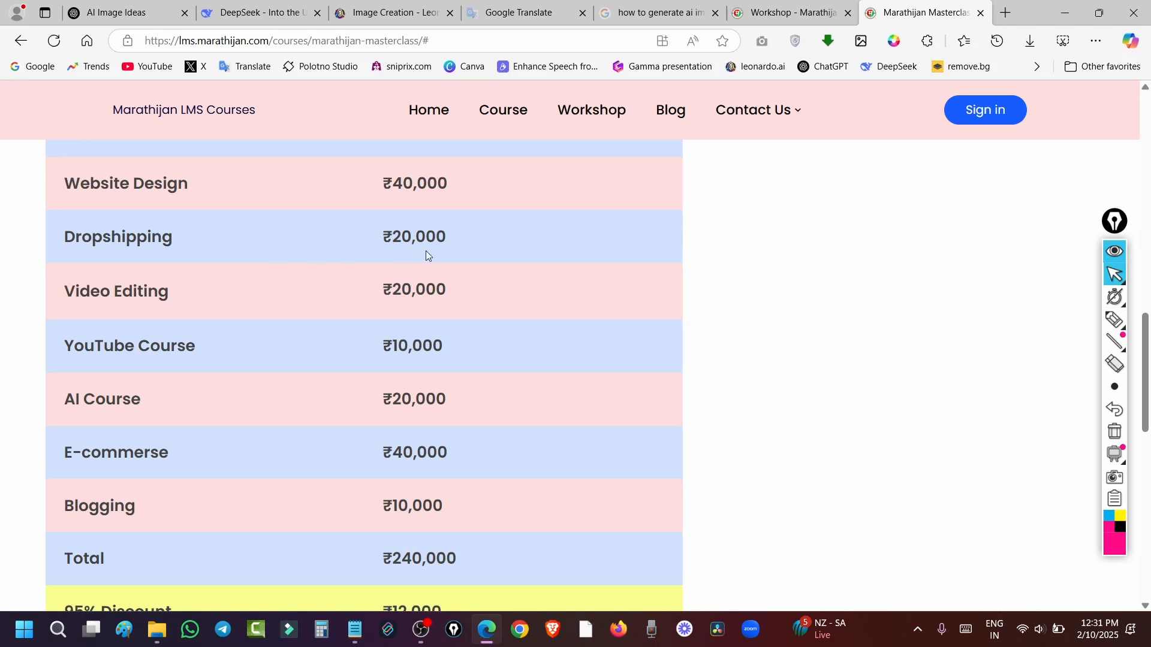
pyautogui.scroll(1, 696, 319)
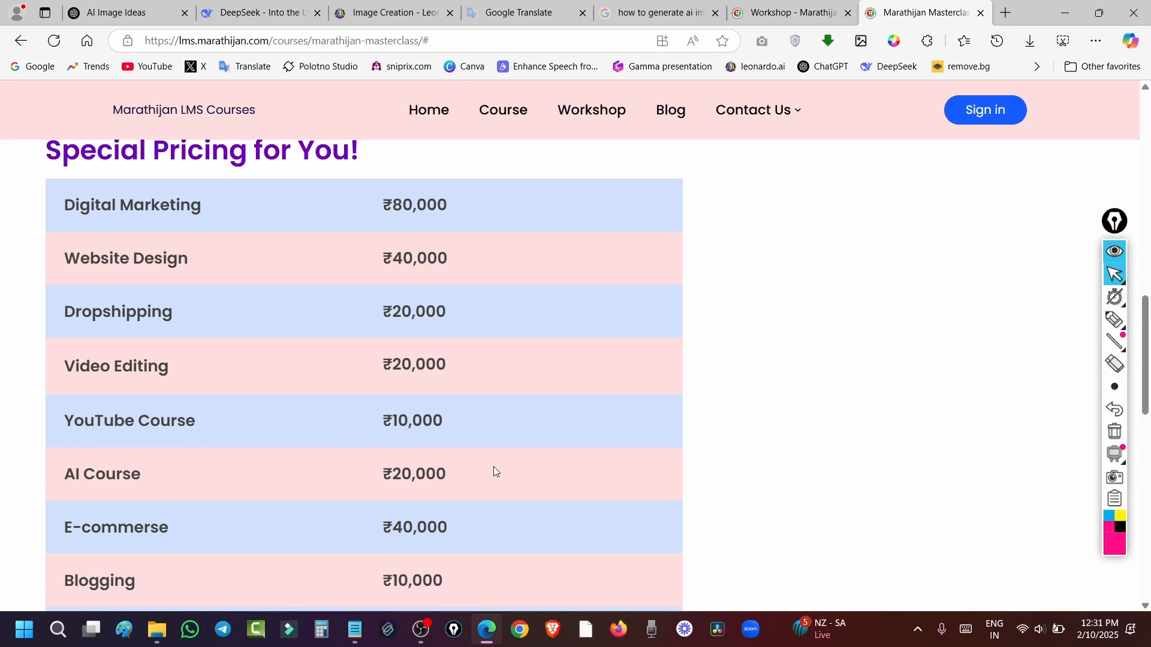
pyautogui.scroll(-1, 494, 471)
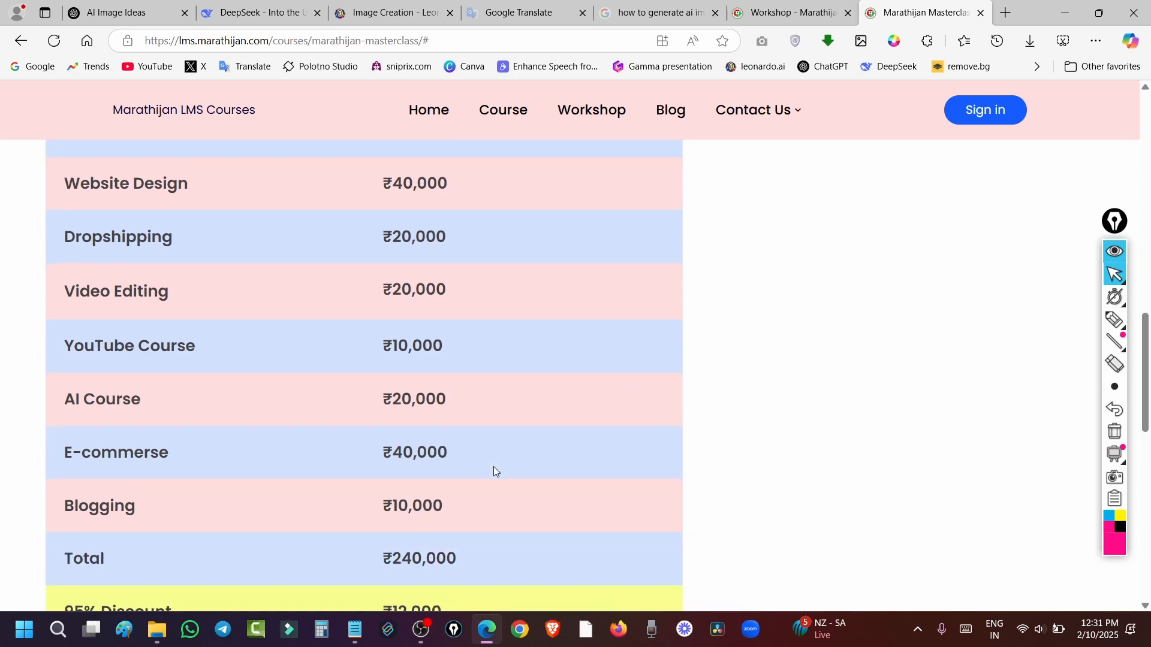
pyautogui.scroll(1, 527, 474)
pyautogui.scroll(1, 529, 472)
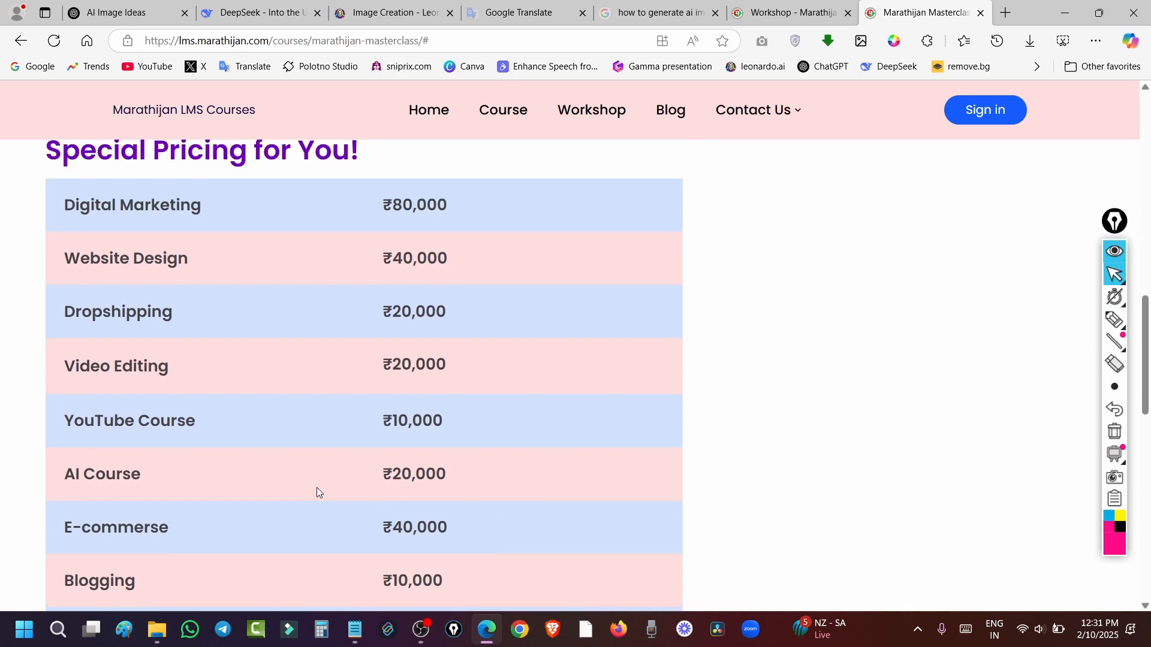
pyautogui.scroll(-4, 455, 432)
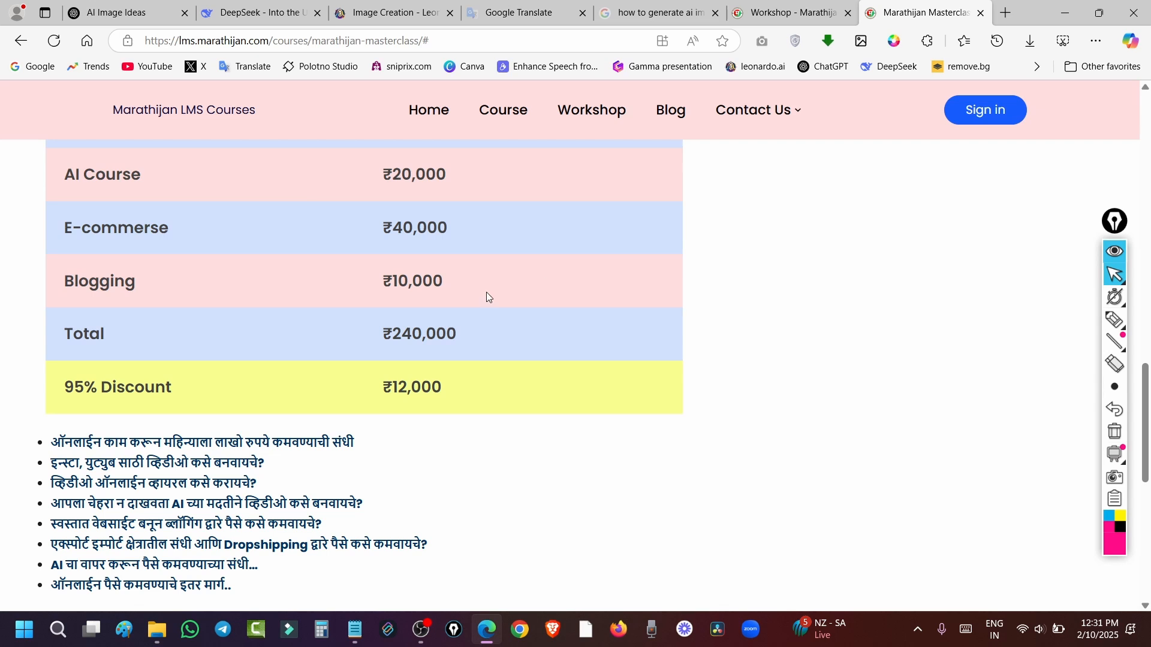
# Highlight the total amount, the discounted price, the "95% Discount" label and the "Total" label in turn in the pricing table
pyautogui.moveTo(384, 334); pyautogui.dragTo(469, 332)
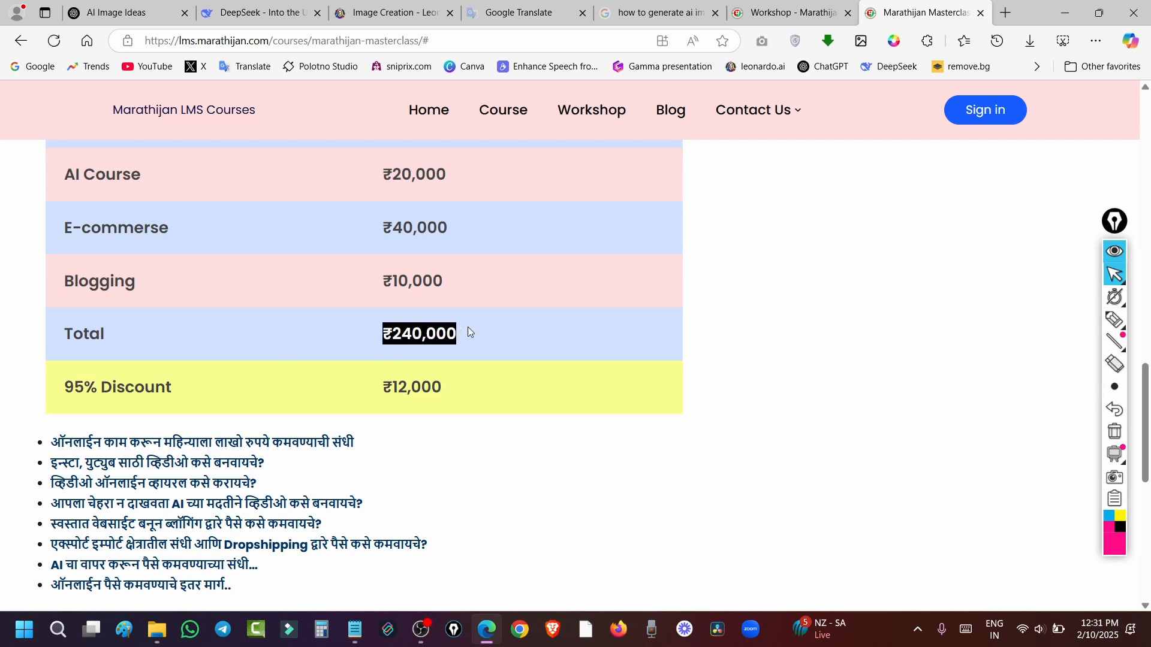
pyautogui.click(479, 347)
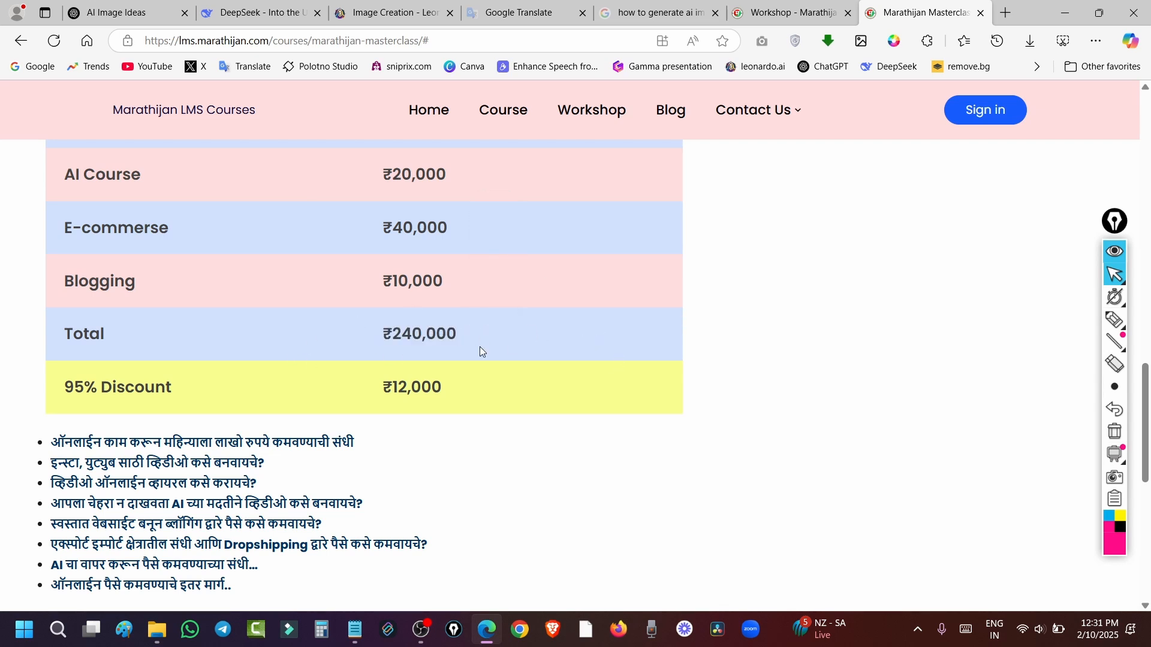
pyautogui.moveTo(377, 387); pyautogui.dragTo(470, 390)
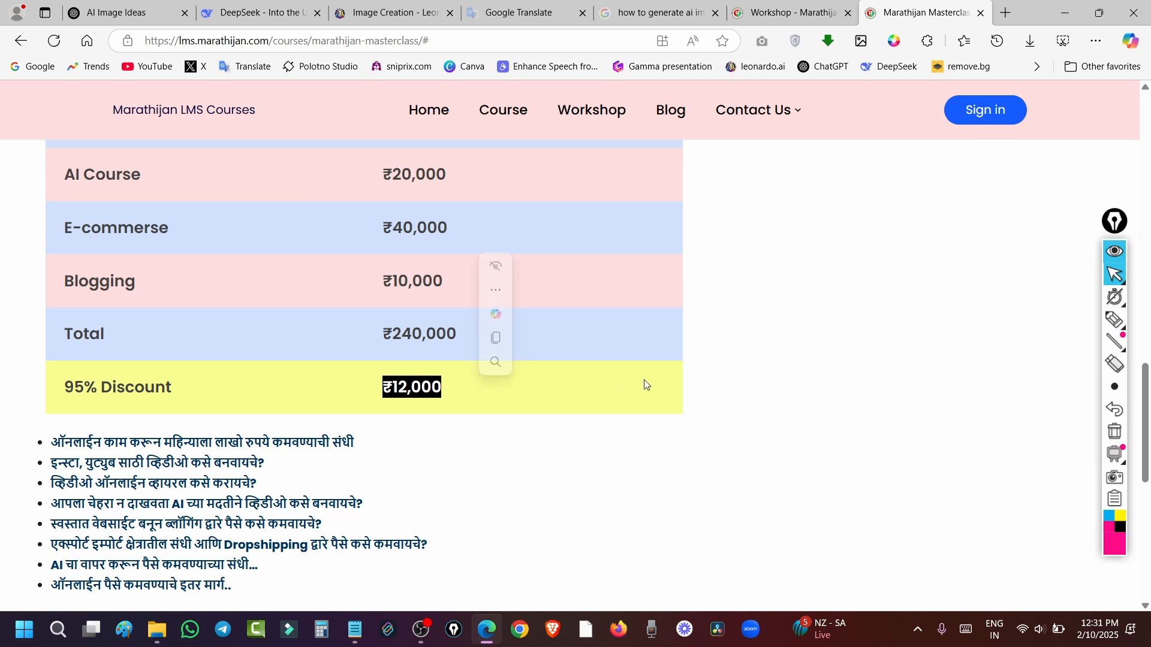
pyautogui.click(611, 384)
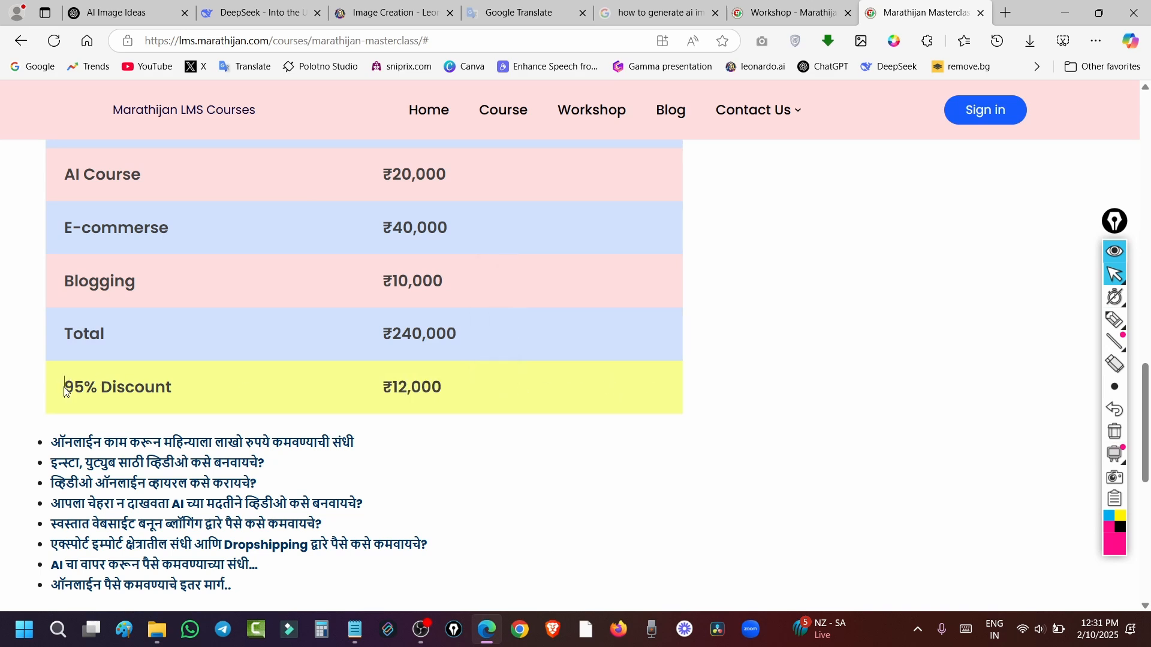
pyautogui.moveTo(65, 389); pyautogui.dragTo(180, 390)
pyautogui.click(634, 384)
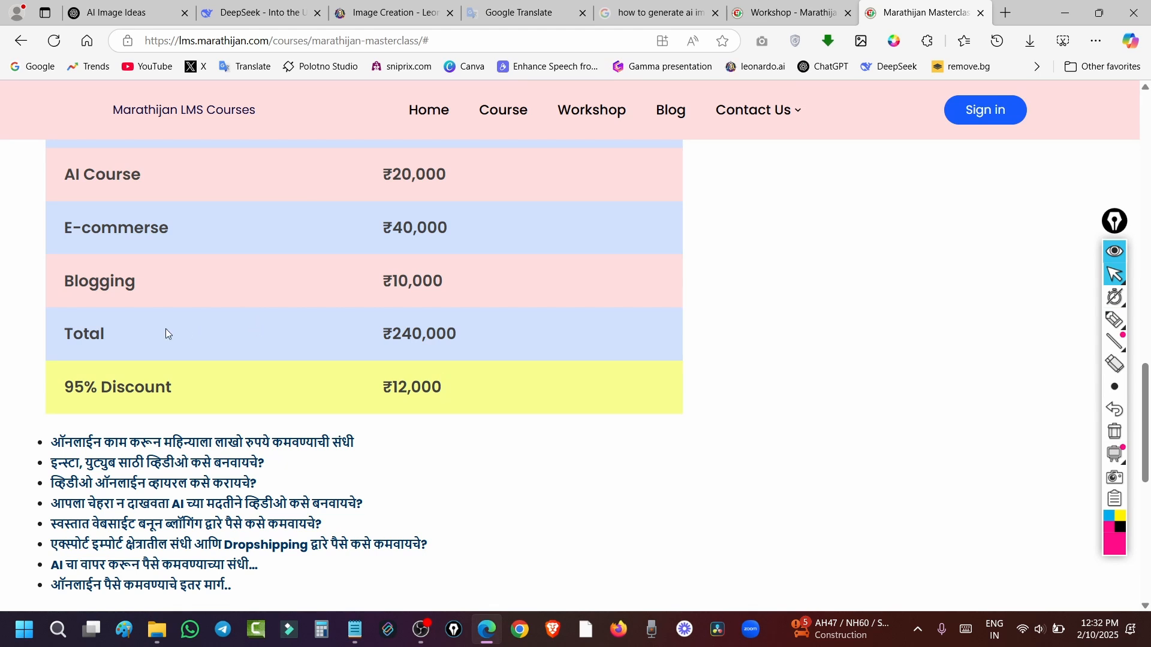
pyautogui.moveTo(66, 329); pyautogui.dragTo(134, 329)
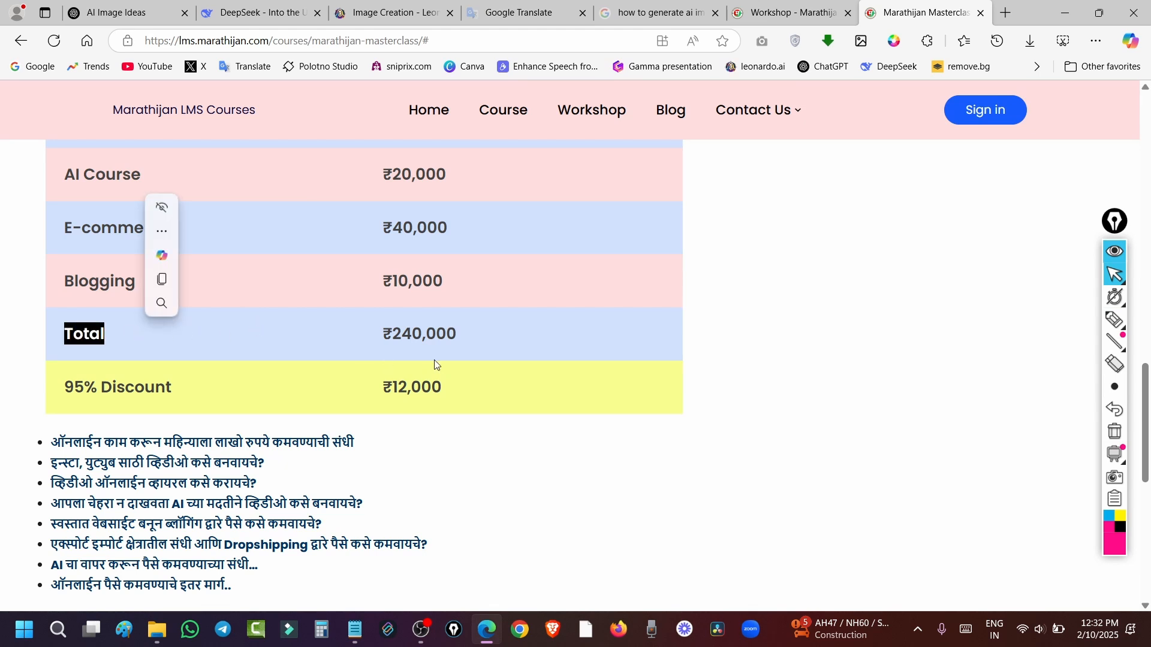
pyautogui.click(498, 333)
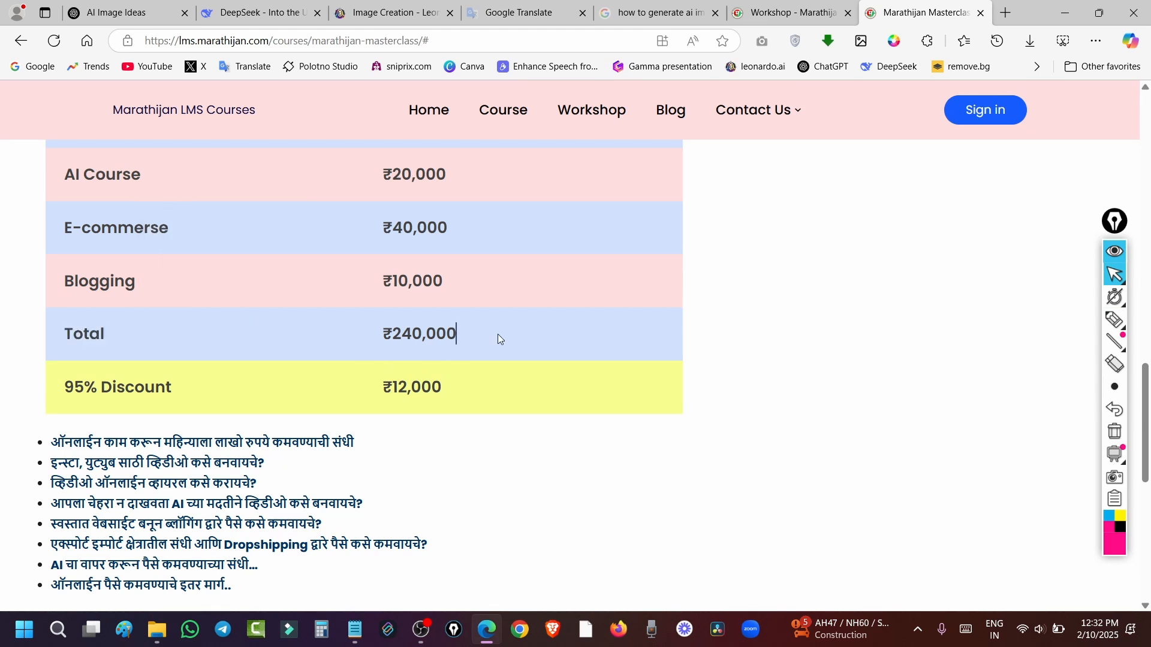
# Highlight the discounted price in the "95% Discount" row and look over the courses listed in the pricing table
pyautogui.click(389, 389)
pyautogui.moveTo(389, 389); pyautogui.dragTo(449, 393)
pyautogui.scroll(4, 245, 324)
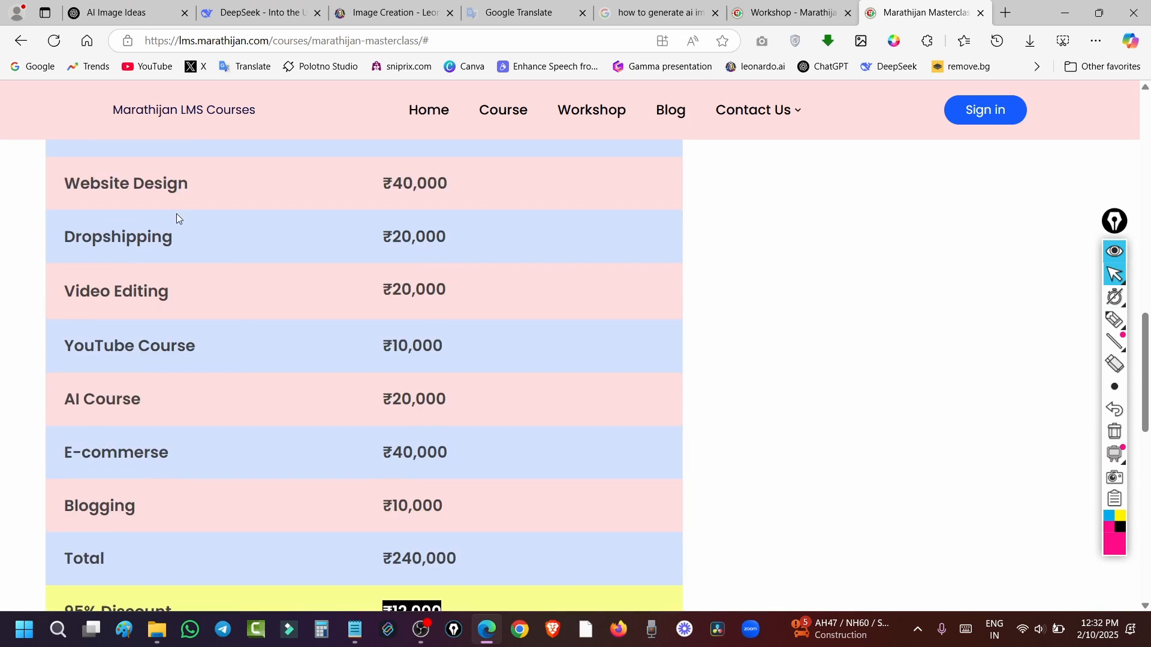
pyautogui.scroll(1, 185, 210)
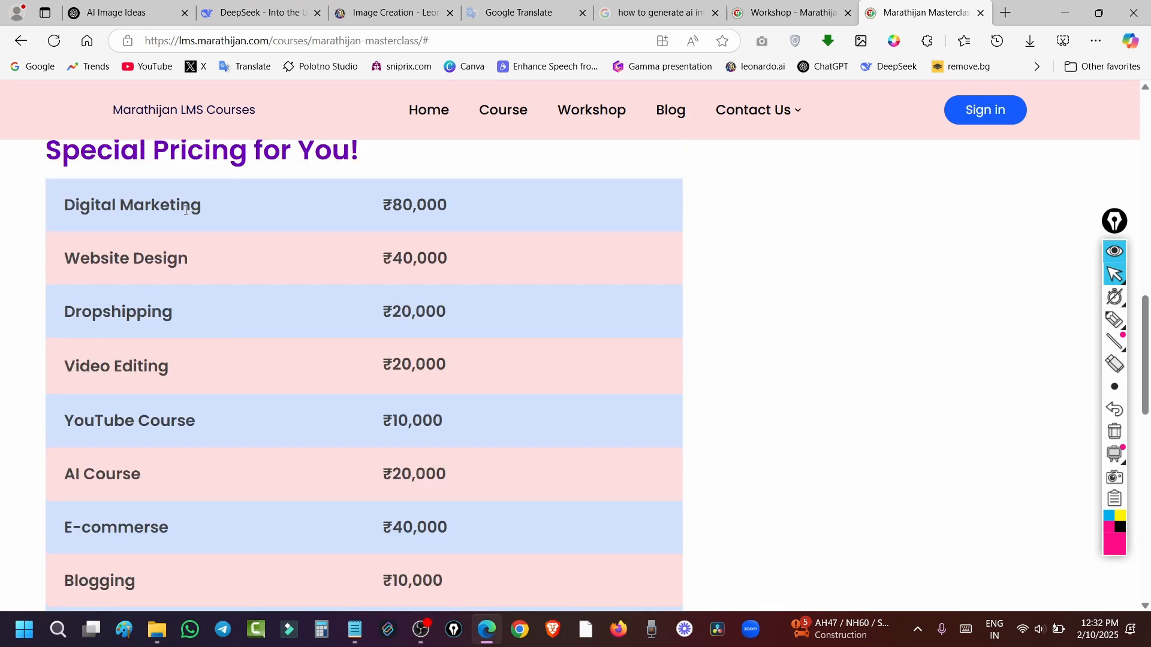
pyautogui.scroll(-4, 186, 210)
pyautogui.scroll(7, 186, 210)
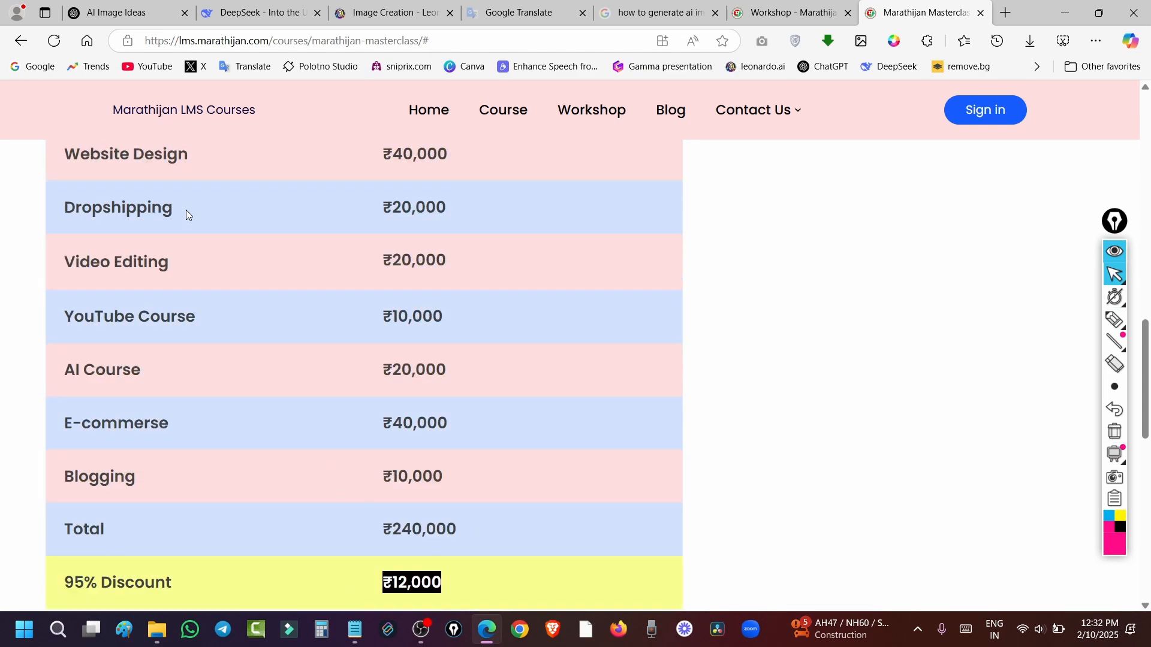
pyautogui.scroll(2, 355, 316)
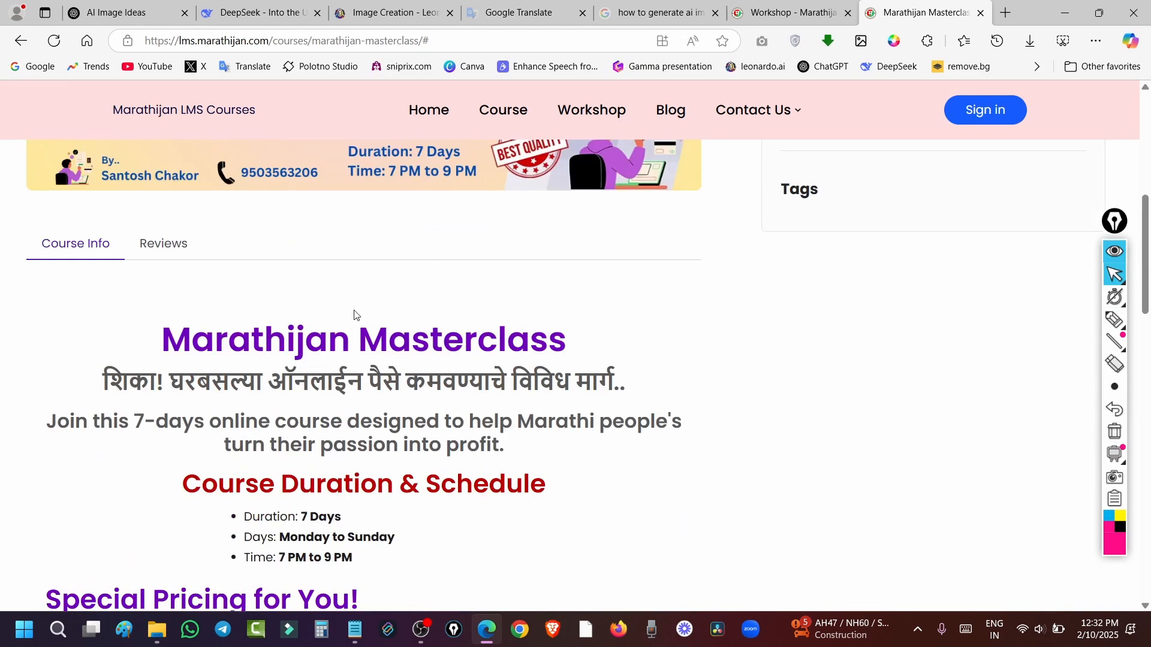
# Highlight the "Marathijan Masterclass" heading, clear the highlight, and review the special pricing table
pyautogui.moveTo(163, 340); pyautogui.dragTo(564, 337)
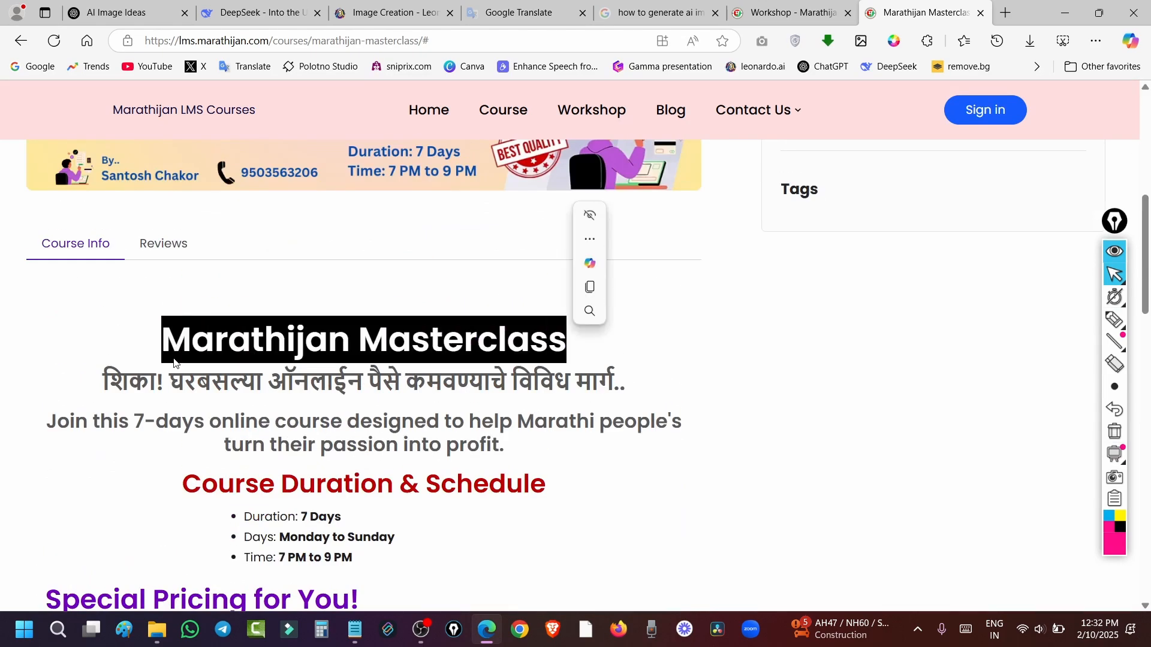
pyautogui.click(55, 356)
pyautogui.scroll(-4, 60, 354)
pyautogui.scroll(-10, 62, 352)
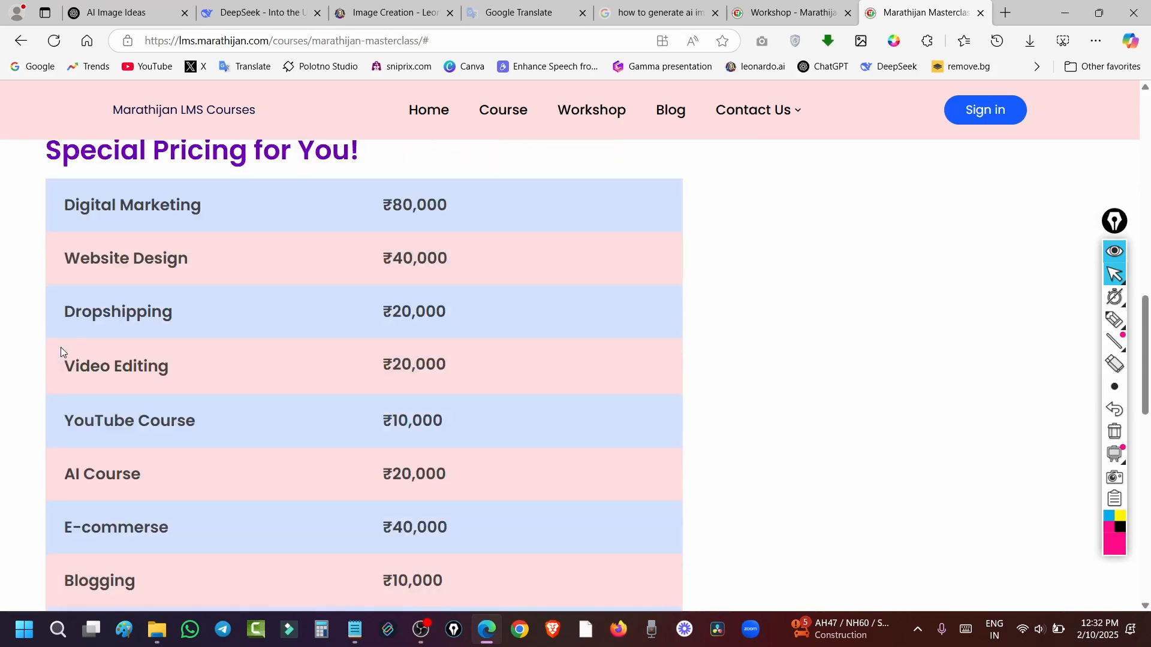
pyautogui.scroll(5, 61, 348)
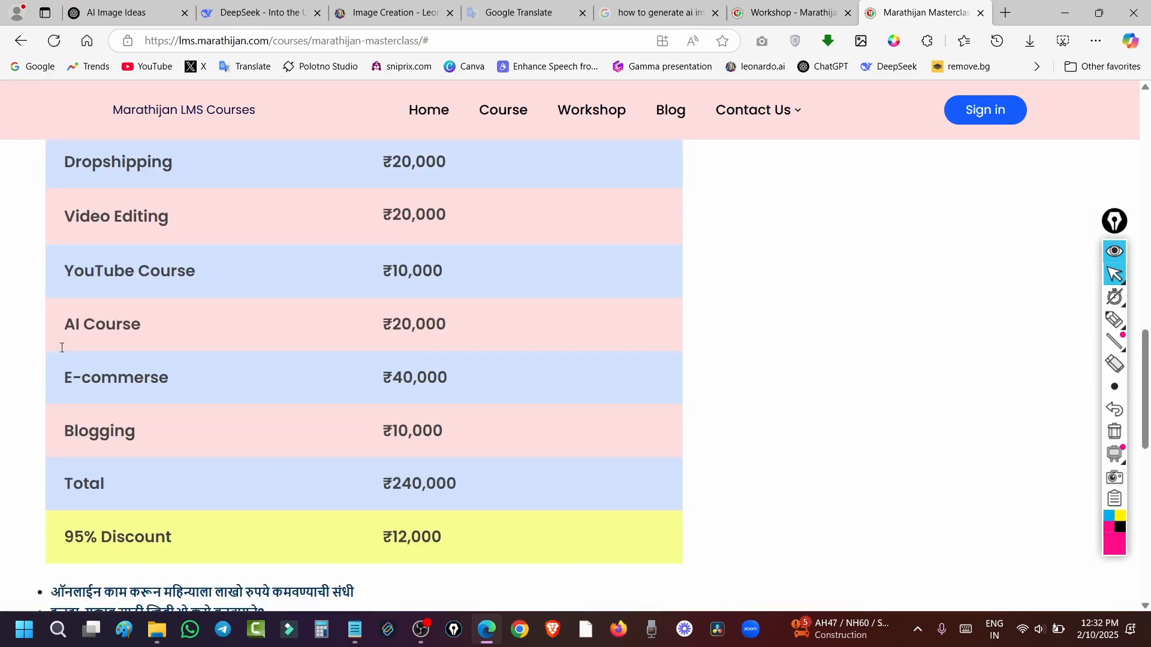
pyautogui.scroll(1, 60, 351)
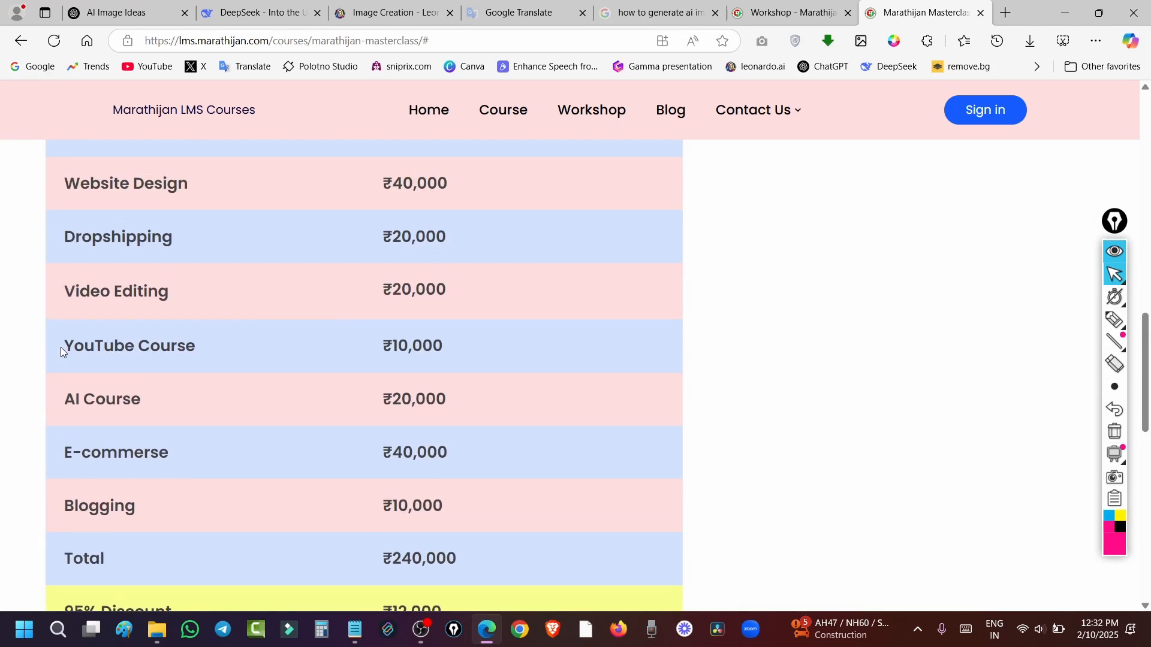
pyautogui.scroll(2, 61, 351)
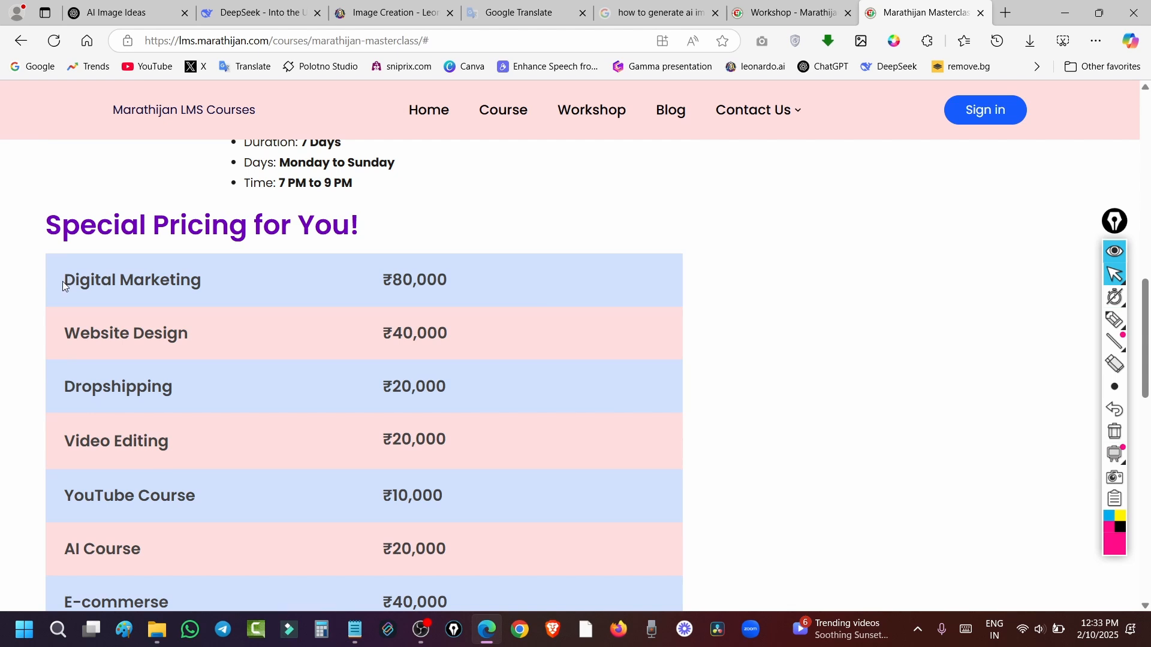
# Highlight the "Dropshipping" entry and examine the course schedule and the full pricing table down to the discount row
pyautogui.moveTo(70, 388); pyautogui.dragTo(185, 394)
pyautogui.click(183, 387)
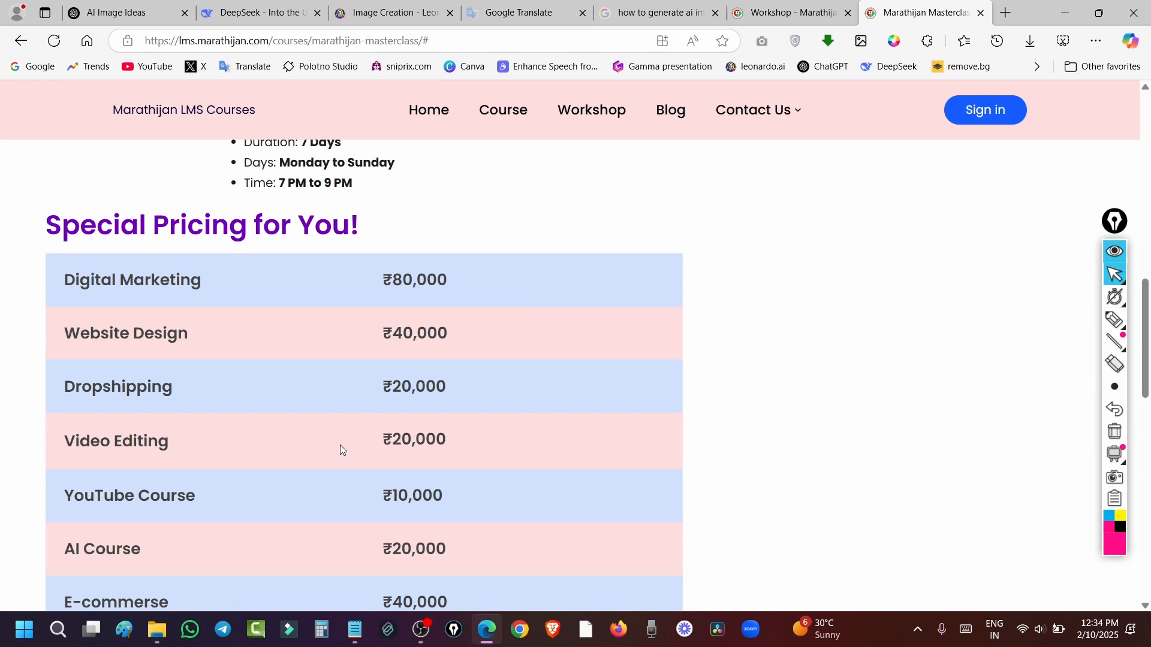
pyautogui.scroll(-1, 340, 444)
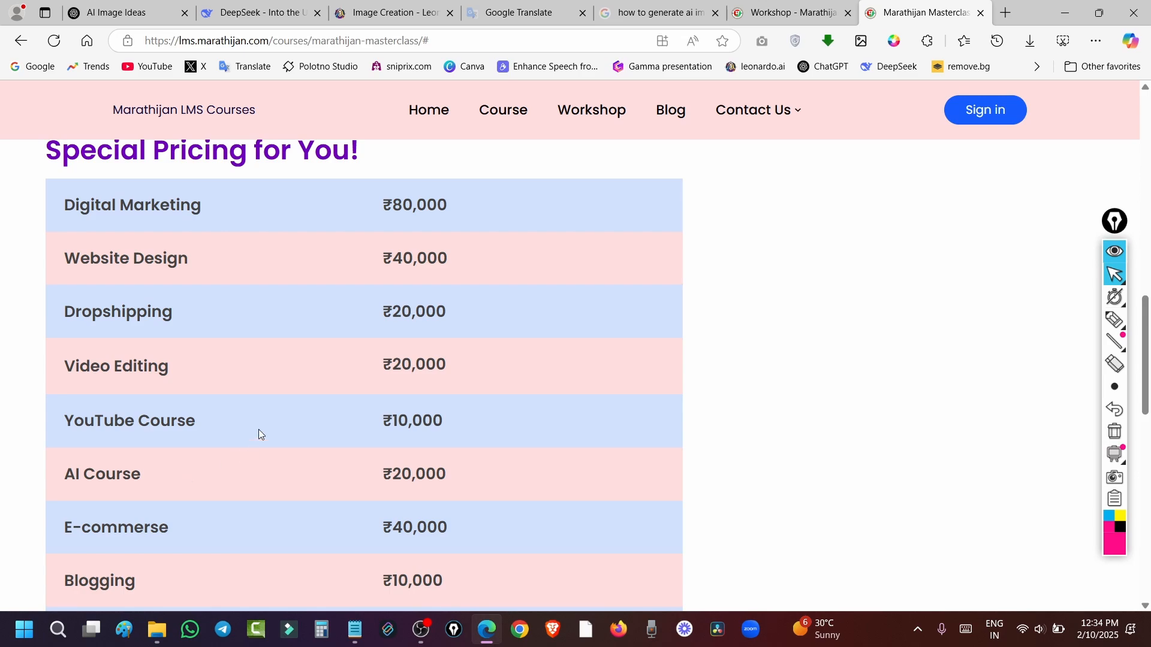
pyautogui.scroll(4, 260, 435)
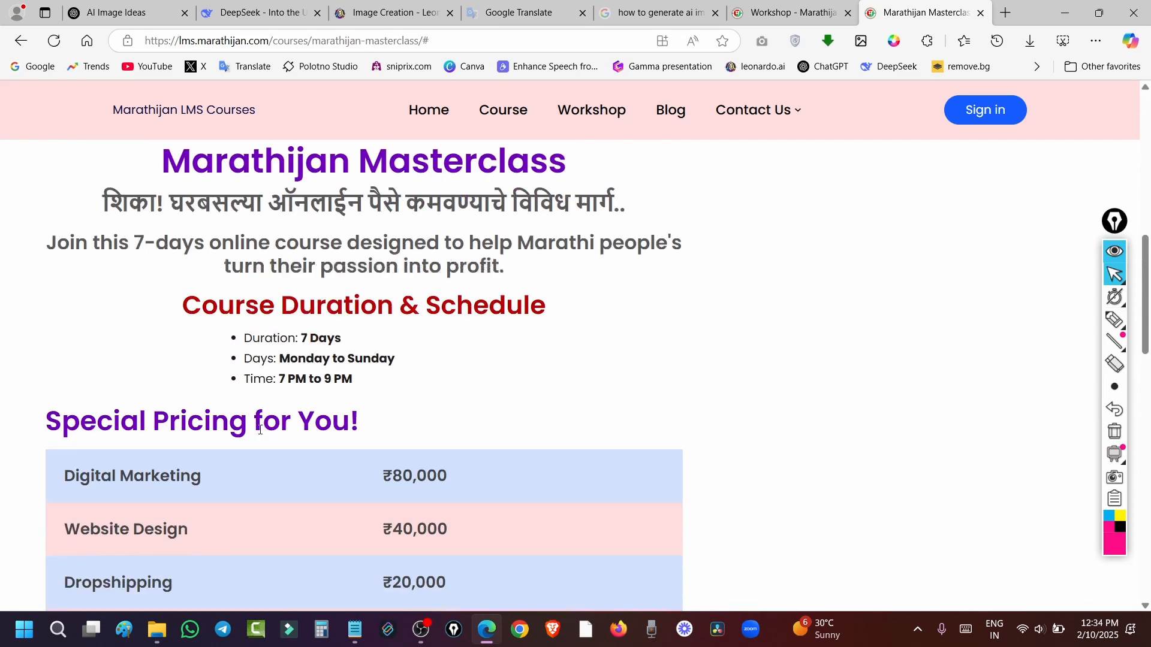
pyautogui.scroll(-11, 260, 430)
pyautogui.scroll(5, 854, 279)
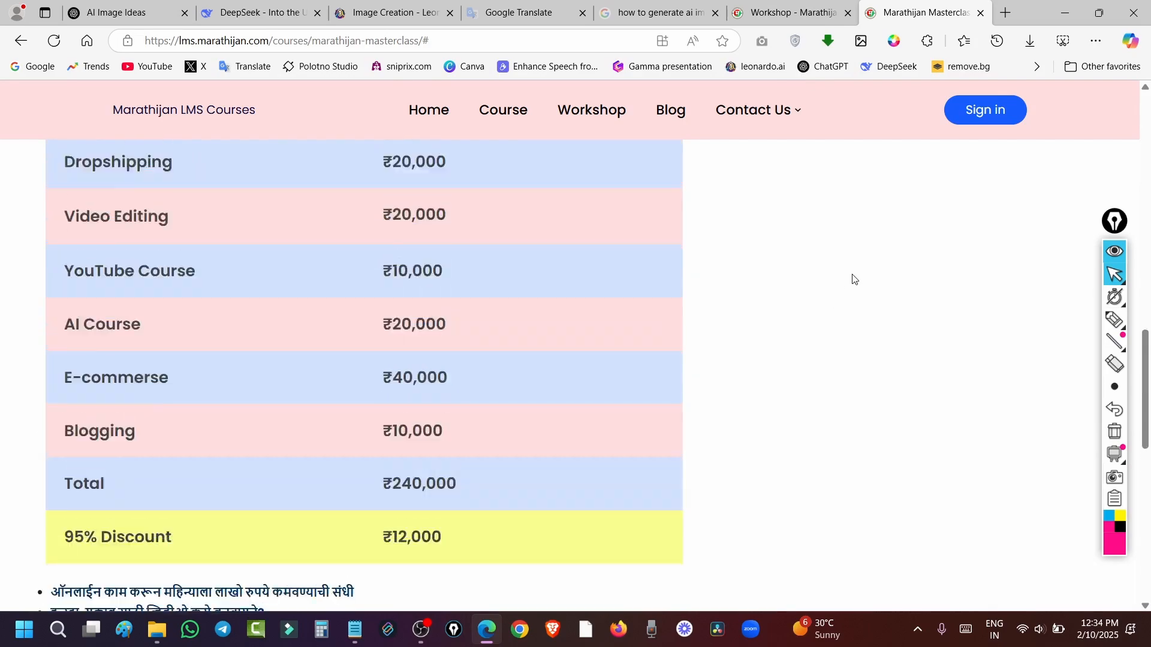
# Highlight the masterclass's offer price in the purchase box, and reload the course page to dismiss the sign-in form
pyautogui.scroll(10, 855, 280)
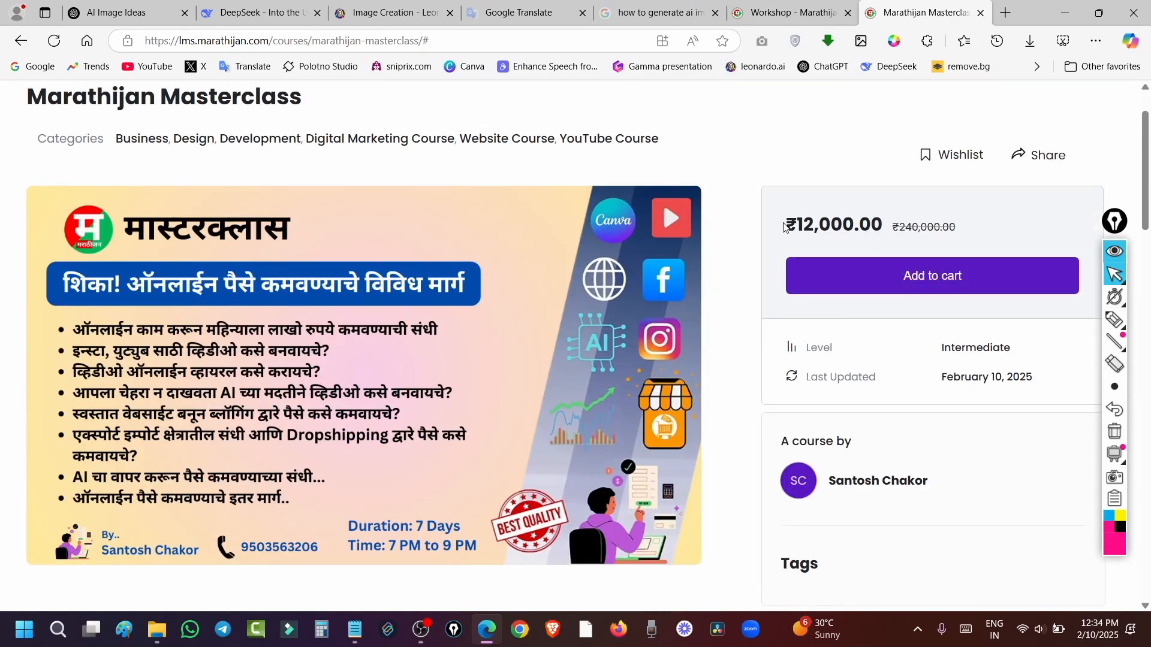
pyautogui.moveTo(784, 226); pyautogui.dragTo(884, 227)
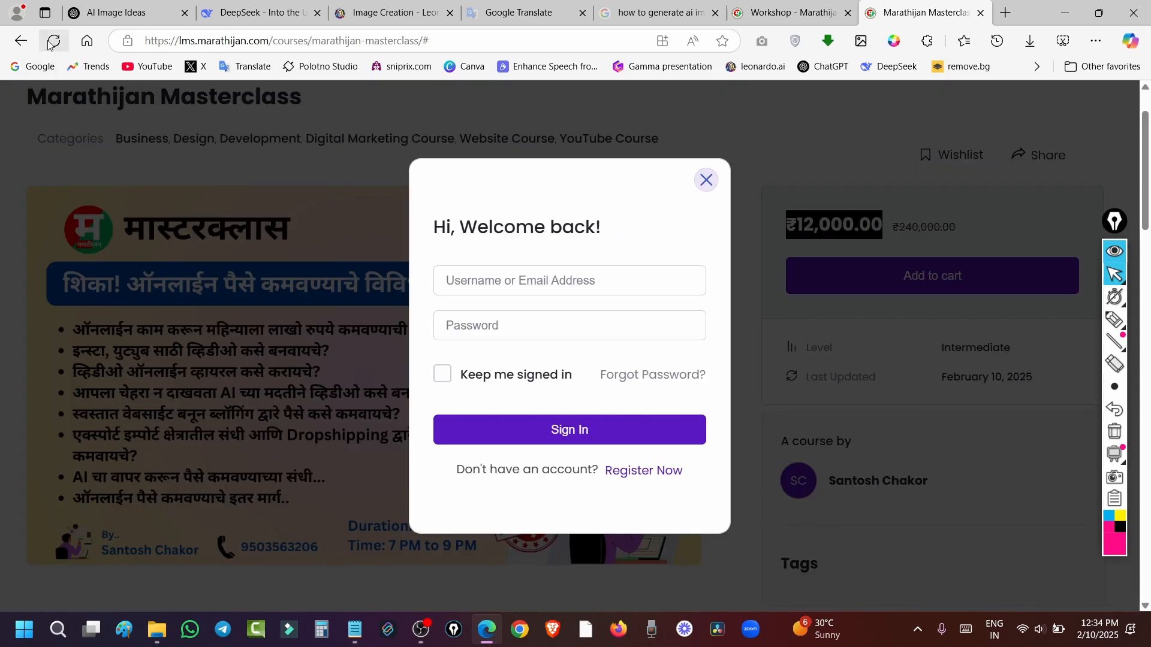
pyautogui.click(54, 41)
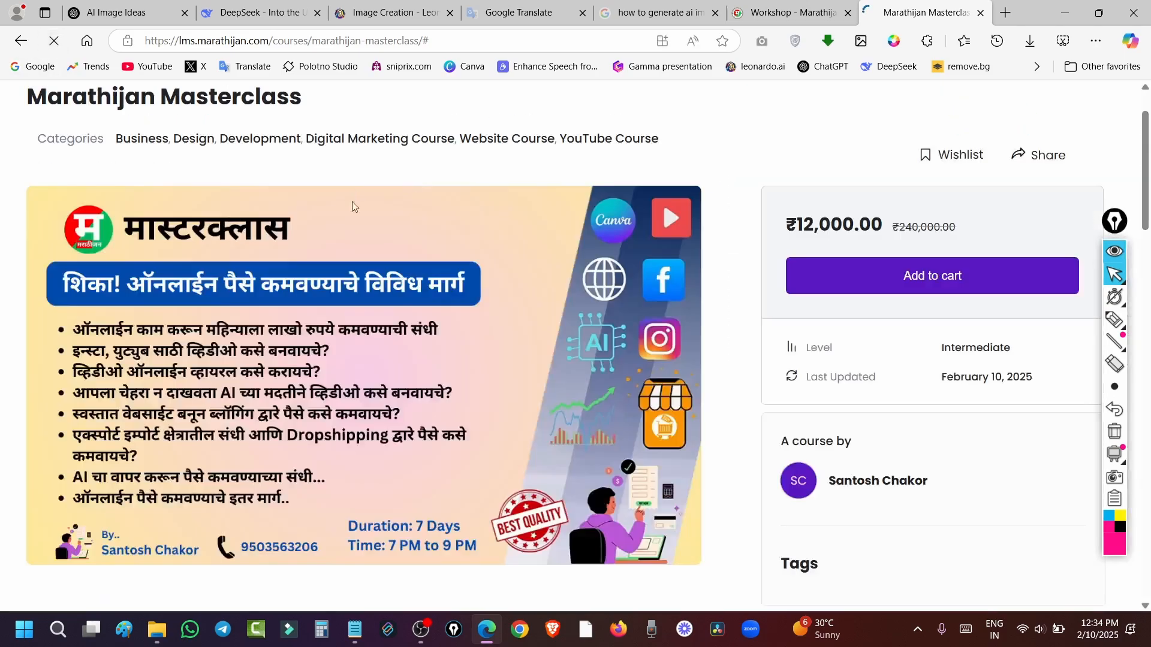
# Look over the masterclass schedule and pricing once more, and return to the workshop page's registration and price section
pyautogui.scroll(-10, 430, 239)
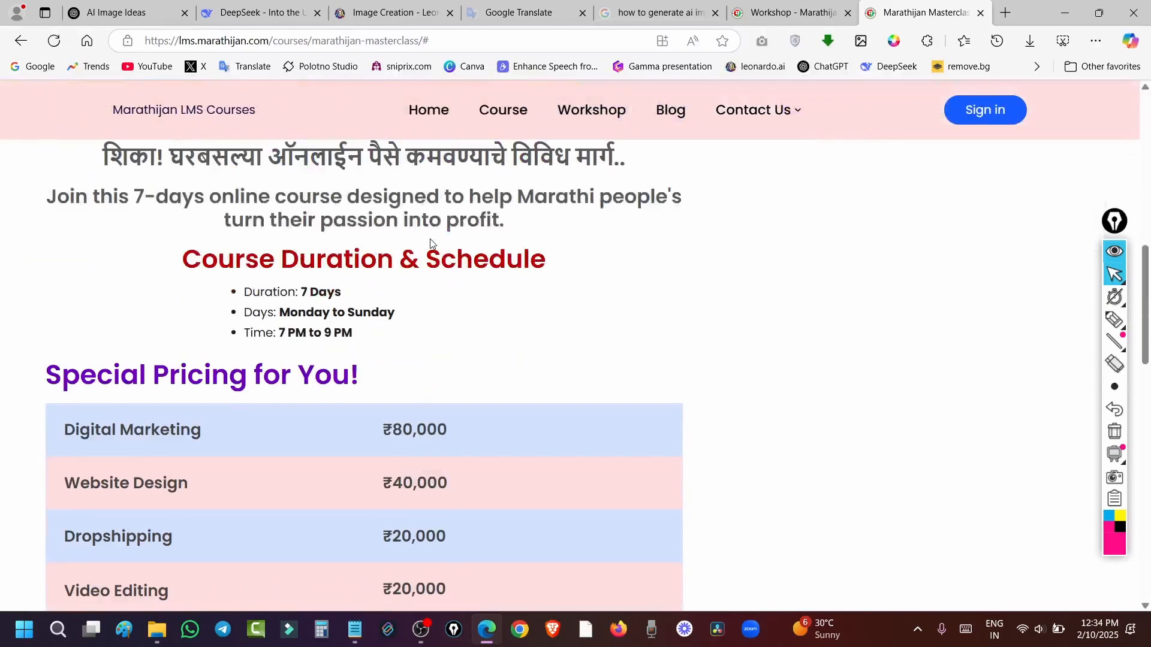
pyautogui.scroll(5, 430, 240)
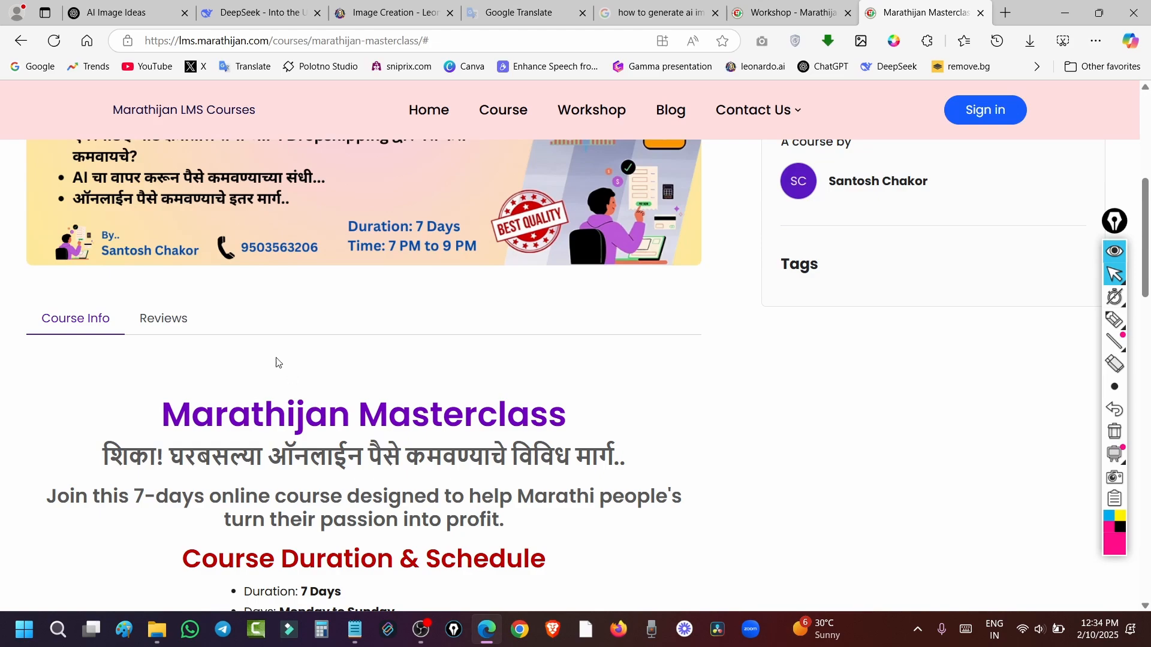
pyautogui.scroll(-2, 322, 323)
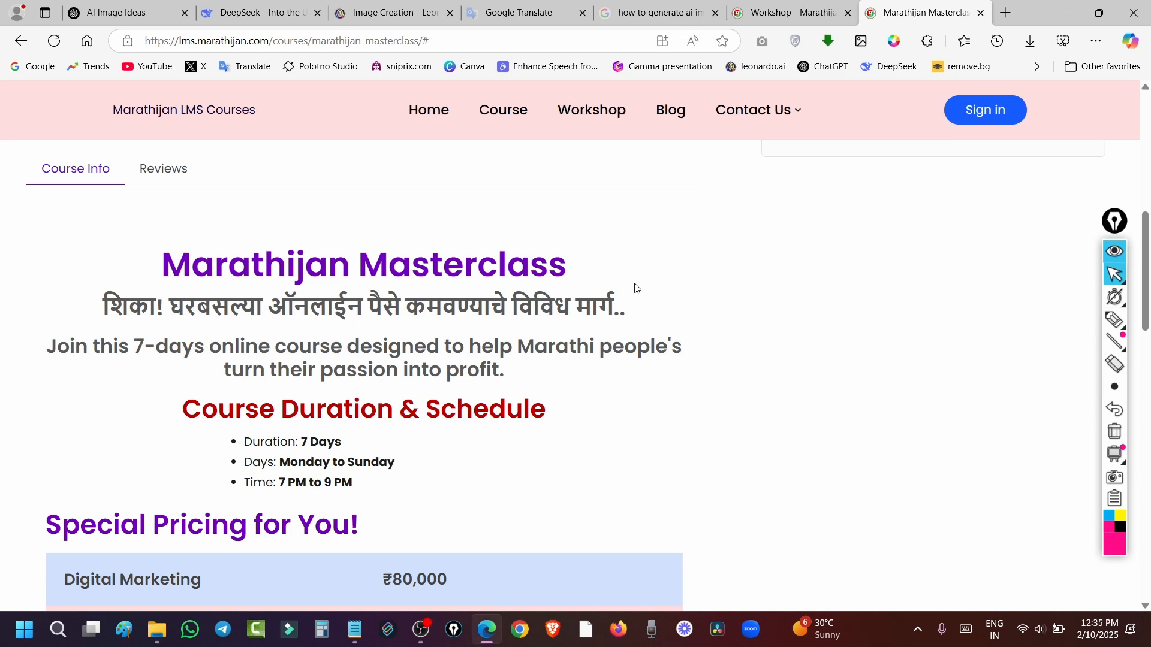
pyautogui.scroll(-4, 637, 289)
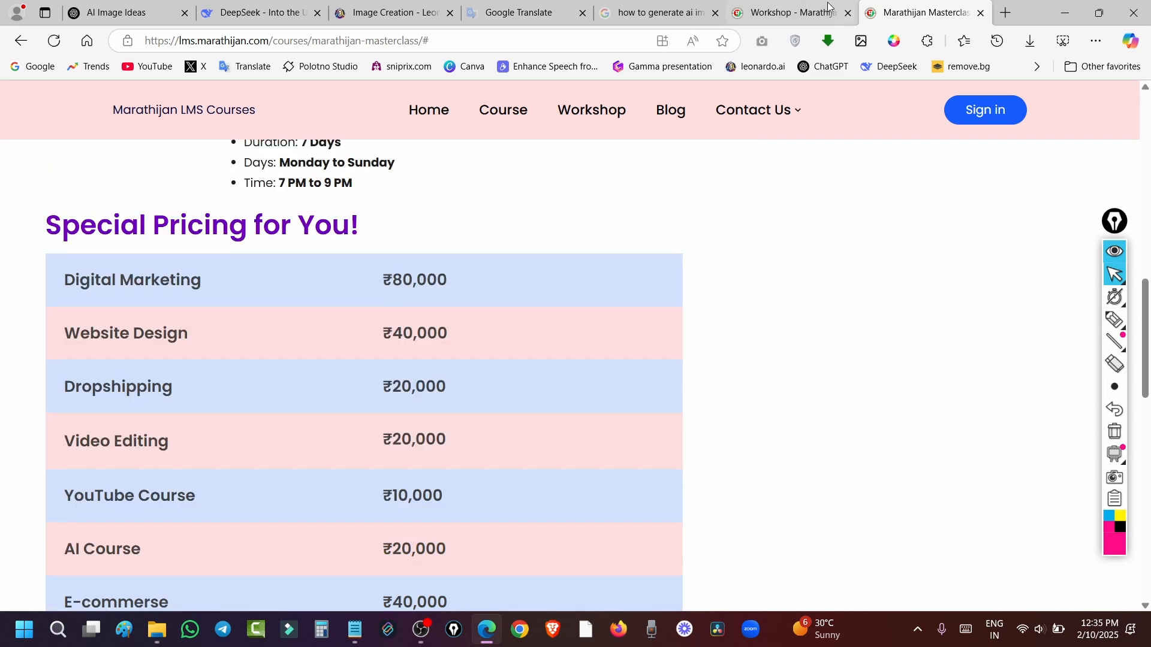
pyautogui.click(782, 18)
pyautogui.scroll(-2, 1021, 309)
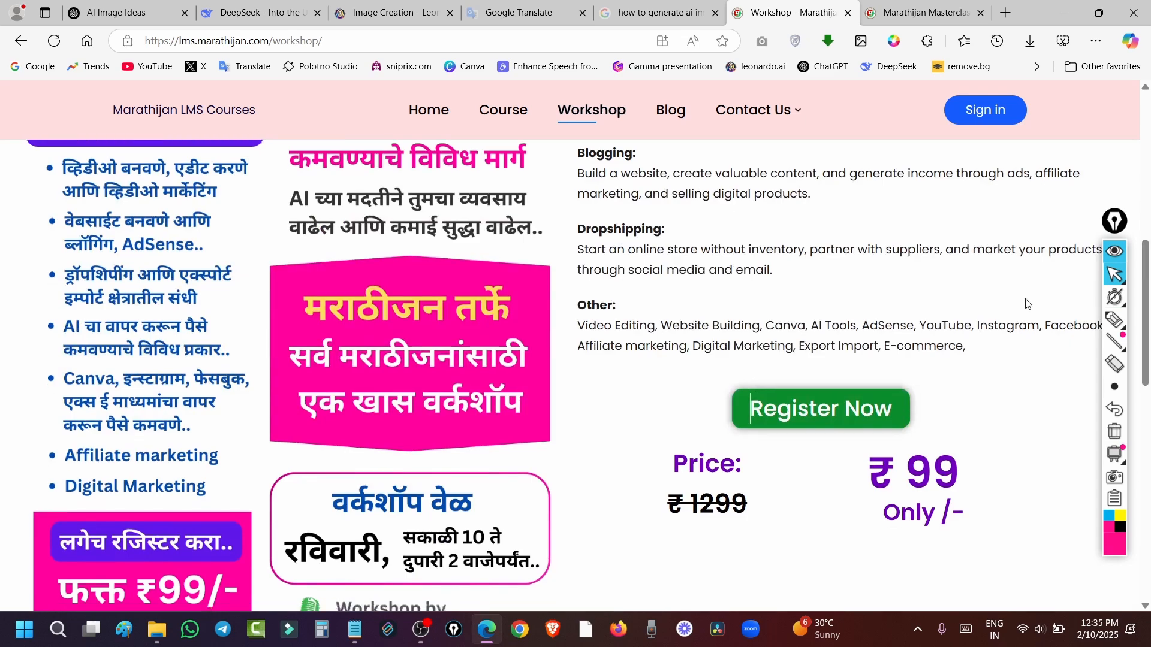